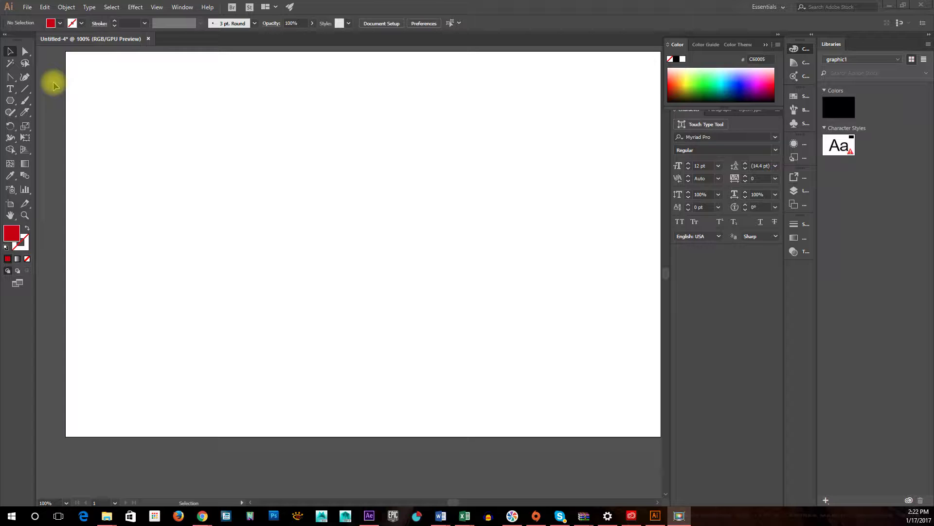
Draw a red circle about 419 pt across on the left half of the artboard with the Ellipse tool
click(12, 100)
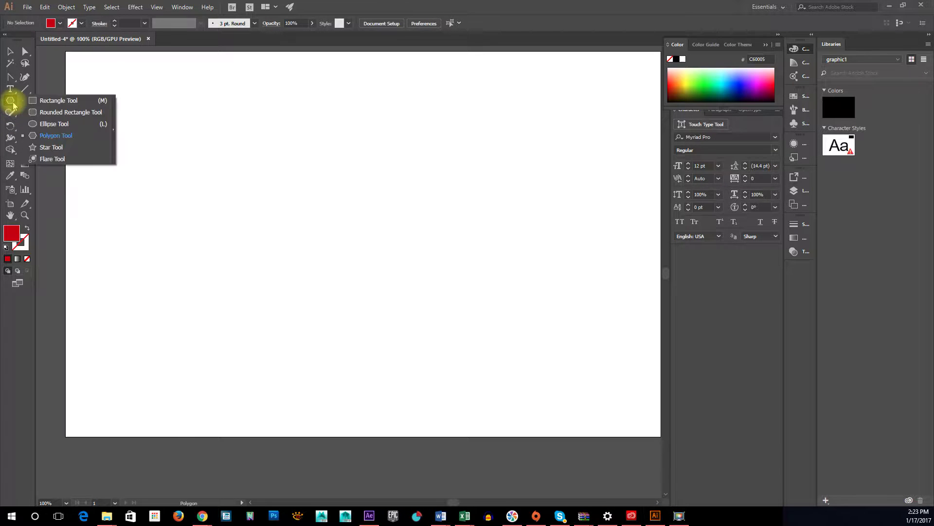
click(47, 124)
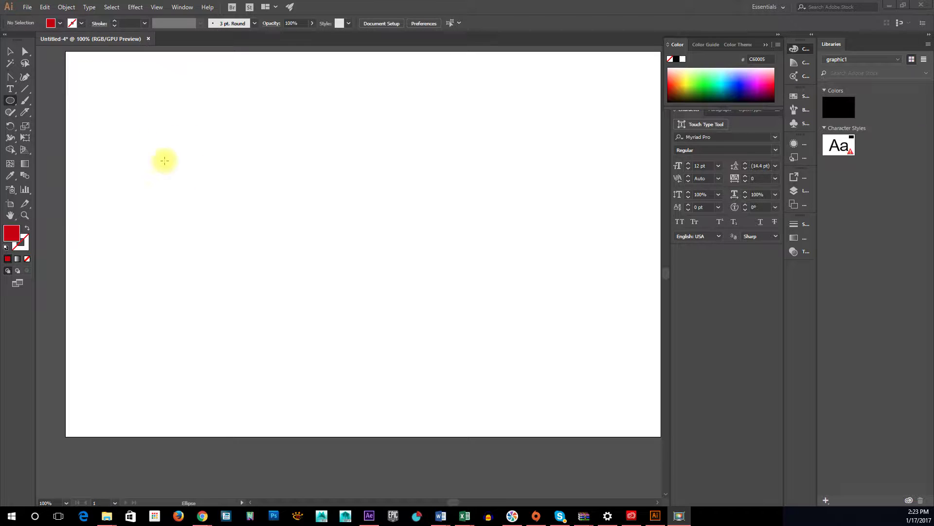
drag(152, 123, 179, 143)
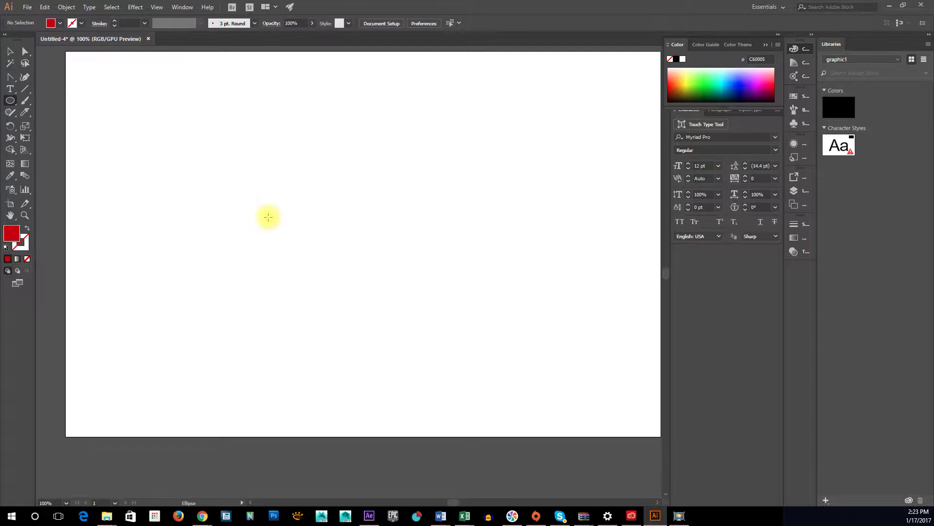
drag(139, 119, 342, 305)
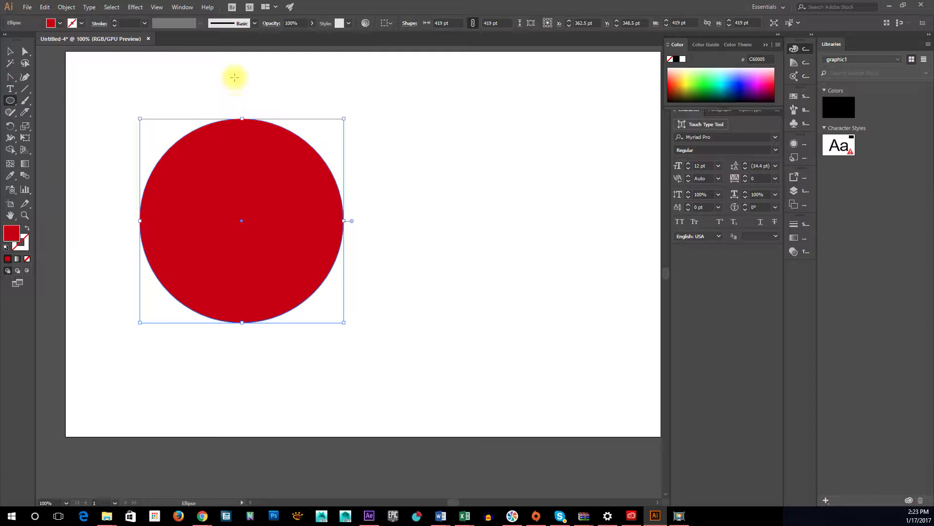
Draw a second circle about 306 pt across overlapping the red circle's upper right, fill it blue and shift it slightly down and right
drag(235, 77, 384, 209)
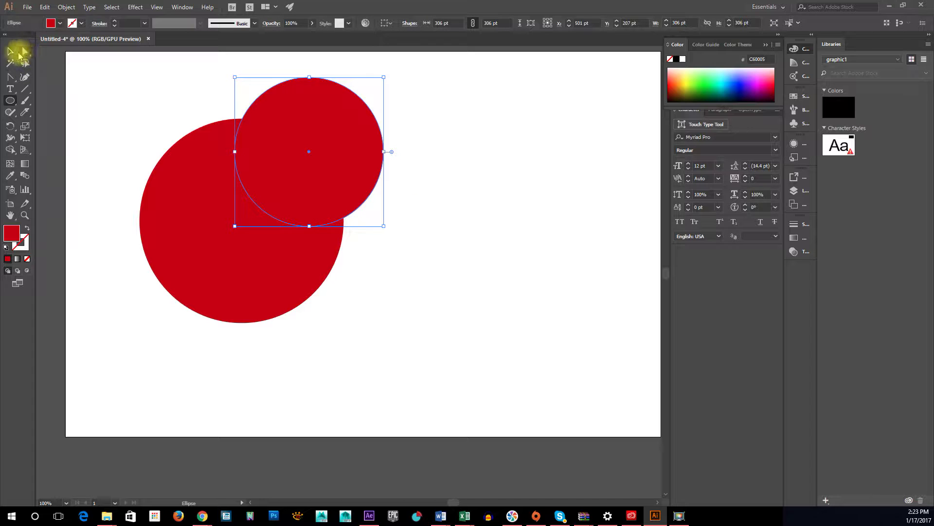
click(10, 52)
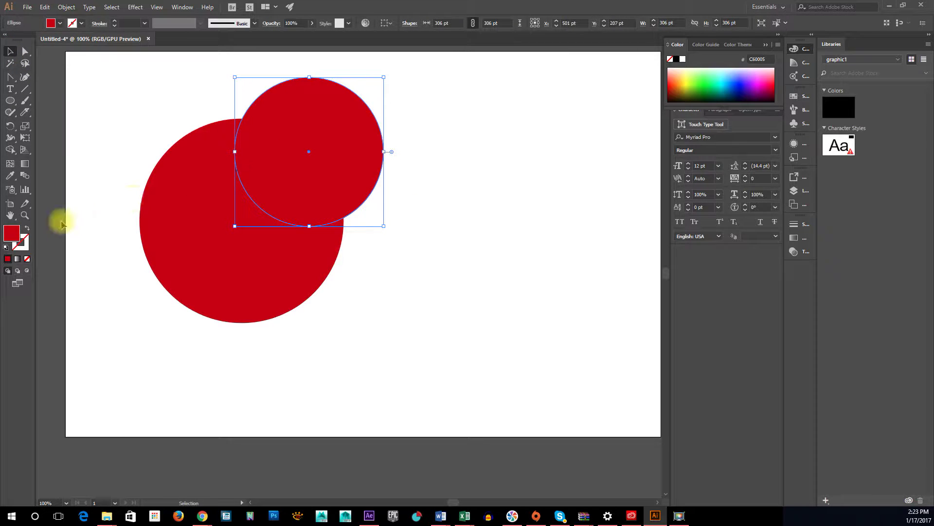
click(742, 80)
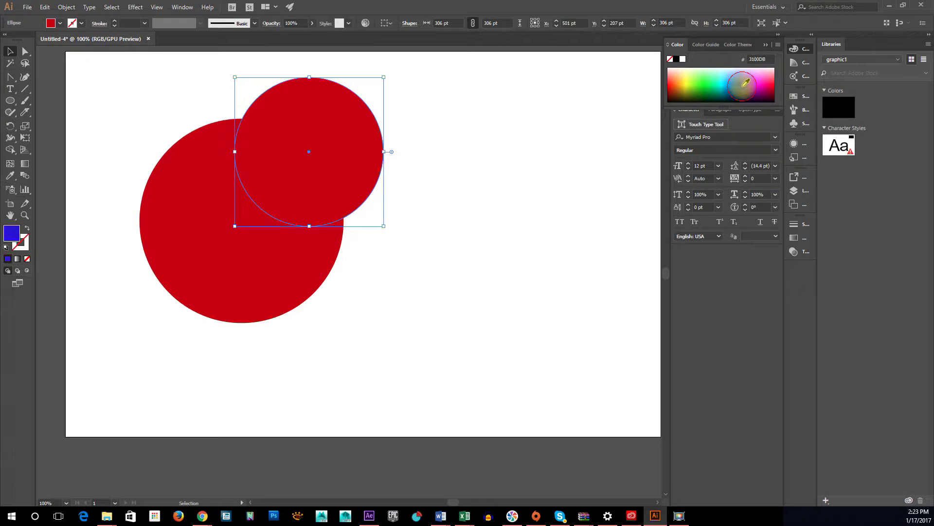
click(107, 93)
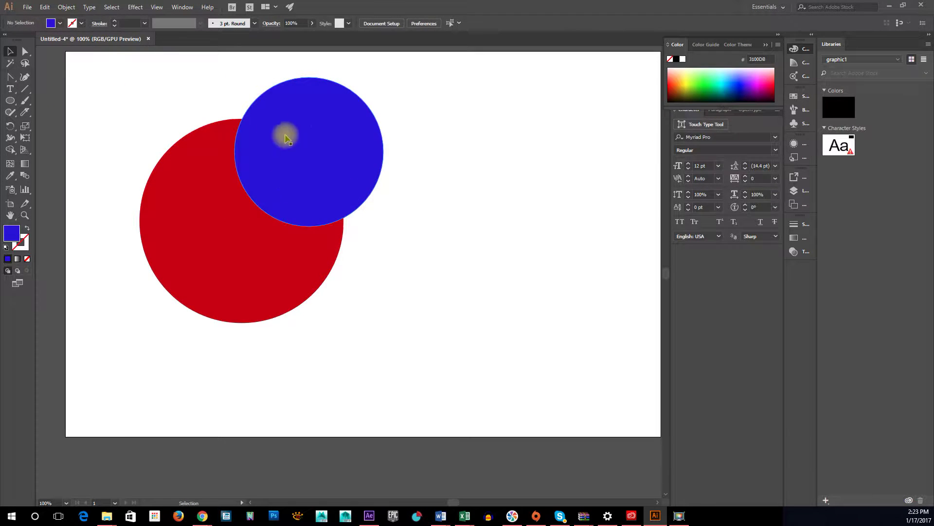
drag(322, 144, 340, 161)
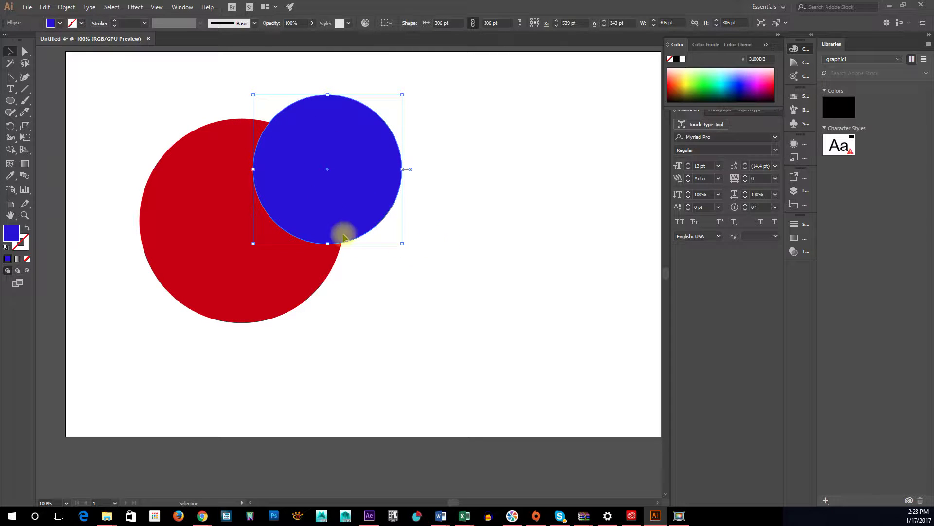
Show the document's layers and bring the red circle forward in front of the blue one
click(180, 7)
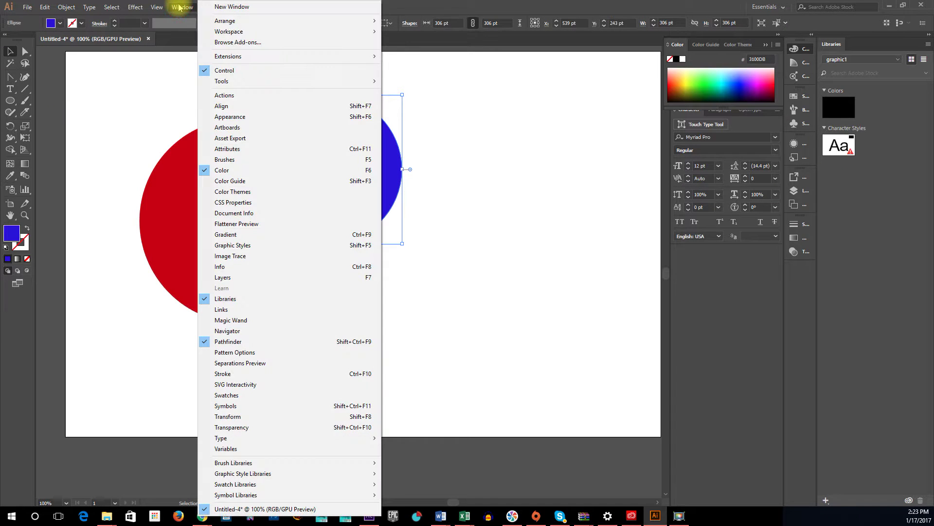
click(222, 279)
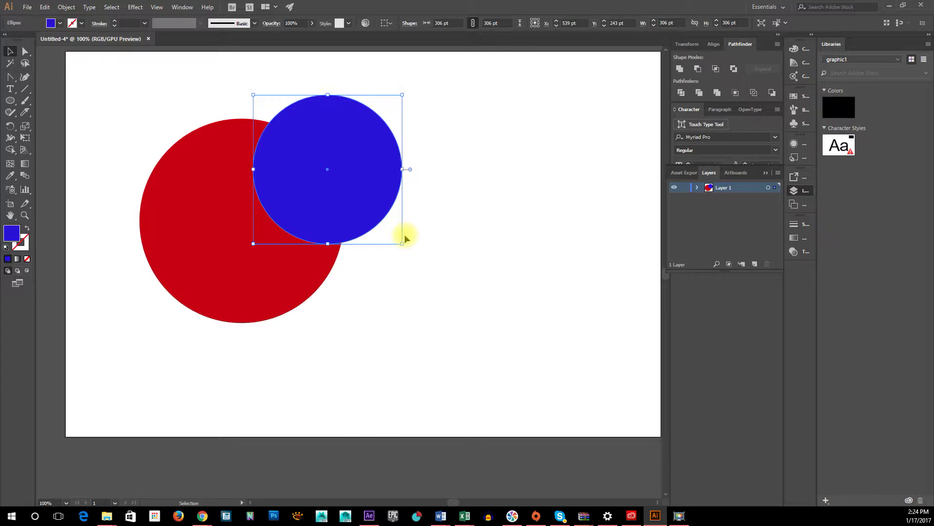
click(212, 213)
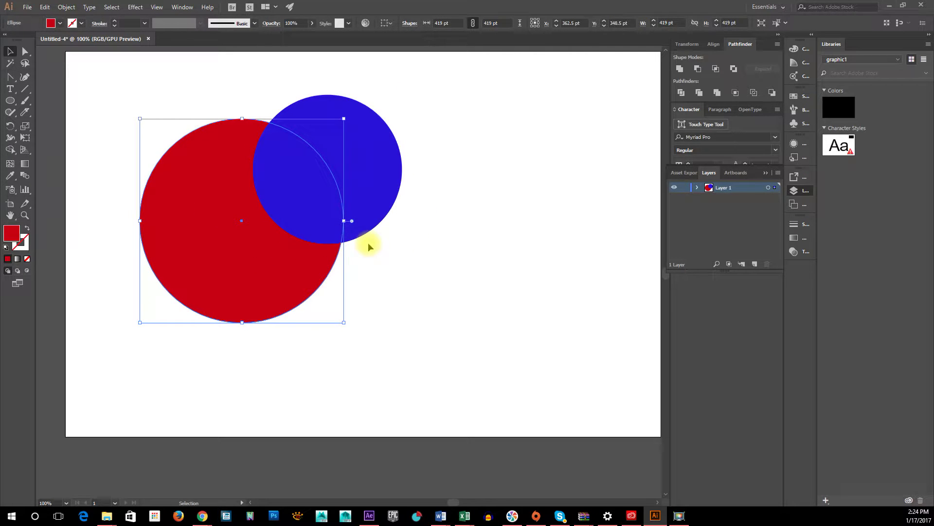
key(a)
key(ctrl+bracketright)
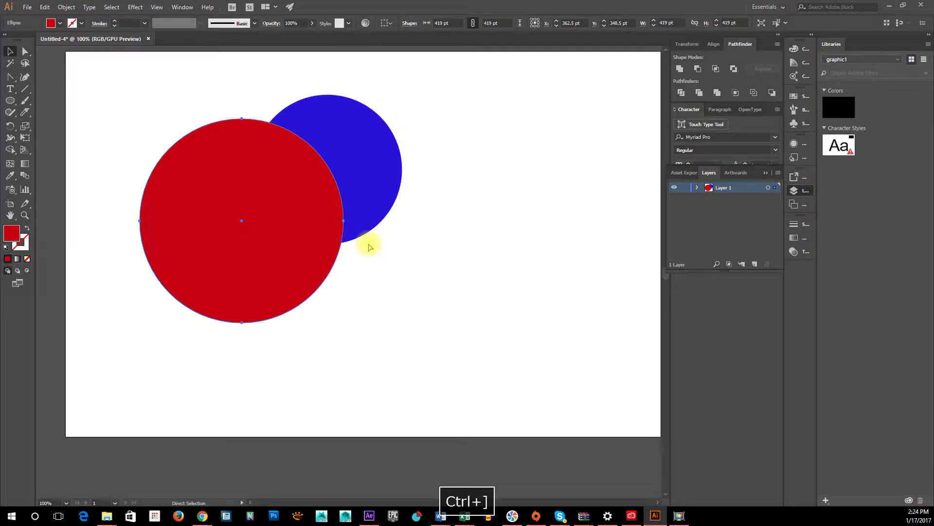
Send the red circle backward behind the blue circle
key(v)
key(a)
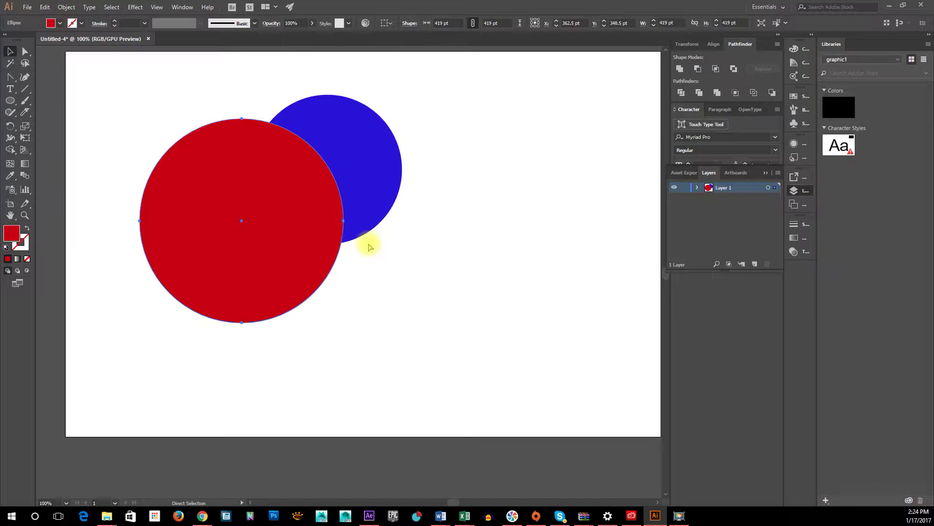
key(ctrl+bracketleft)
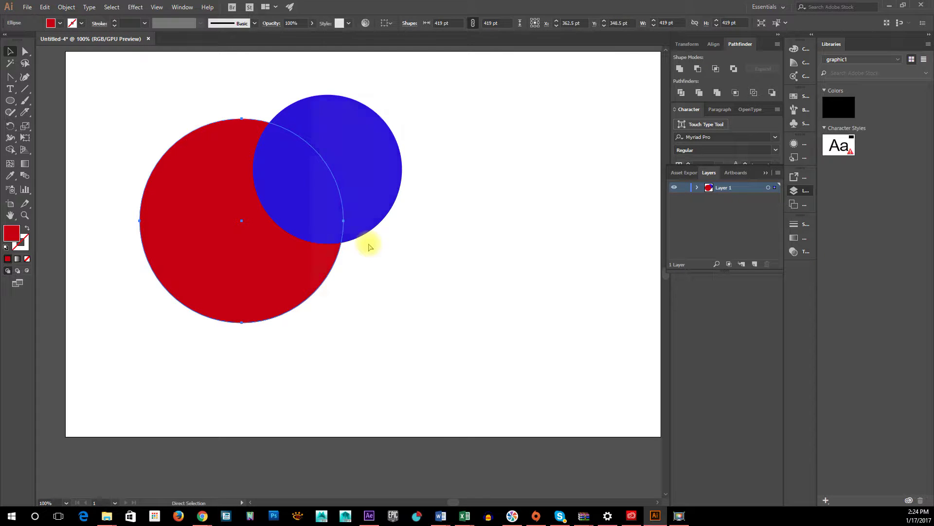
key(ctrl+p)
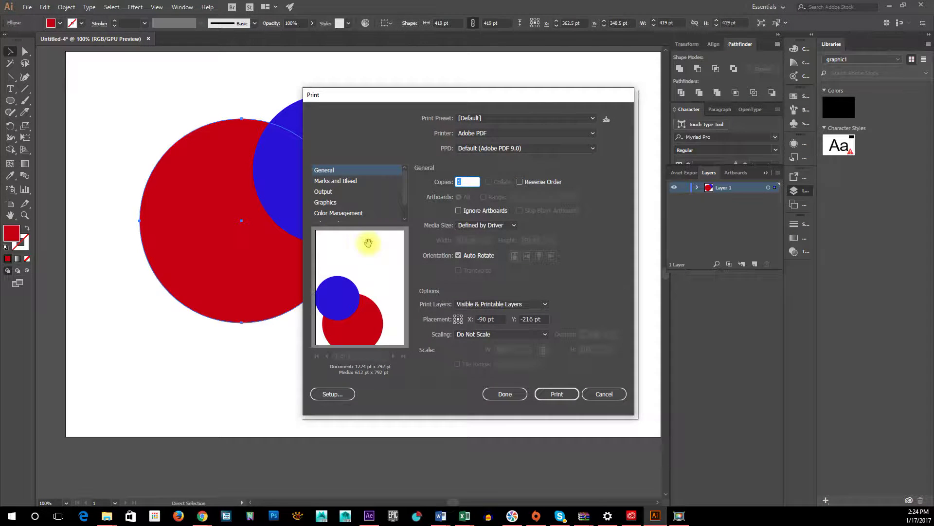
click(605, 392)
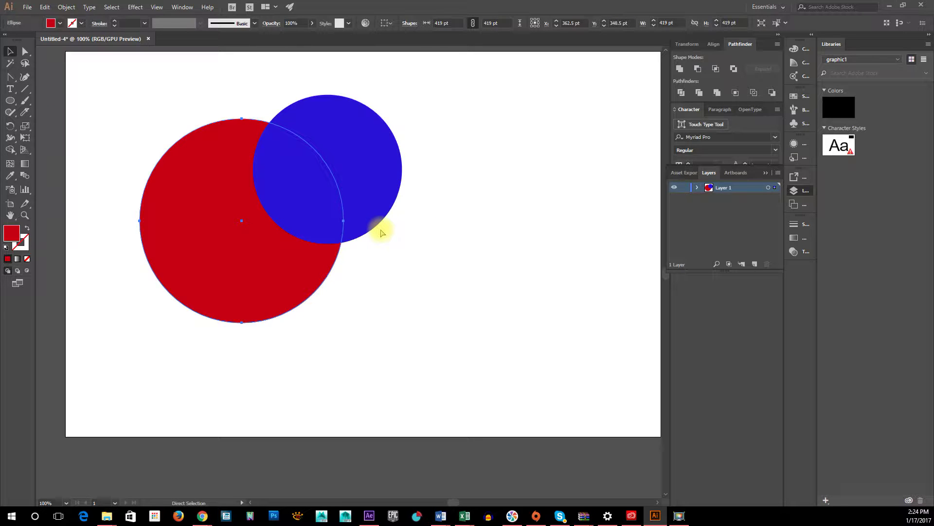
key(ctrl+backslash)
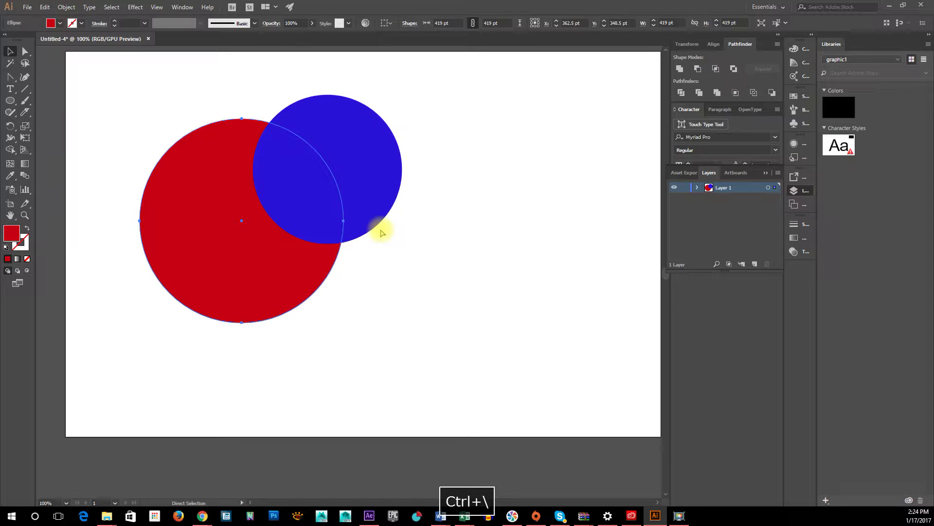
Bring the red circle forward again so it covers part of the blue circle, without printing
key(v)
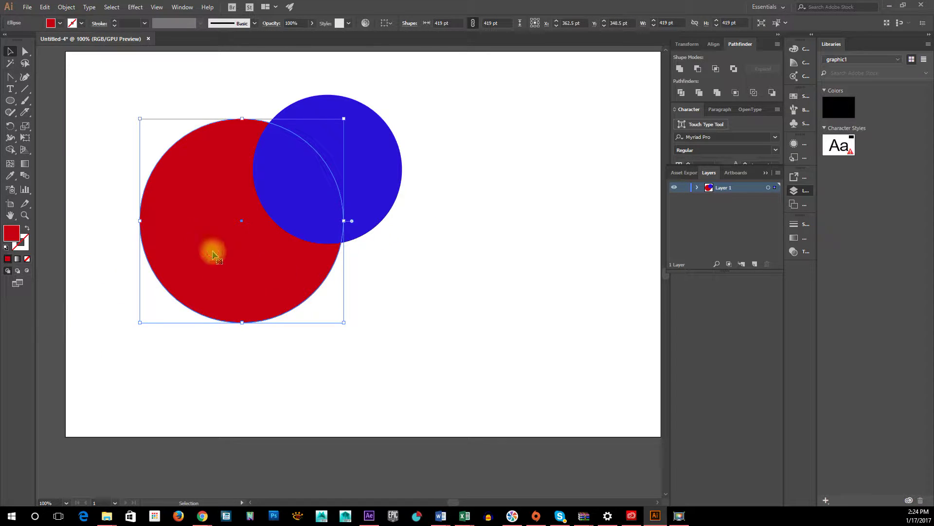
key(a)
key(ctrl+bracketright)
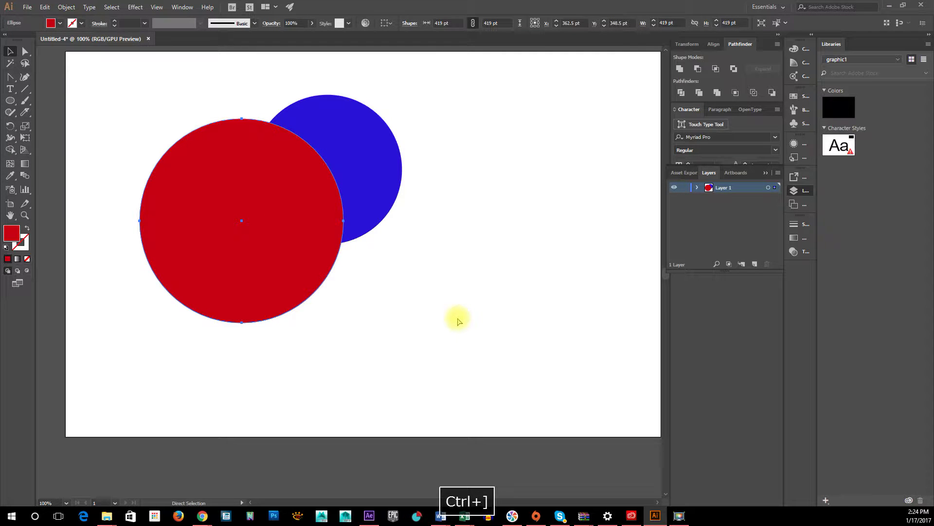
key(ctrl+p)
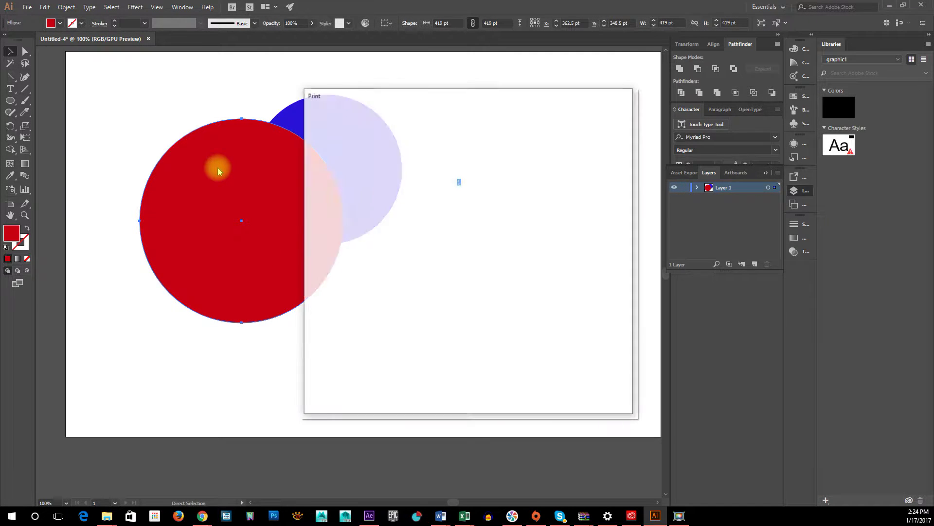
click(557, 394)
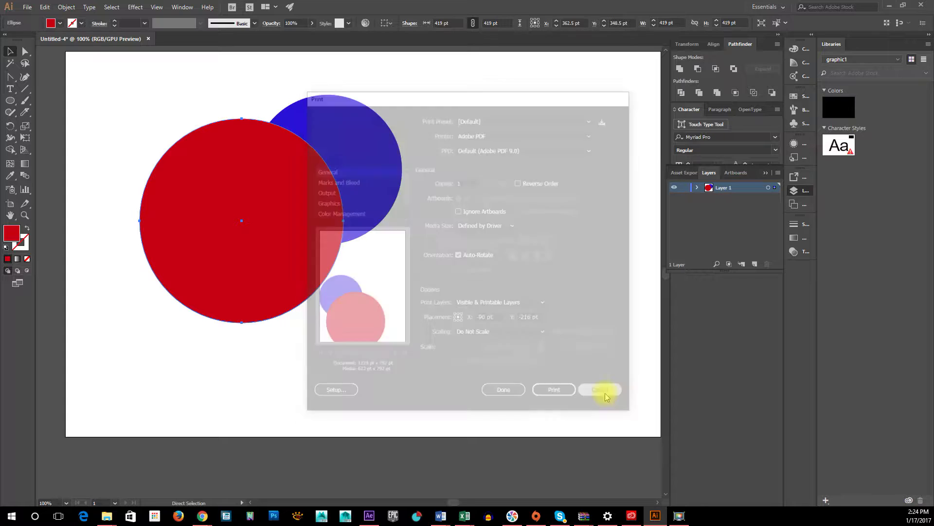
Look over the Arrange commands for the red circle and bring the blue circle forward in front of it
key(v)
right_click(214, 159)
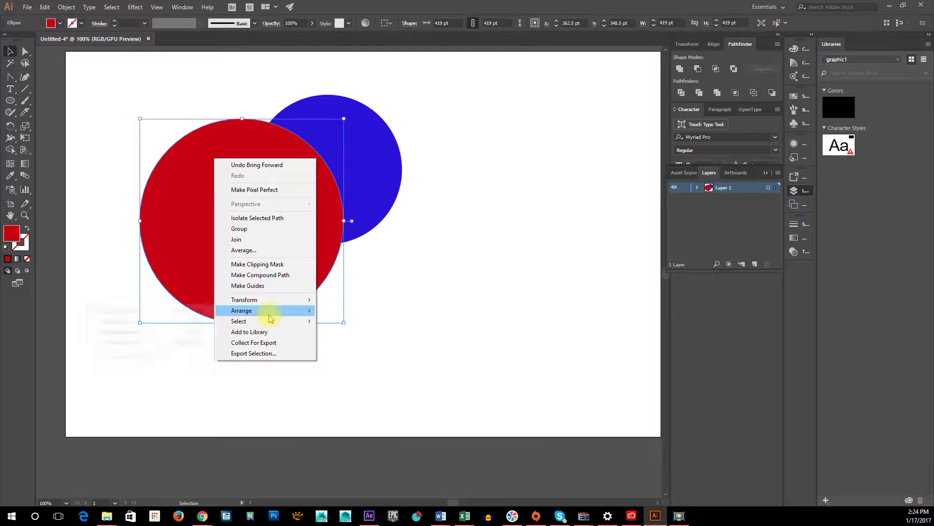
mouse_move(269, 314)
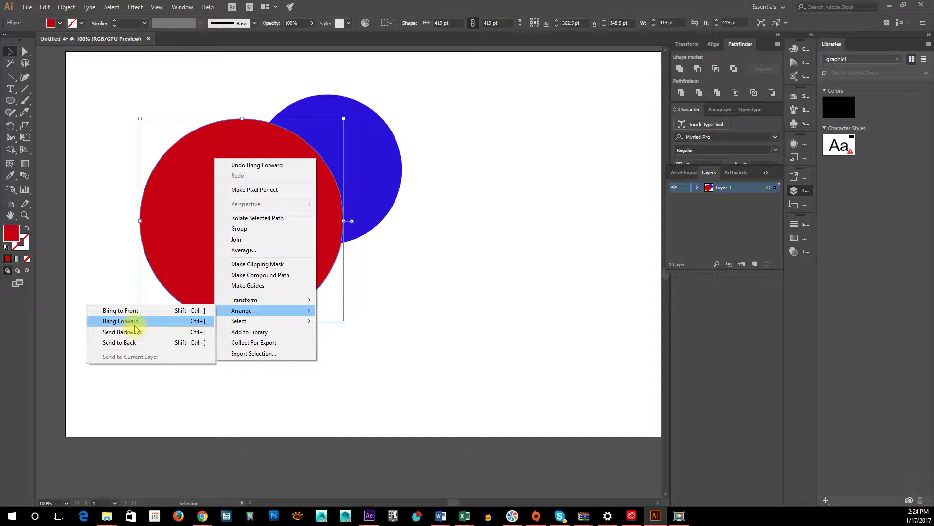
click(428, 282)
click(381, 171)
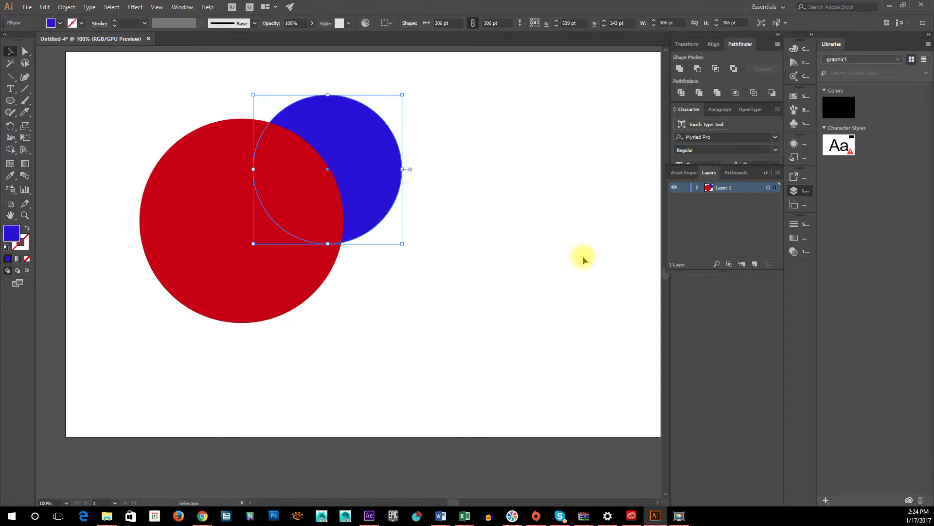
key(ctrl+bracketright)
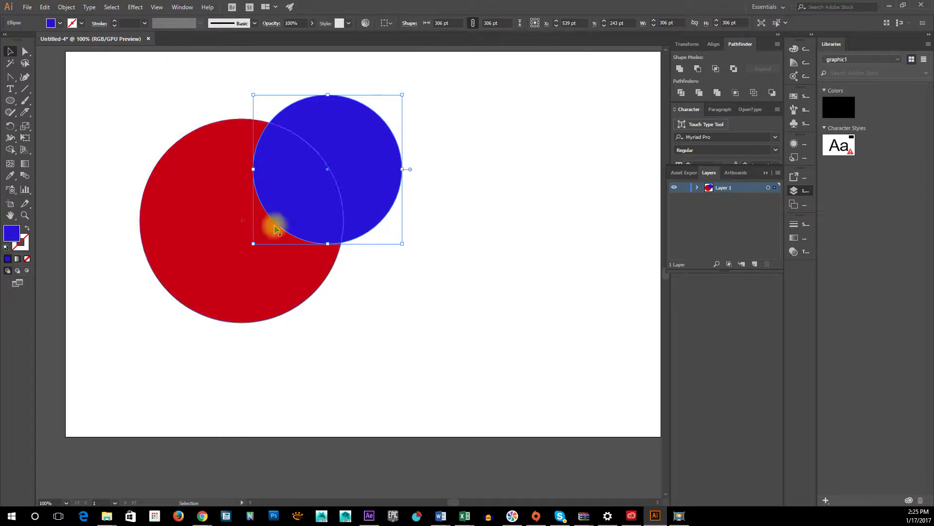
Move the blue circle onto the red circle's center and shift it up to the red circle's top edge
drag(367, 183, 281, 236)
click(482, 214)
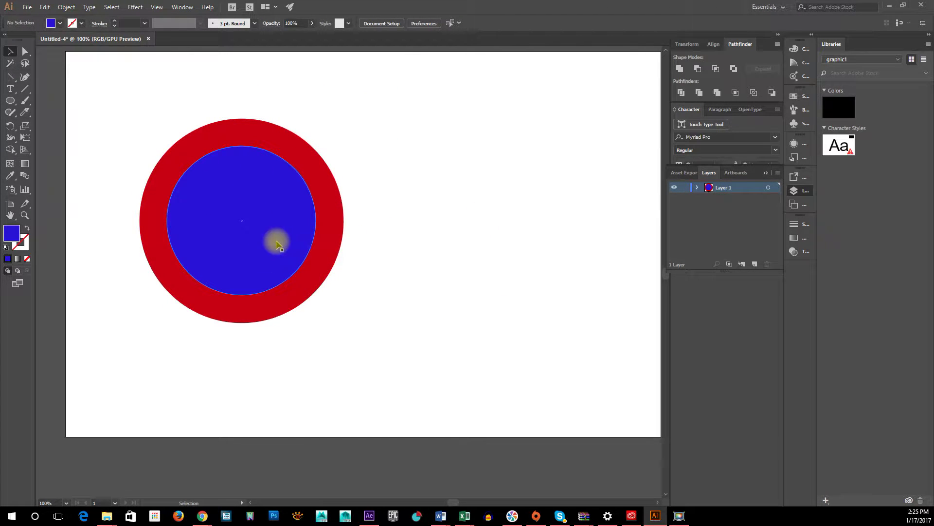
drag(253, 261, 260, 242)
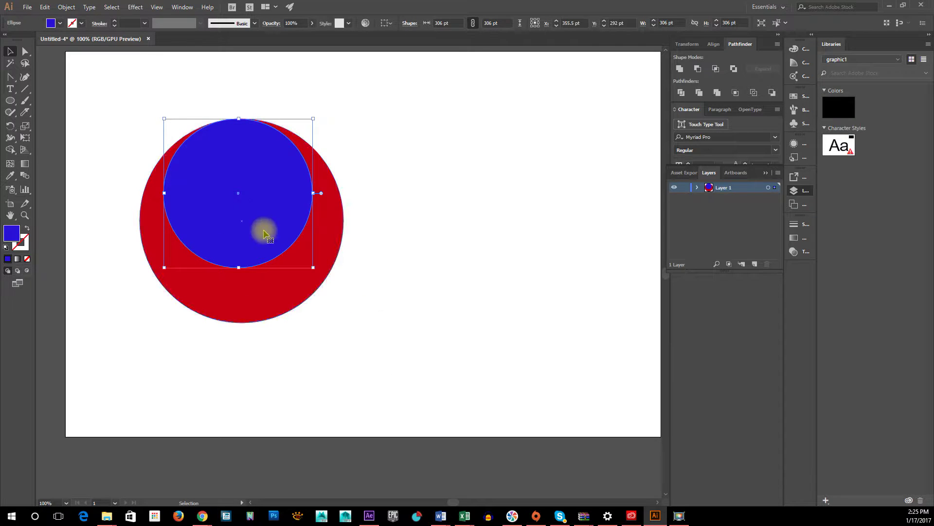
Move the blue circle clear of the red one to the artboard's upper right and nudge the red circle slightly right
drag(255, 224, 471, 194)
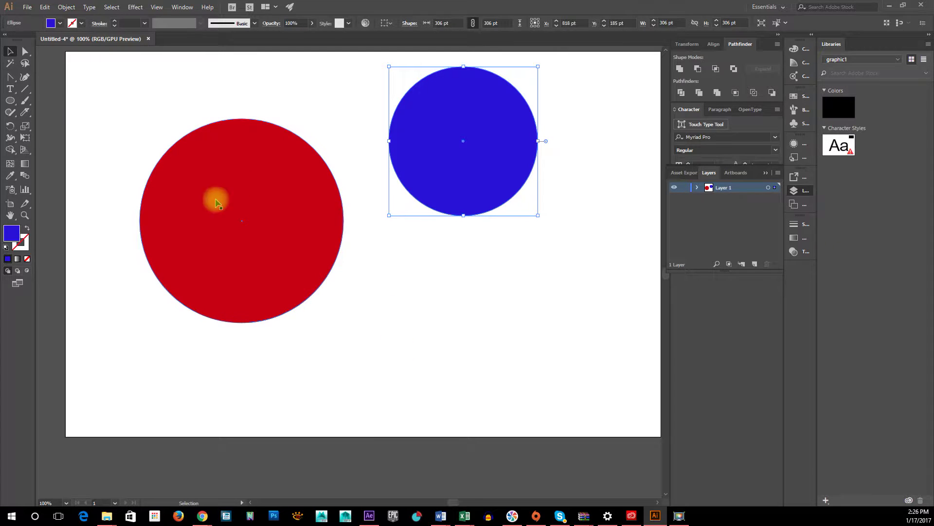
drag(468, 170, 536, 170)
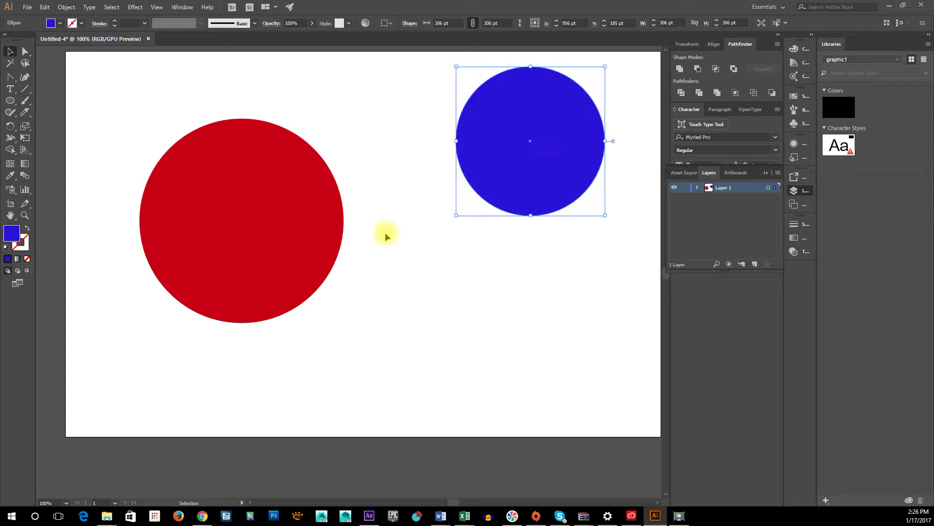
click(268, 233)
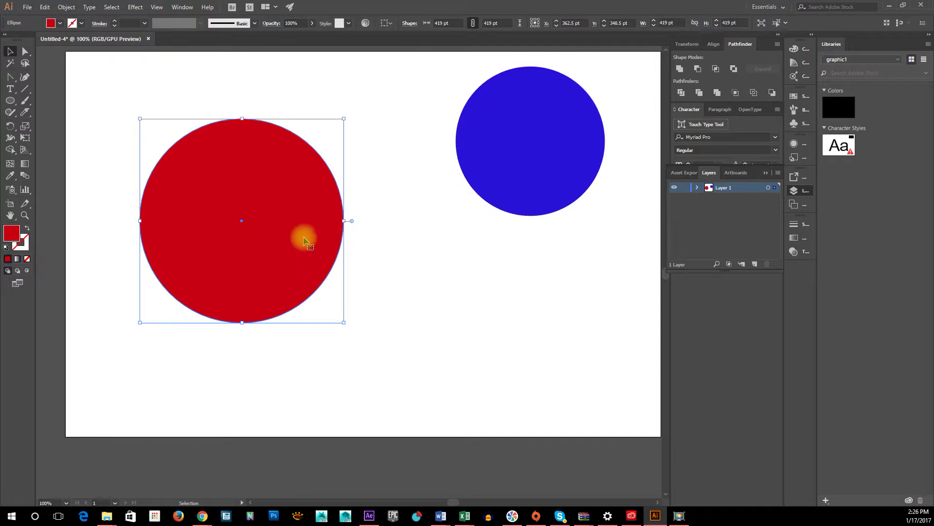
drag(304, 240, 319, 242)
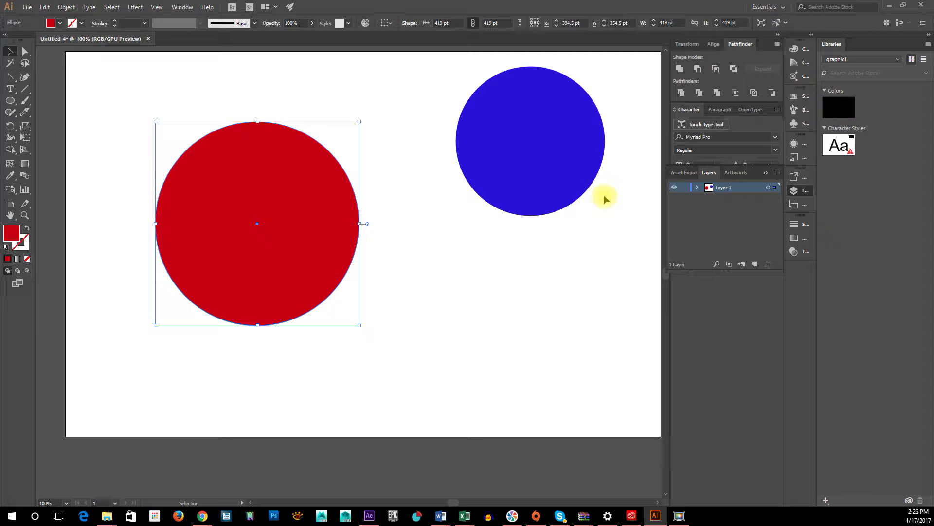
Duplicate the red and blue circles together by copying and pasting them
shift+click(539, 161)
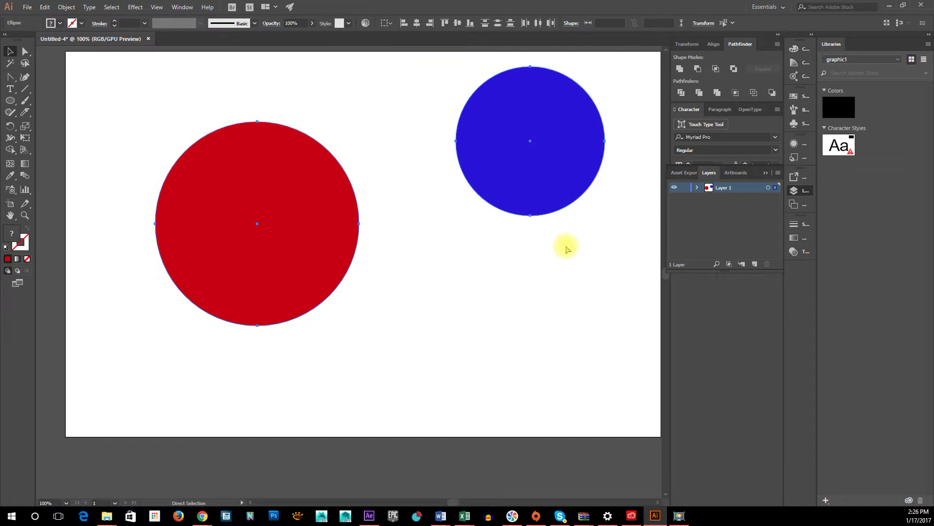
key(ctrl+c)
key(ctrl+v)
key(ctrl+minus)
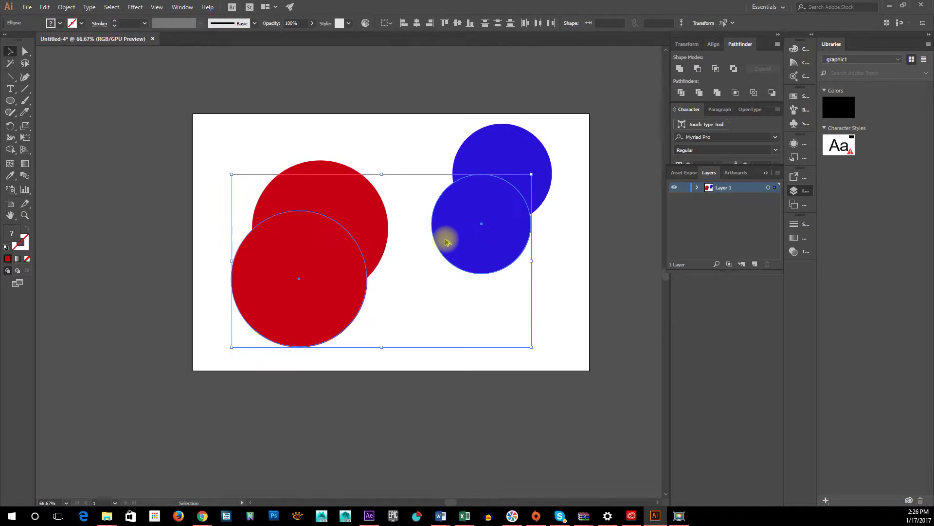
Move the duplicated red and blue circles off the artboard to its left side
click(556, 371)
click(328, 303)
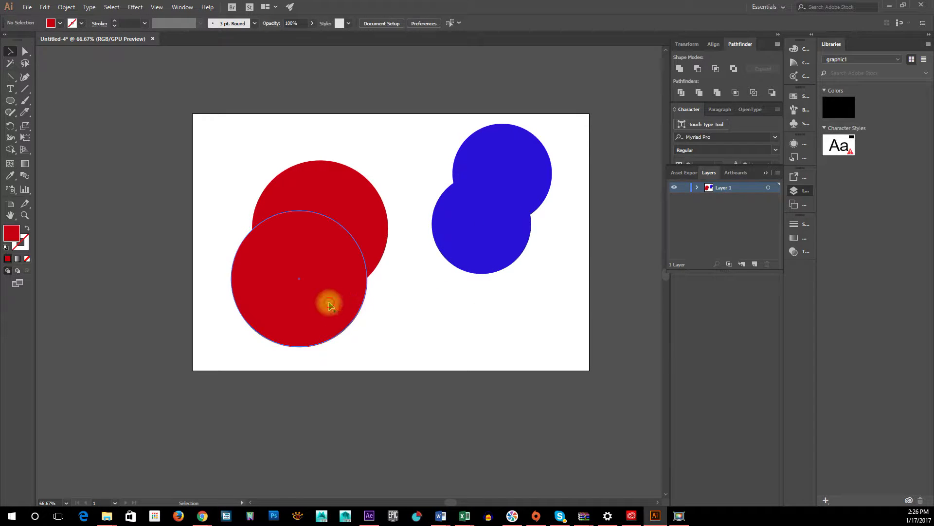
shift+click(496, 241)
click(247, 246)
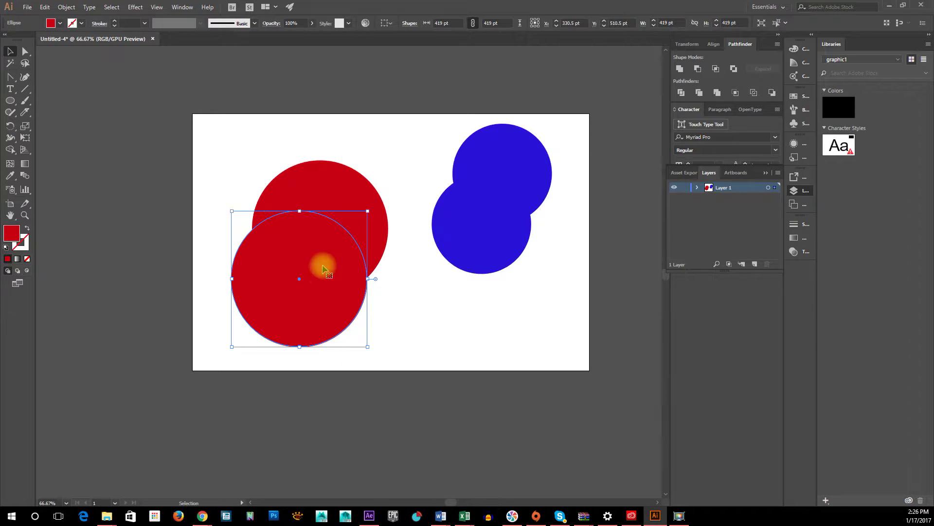
drag(311, 329, 189, 236)
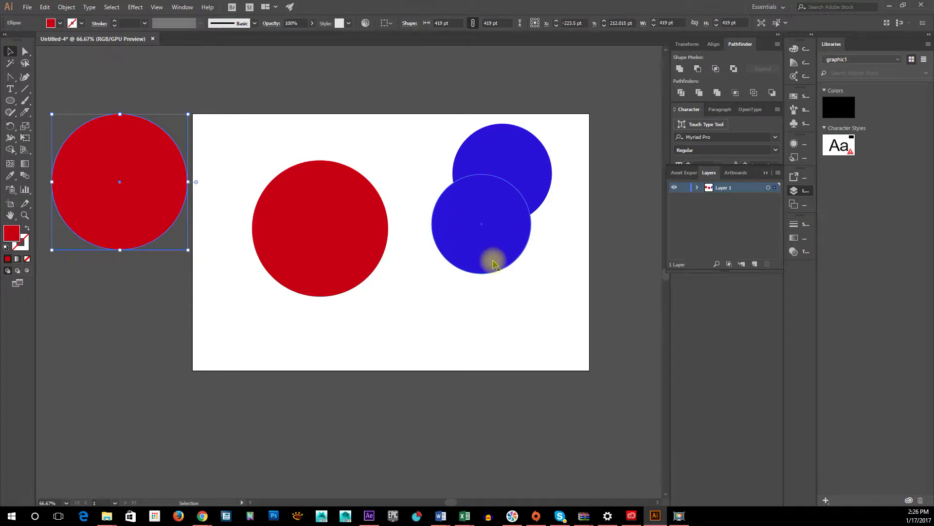
drag(498, 247, 136, 295)
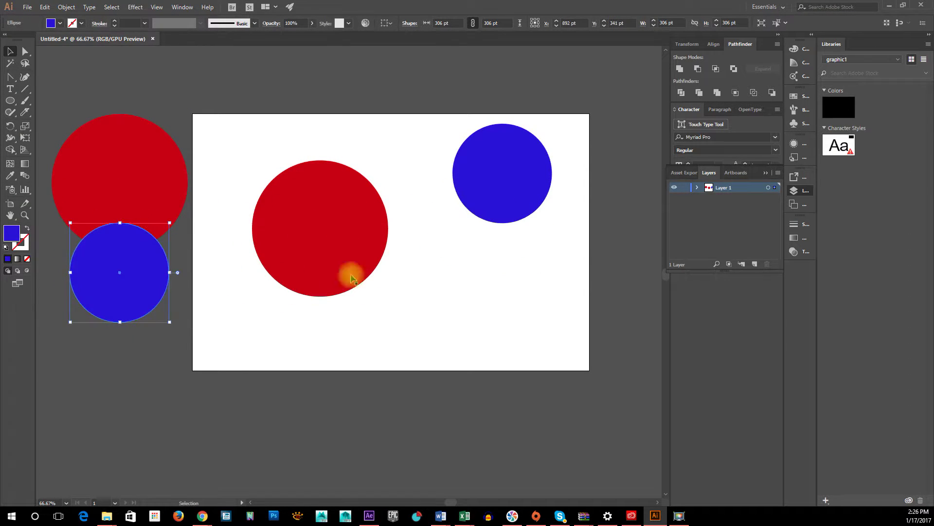
Move the remaining blue circle so that it overlaps the upper right of the red circle on the artboard
scroll(405, 267, up, 1)
key(space)
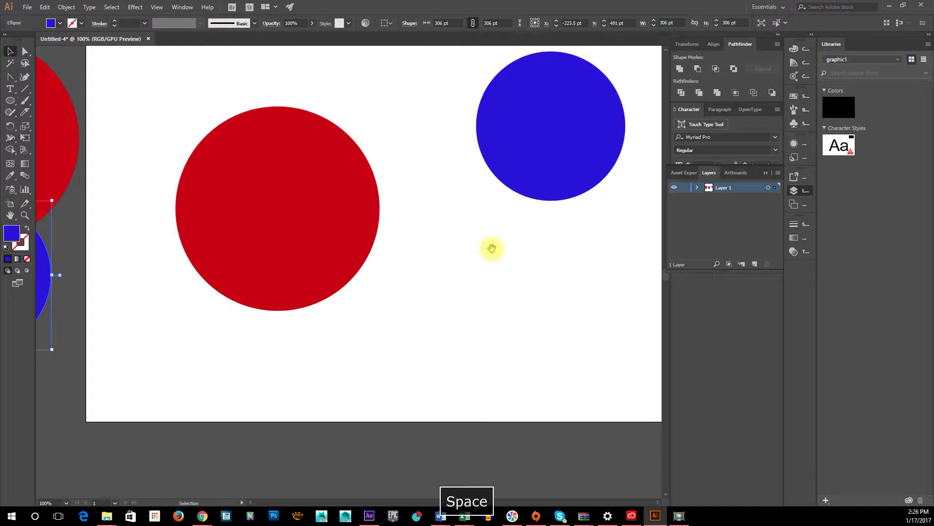
drag(543, 240, 522, 242)
click(224, 229)
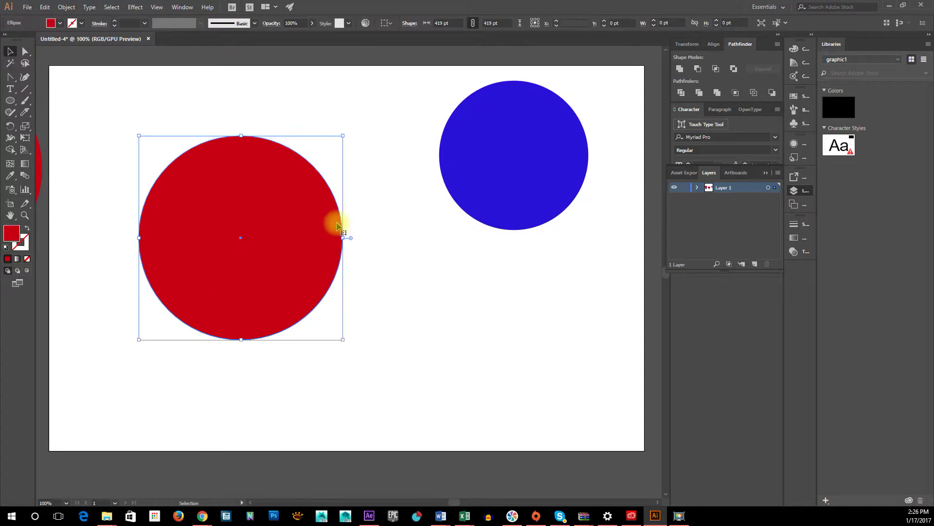
click(567, 152)
drag(541, 155, 352, 195)
drag(344, 230, 347, 229)
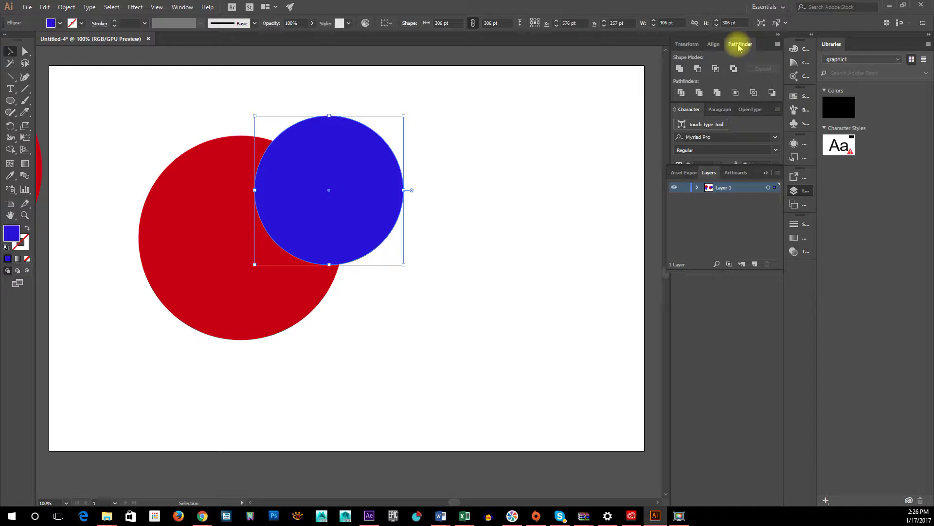
Try uniting the overlapping red and blue circles with Pathfinder and undo the merge
click(179, 8)
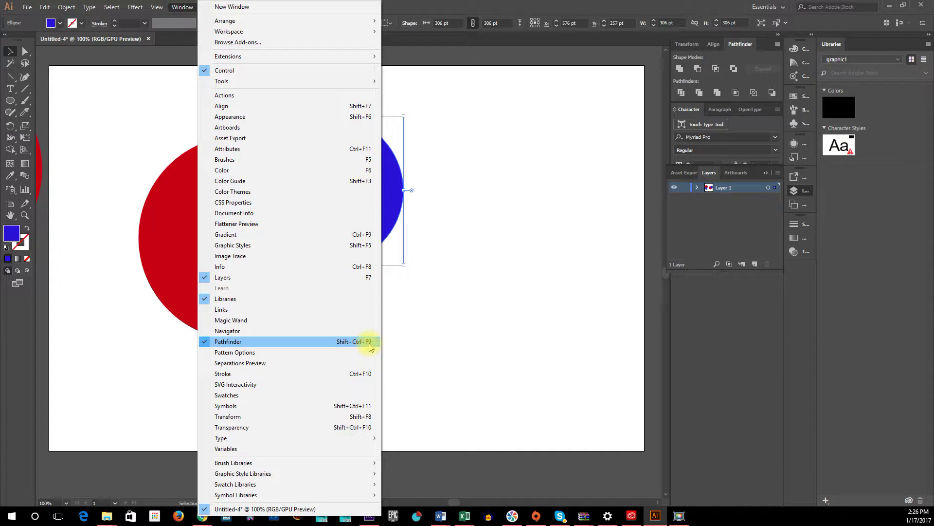
click(454, 341)
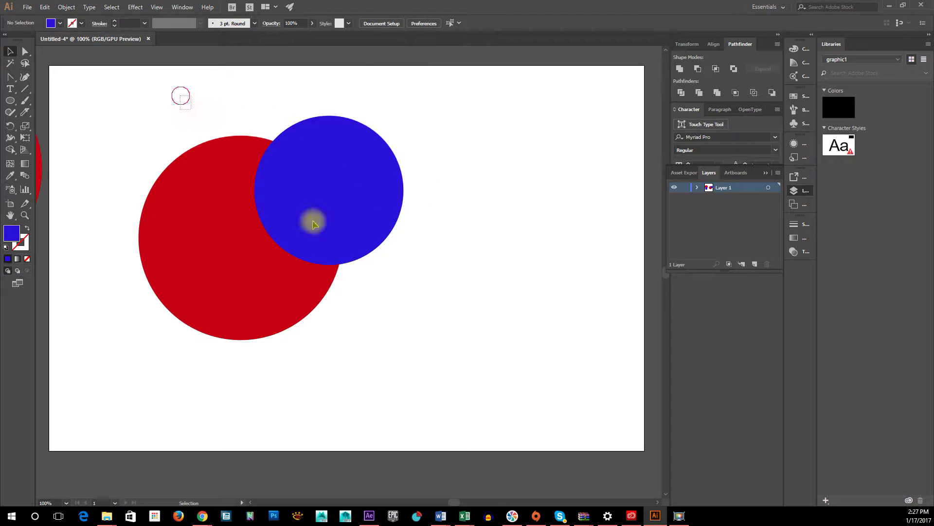
drag(314, 223, 315, 222)
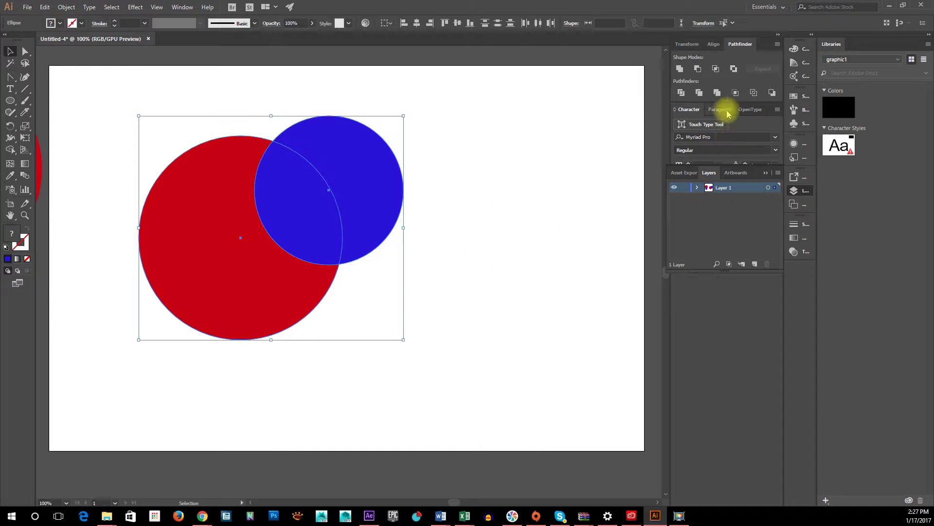
click(681, 71)
click(554, 257)
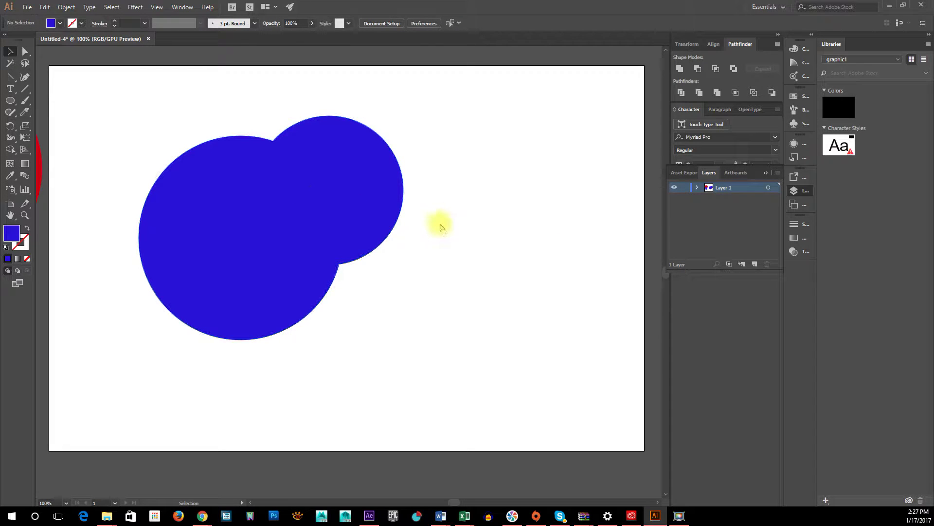
key(ctrl+z)
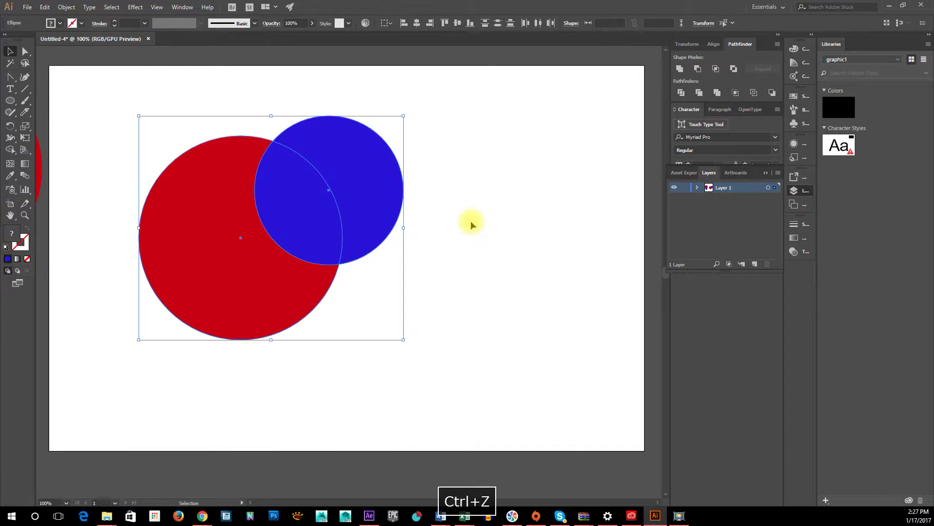
click(473, 223)
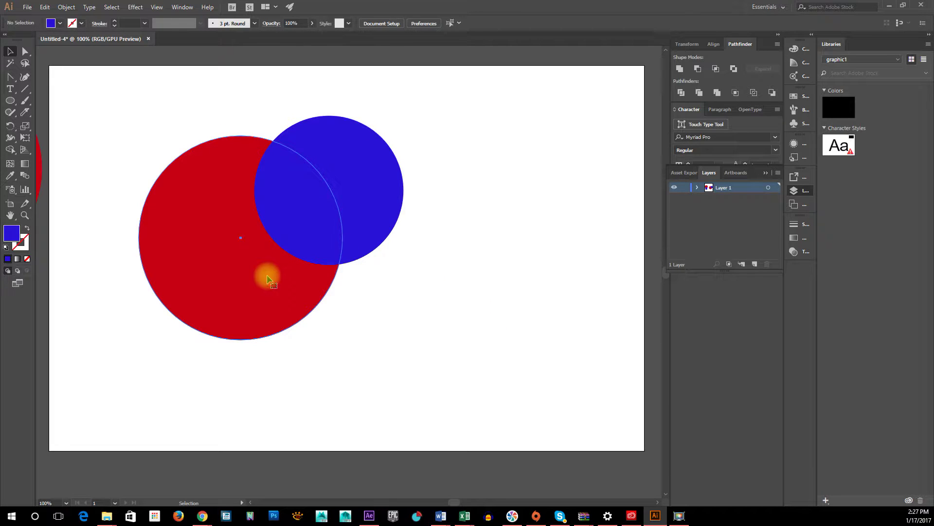
Place the blue circle above the red one along the artboard's left side, with a red circle copy at its lower right
click(214, 275)
drag(215, 275, 517, 362)
click(357, 207)
drag(393, 250, 181, 183)
mouse_move(503, 364)
mouse_down()
mouse_move(386, 371)
mouse_move(194, 350)
mouse_move(501, 355)
mouse_up()
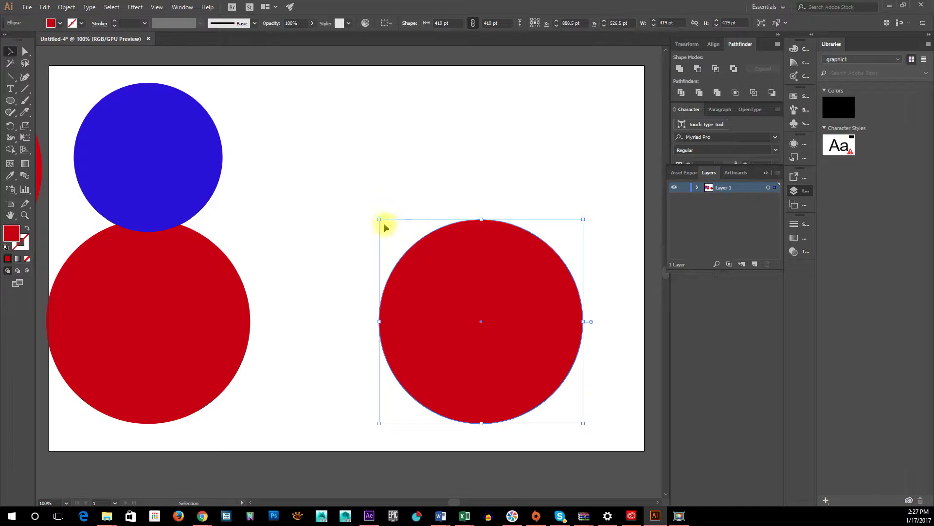
Shrink the lower-right red circle to about 356 pt and stack a copy above it, scaled to about 260 pt
drag(379, 220, 403, 251)
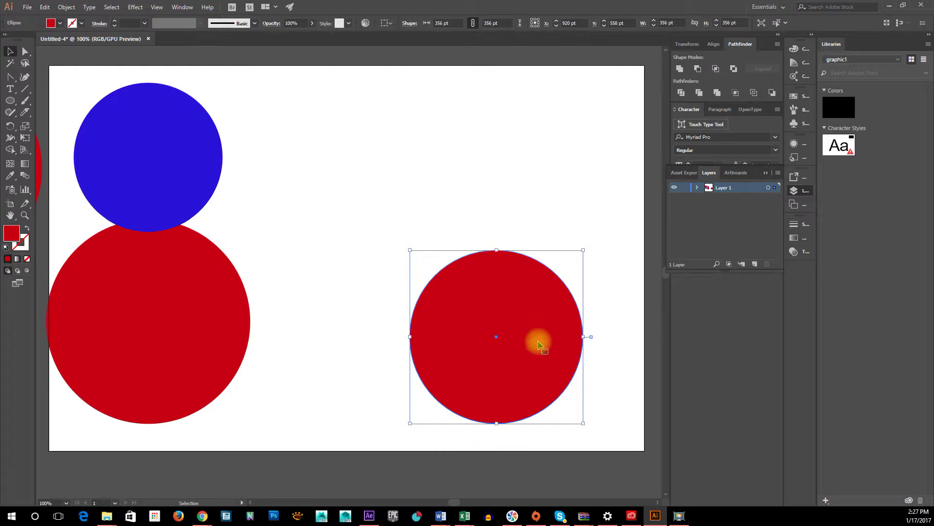
drag(534, 376, 531, 248)
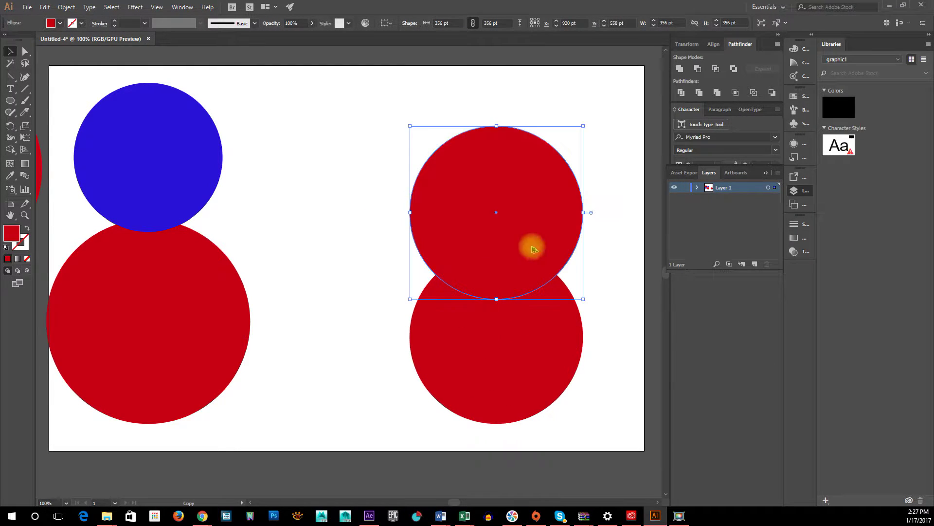
drag(410, 126, 426, 151)
Stack a third red circle on top, scaled to about 148 pt, slightly overlapping the middle circle
drag(521, 230, 526, 190)
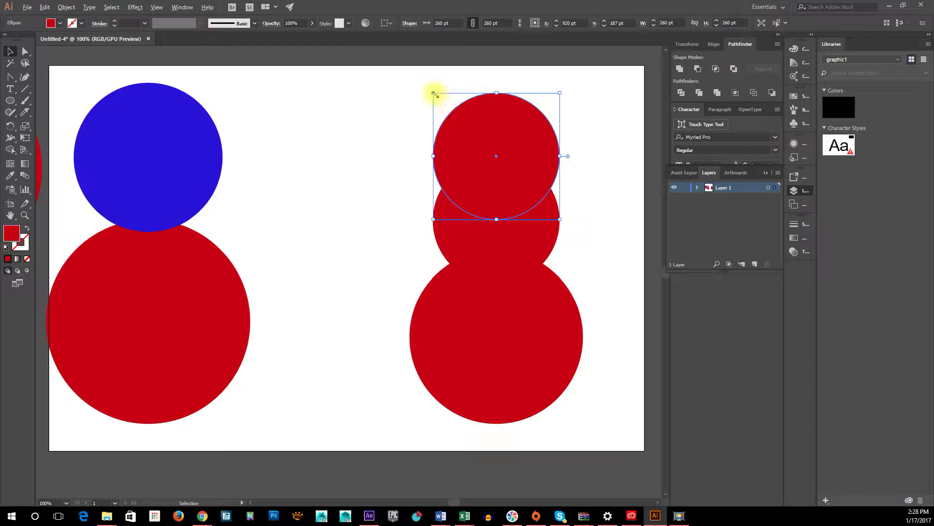
drag(433, 93, 444, 118)
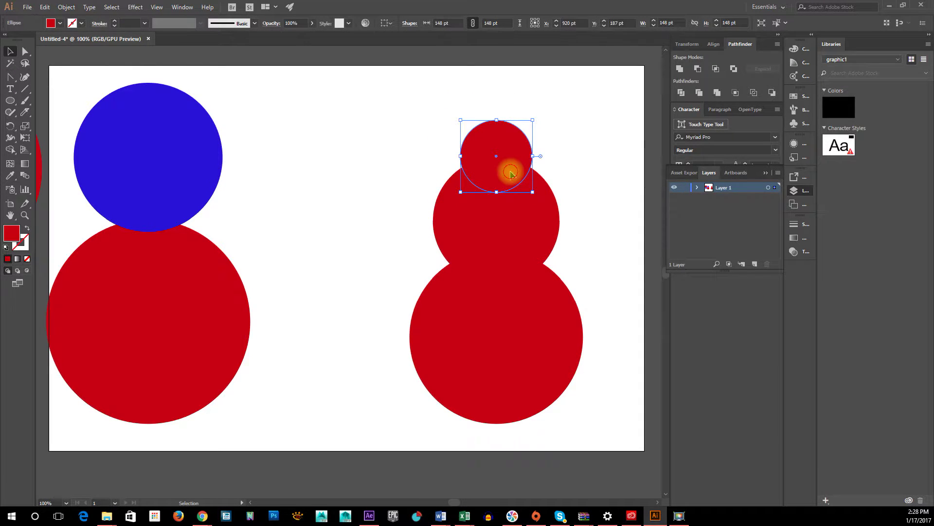
drag(511, 174, 511, 158)
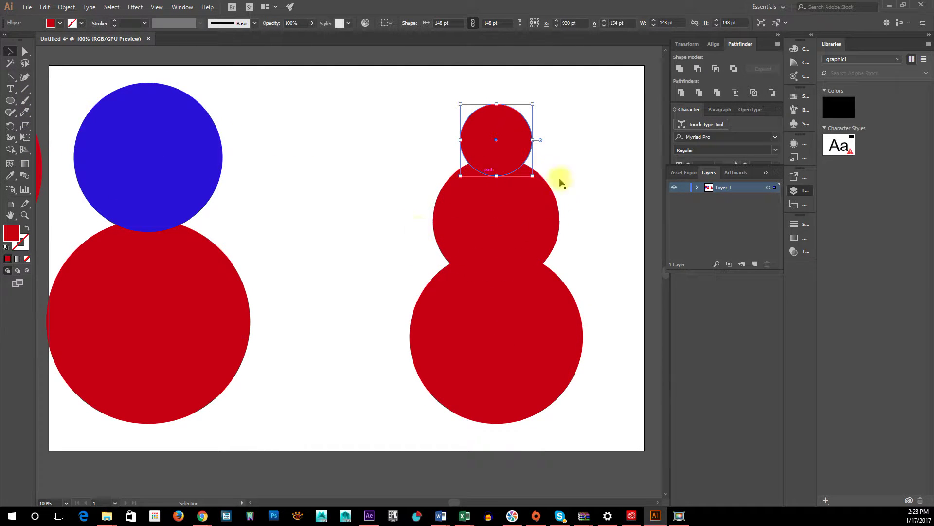
click(625, 275)
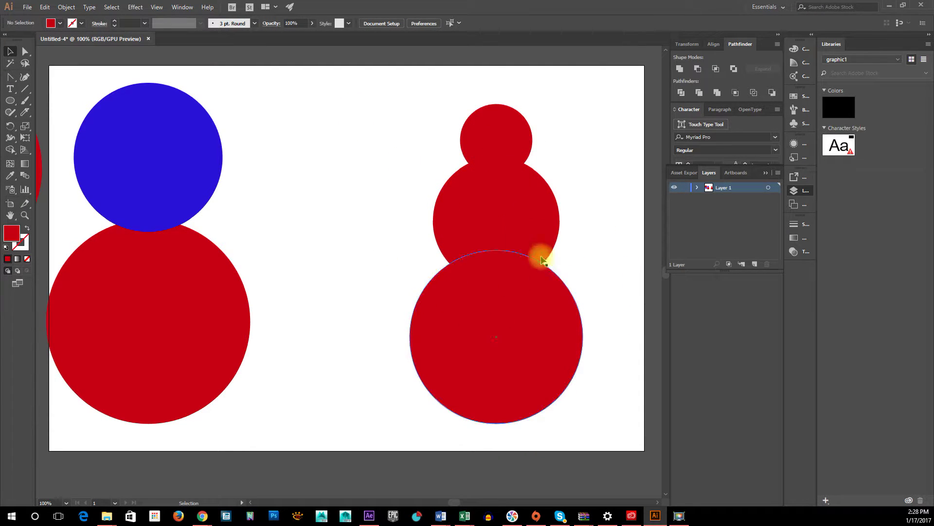
Give the three stacked circles the default white fill and black stroke, with a 2 pt stroke weight
drag(396, 110, 583, 399)
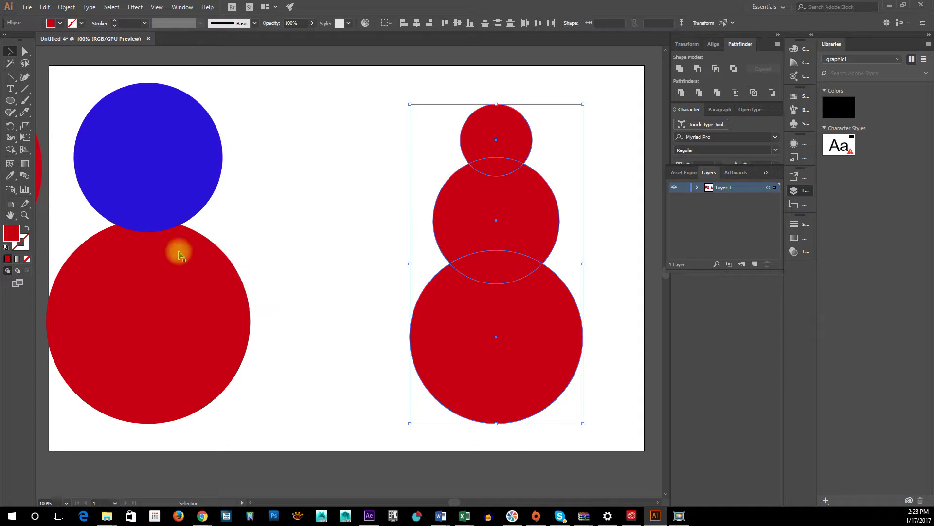
click(6, 248)
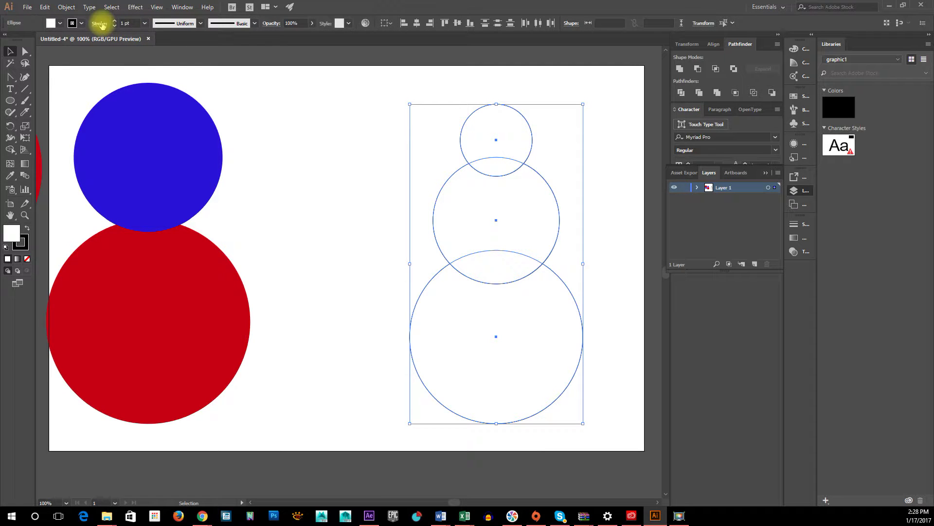
click(146, 24)
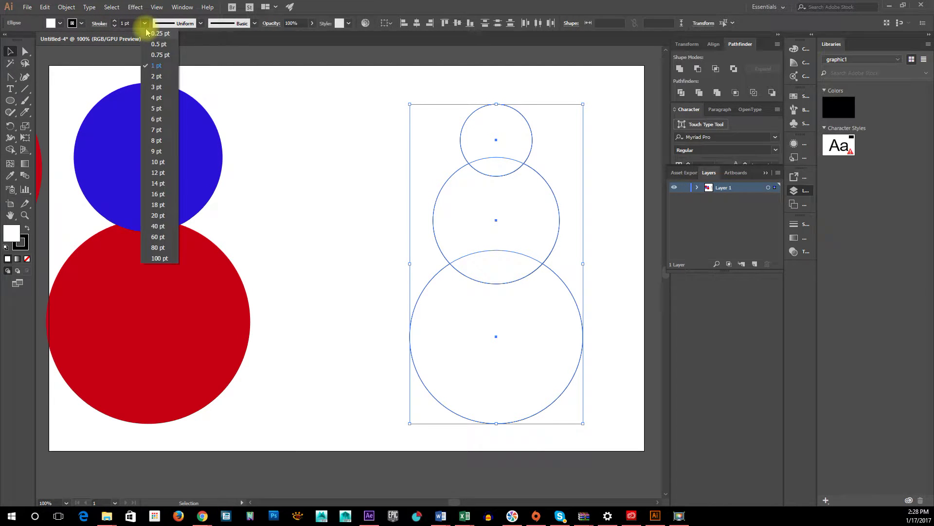
click(150, 72)
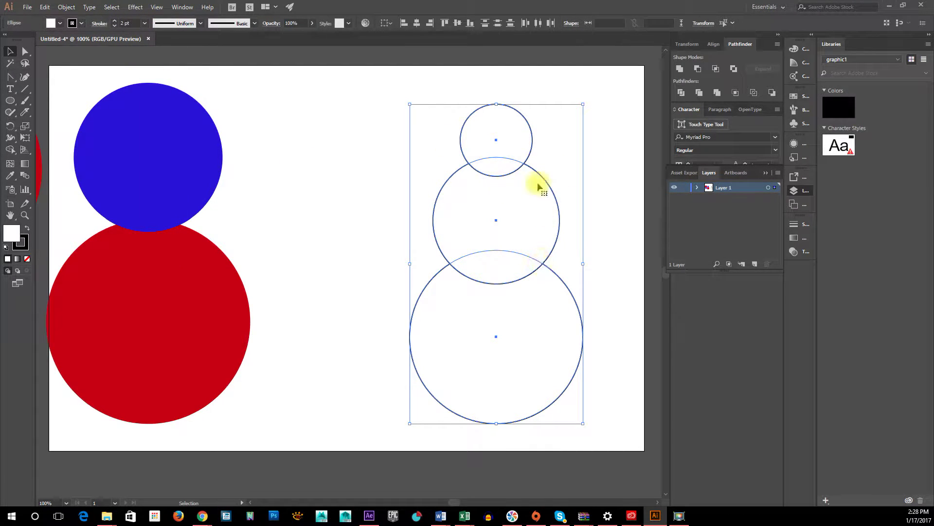
click(357, 141)
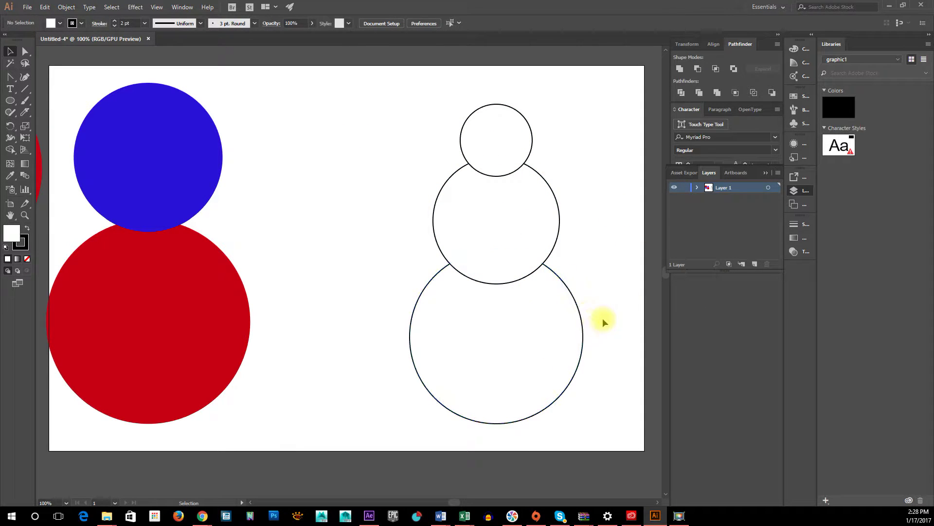
Unite the three stacked circles into a single snowman outline with Pathfinder and shift it slightly left
drag(367, 99, 592, 404)
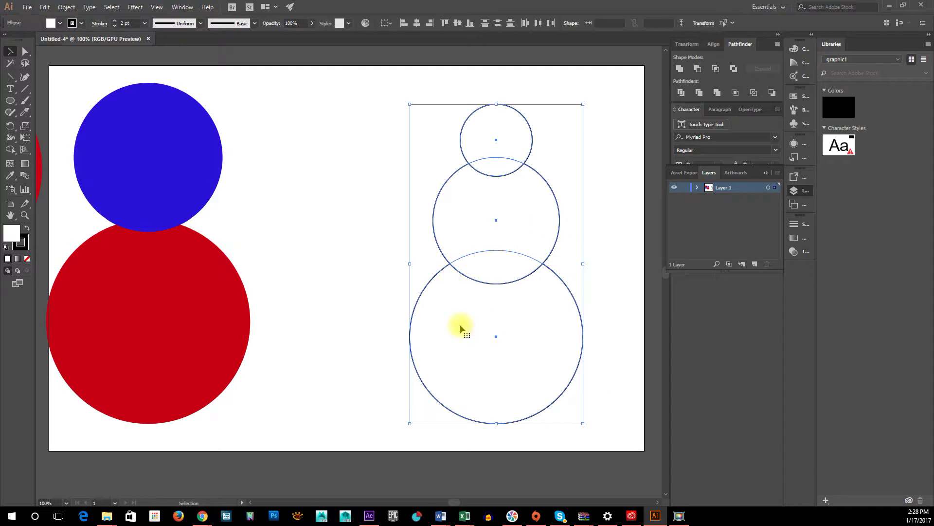
click(680, 70)
click(372, 121)
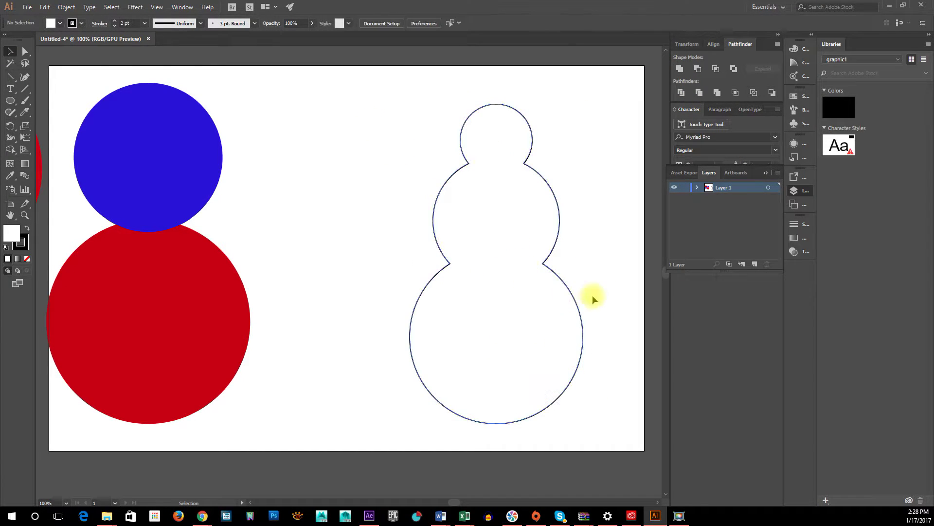
click(575, 304)
mouse_move(525, 322)
mouse_down()
mouse_move(462, 326)
mouse_move(511, 325)
mouse_up()
click(606, 271)
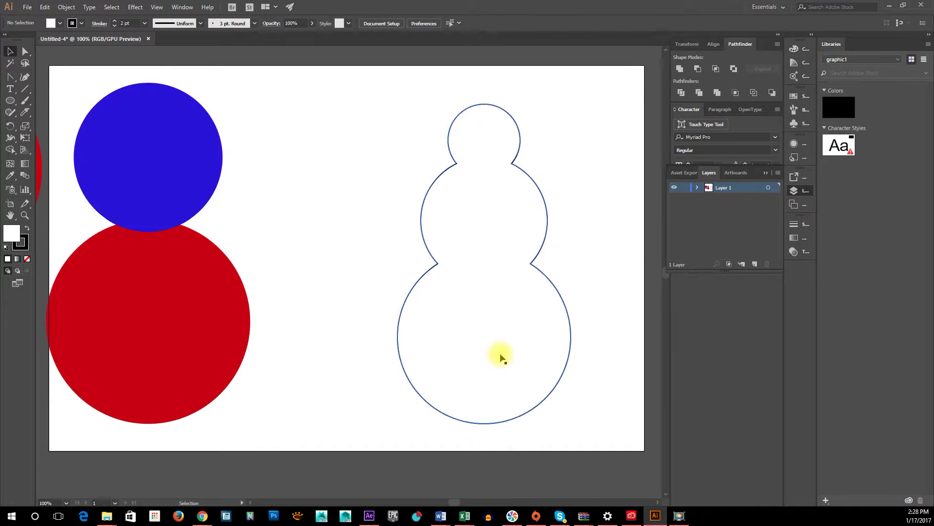
Copy the blue circle to the space beside the snowman and shrink the copy to about 25.5 pt
drag(188, 187, 389, 267)
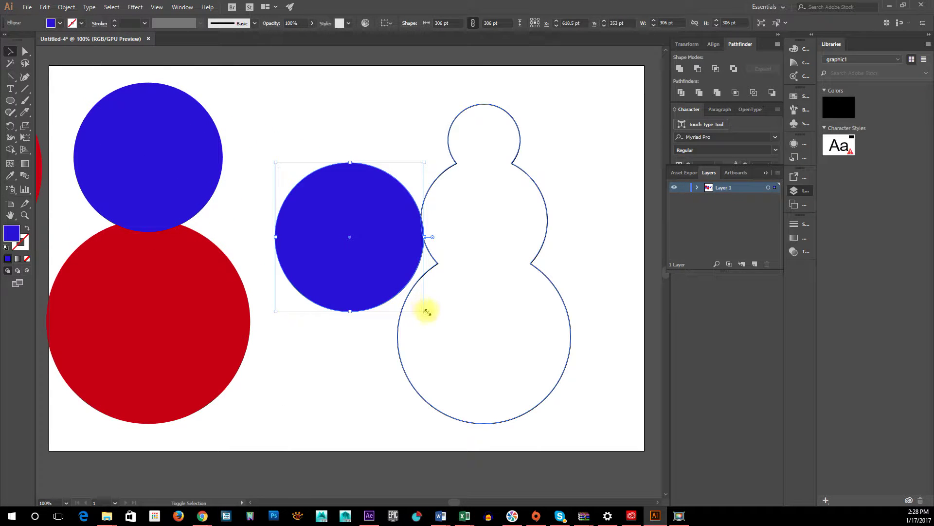
drag(427, 312, 288, 180)
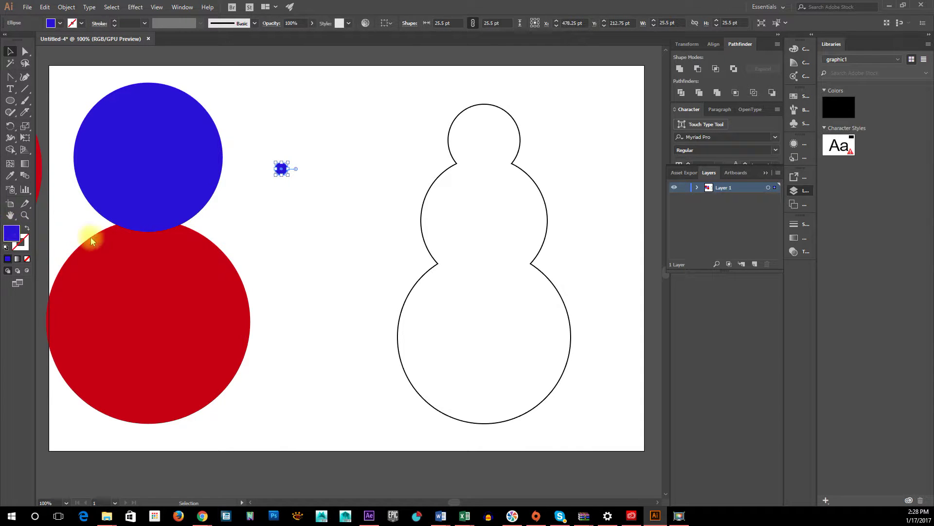
Set the fill colour to black (000000) with nothing selected
double_click(11, 233)
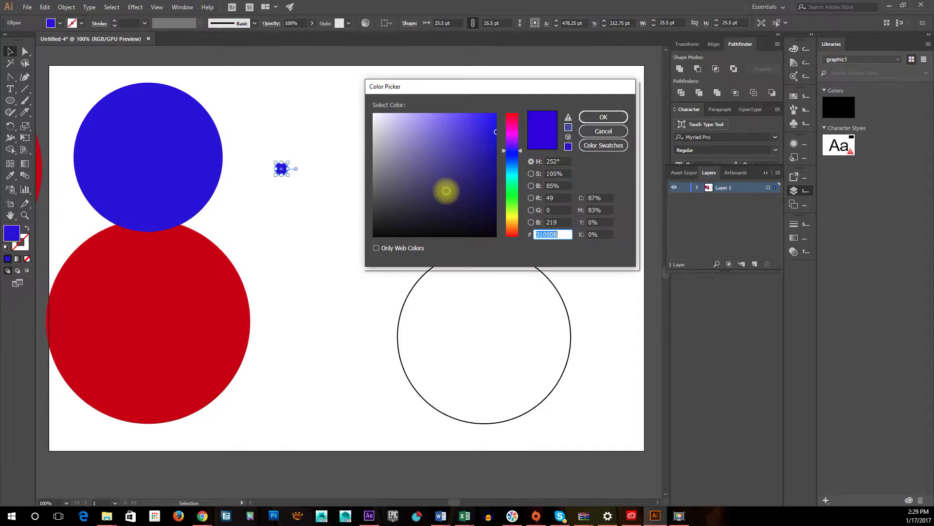
click(615, 116)
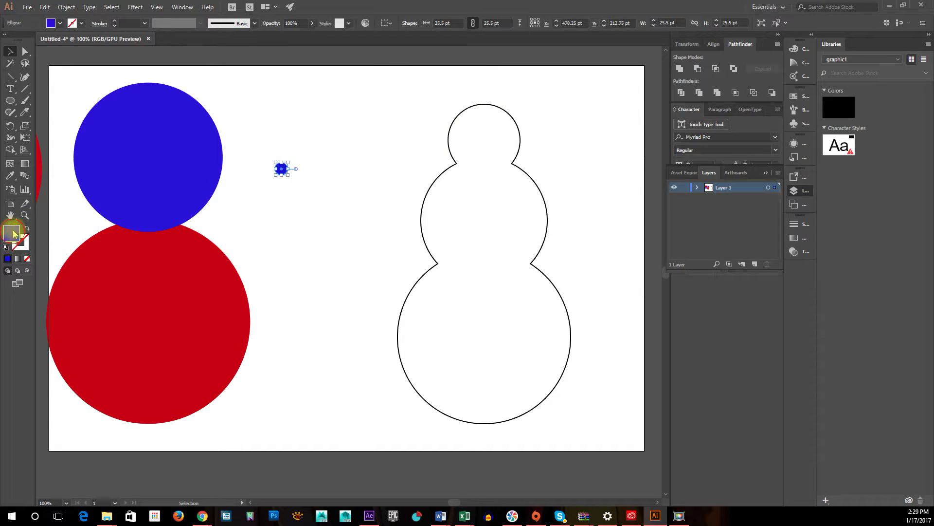
key(ctrl+shift+a)
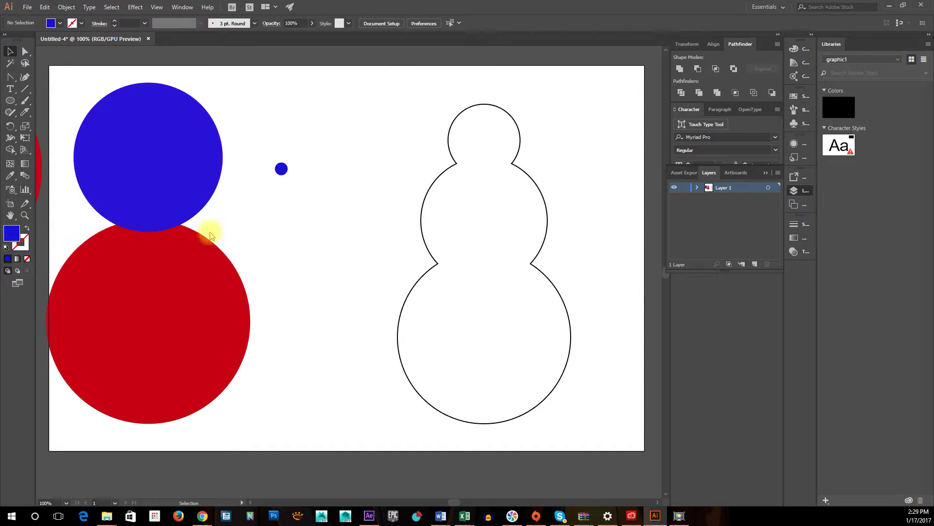
double_click(14, 237)
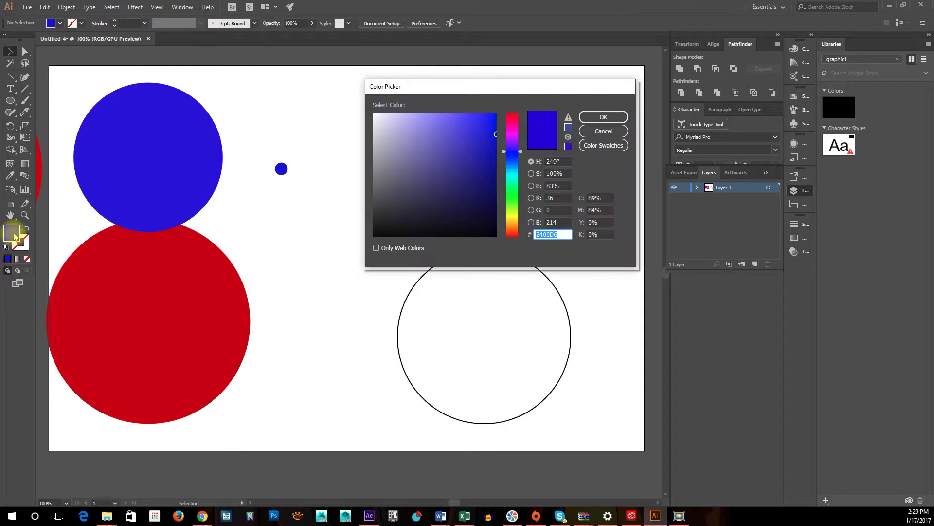
drag(451, 203, 499, 242)
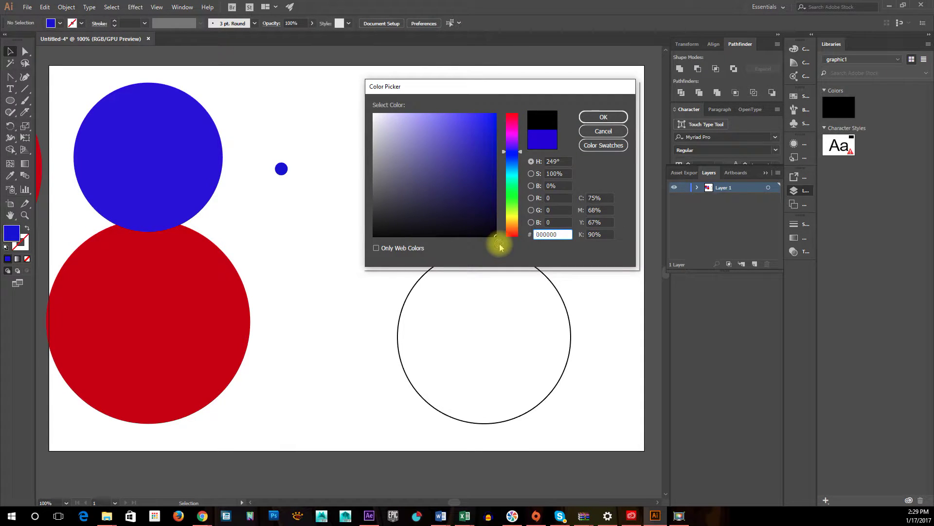
click(603, 117)
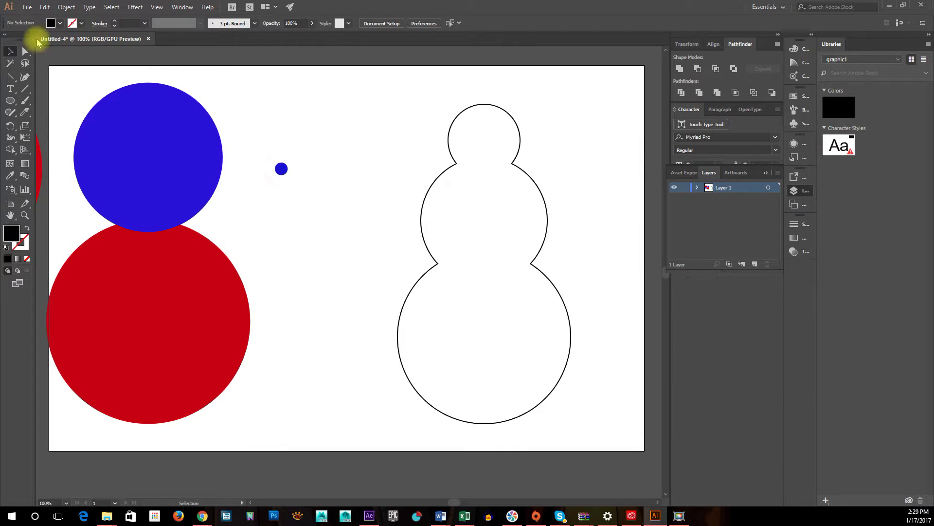
Give the small blue circle beside the snowman a black (000000) fill
click(281, 170)
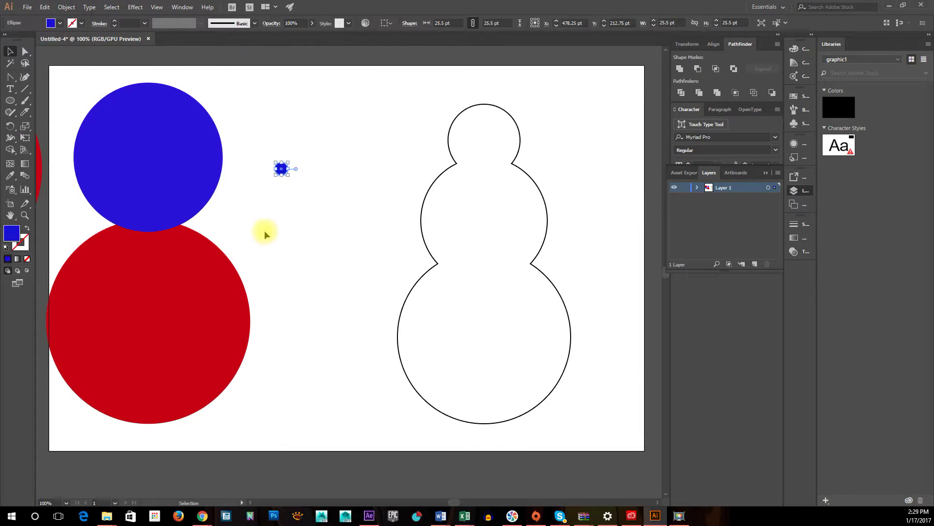
double_click(13, 235)
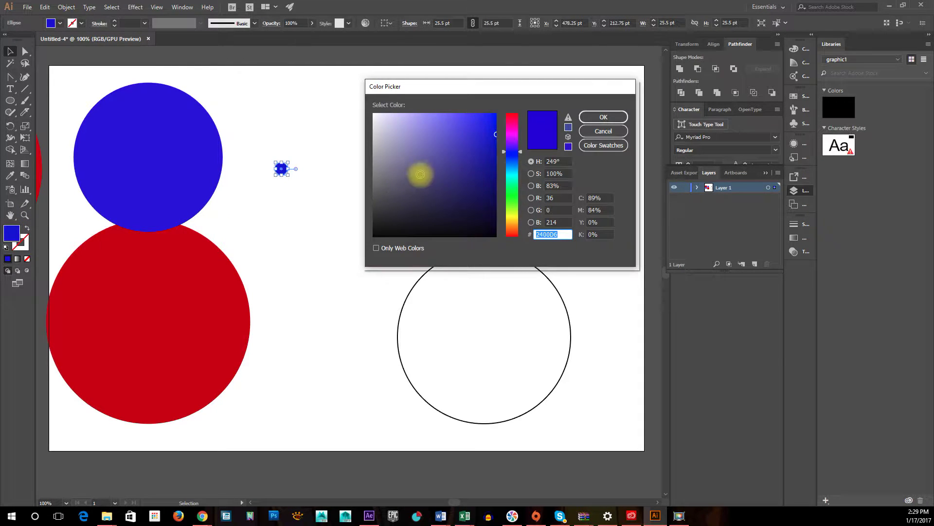
drag(417, 178, 503, 249)
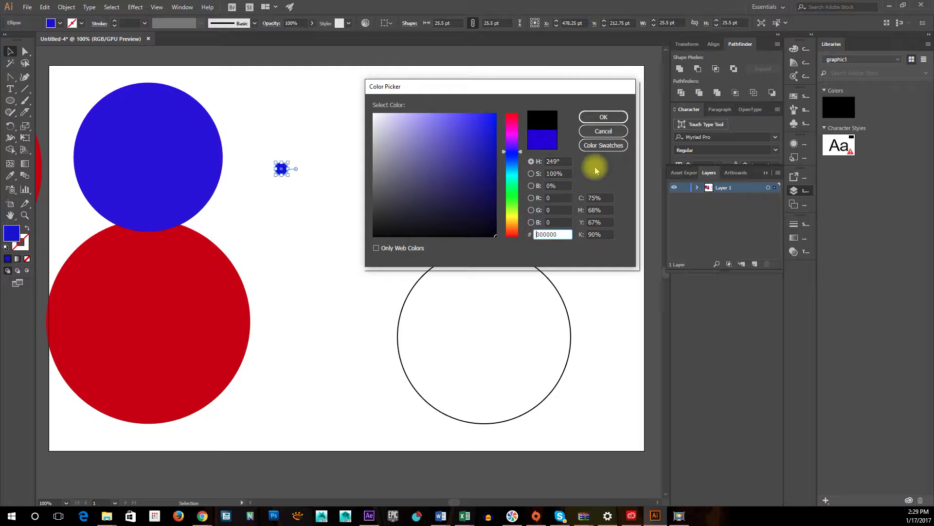
click(601, 118)
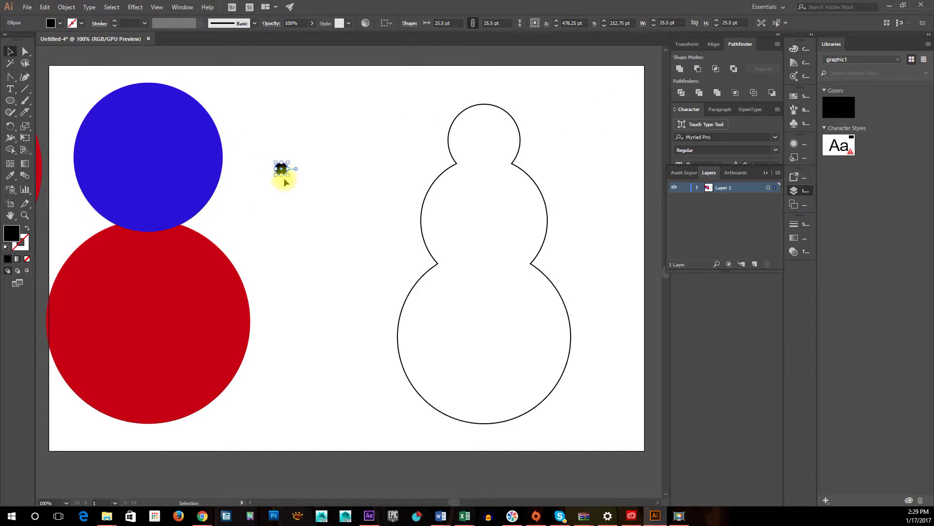
Place the small black circle high on the snowman's middle section and add two copies below it as a column of three buttons
drag(283, 171, 486, 191)
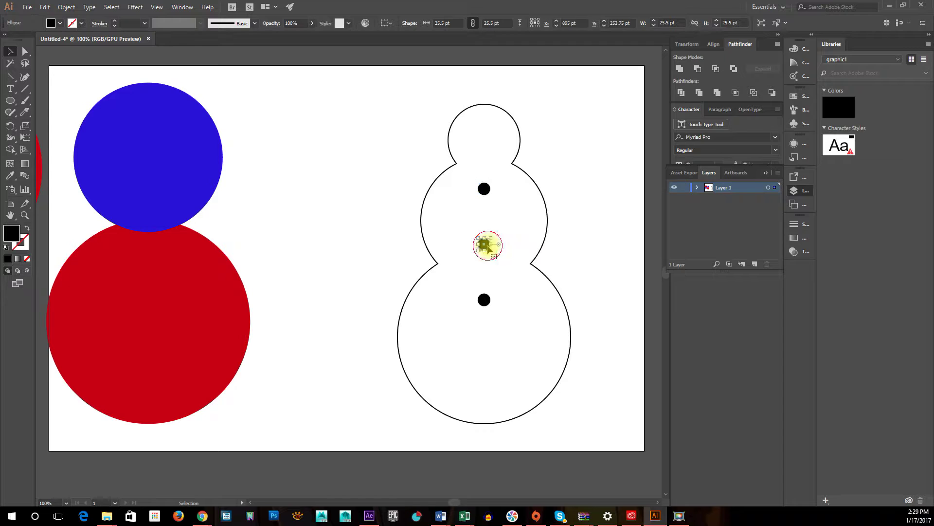
drag(485, 246, 485, 226)
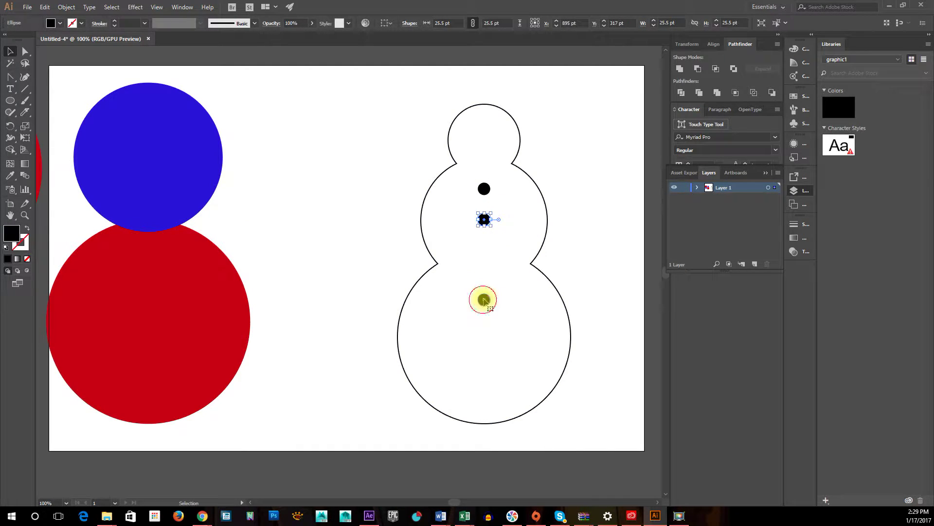
drag(483, 300, 484, 244)
click(591, 195)
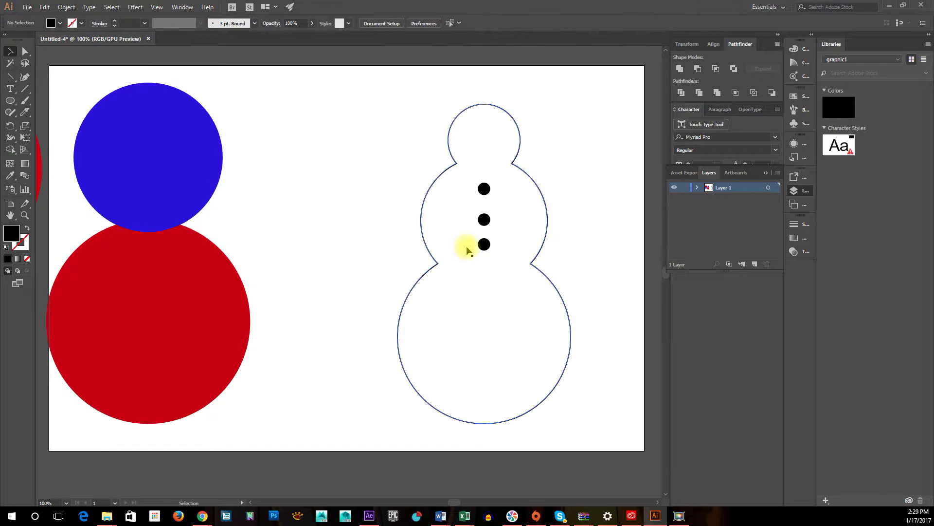
Distribute the three black buttons evenly by their vertical centres
click(485, 245)
shift+click(485, 219)
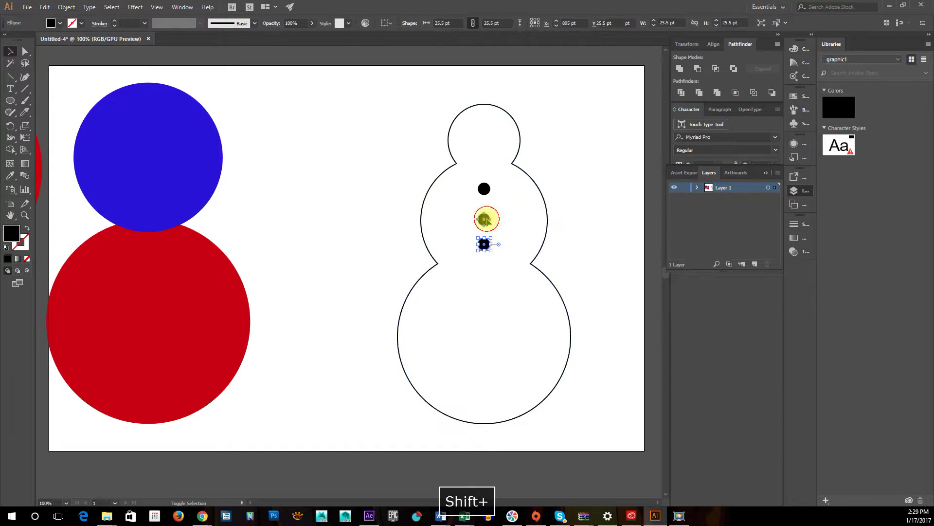
shift+click(484, 190)
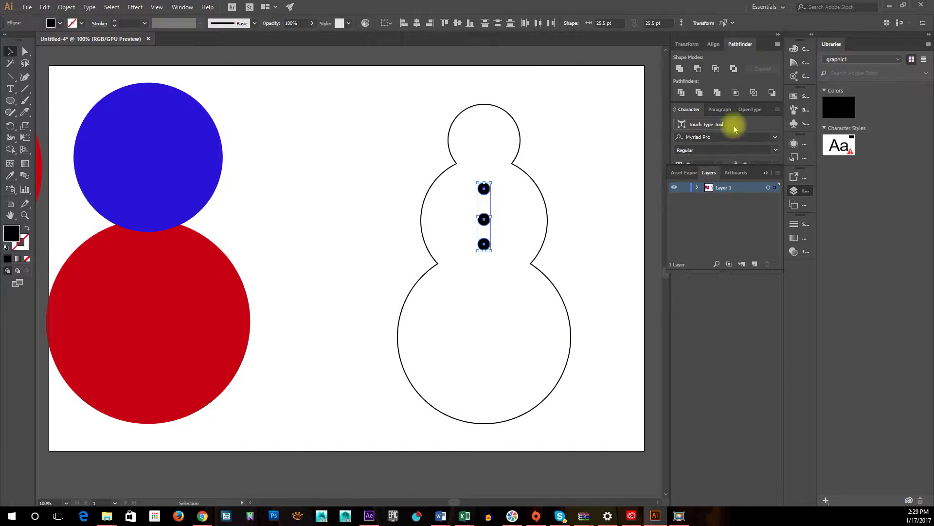
click(715, 45)
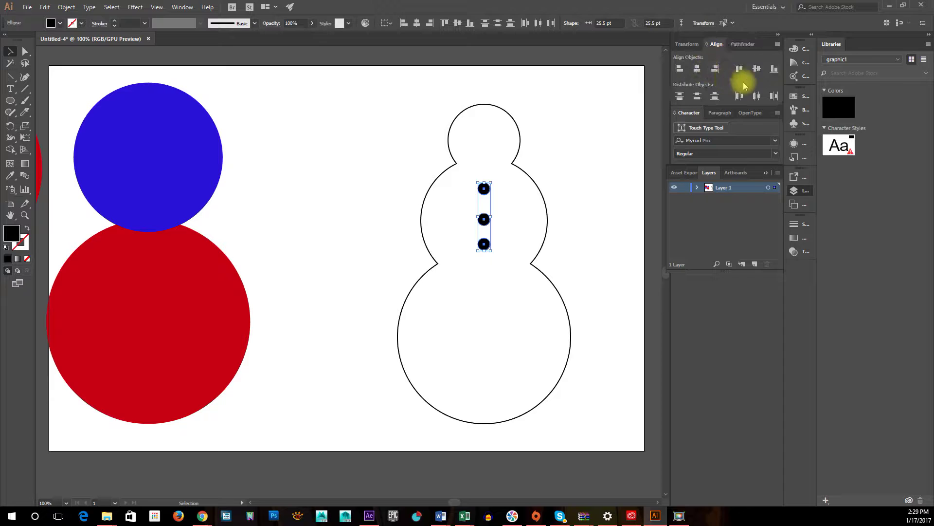
click(697, 99)
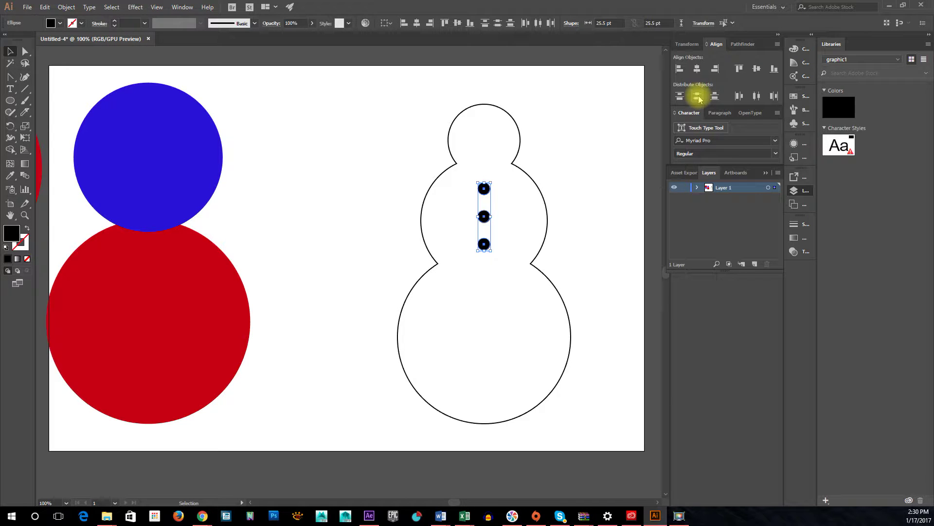
click(574, 188)
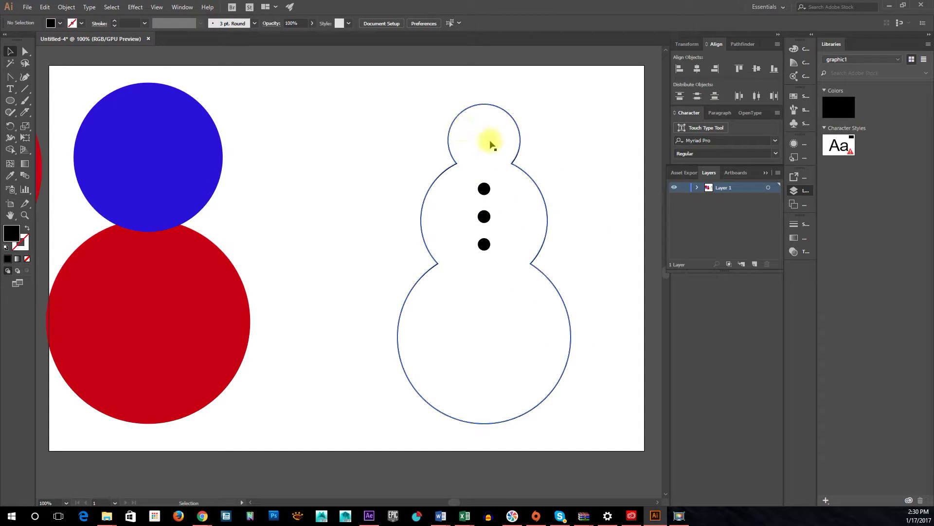
Copy the top button onto the snowman's head, shrink it to about 15.4 pt, and place it and a duplicate side by side as eyes
drag(486, 191, 486, 142)
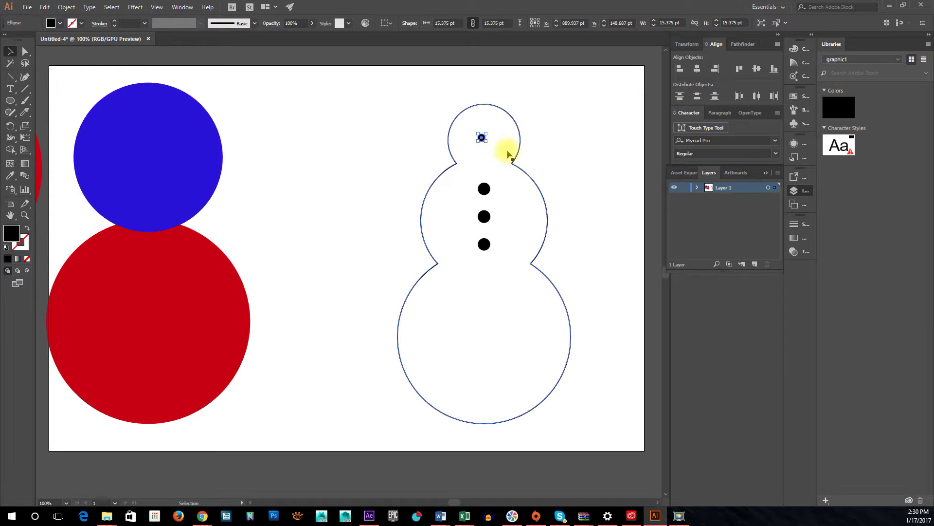
scroll(506, 152, up, 3)
key(space)
drag(526, 114, 510, 181)
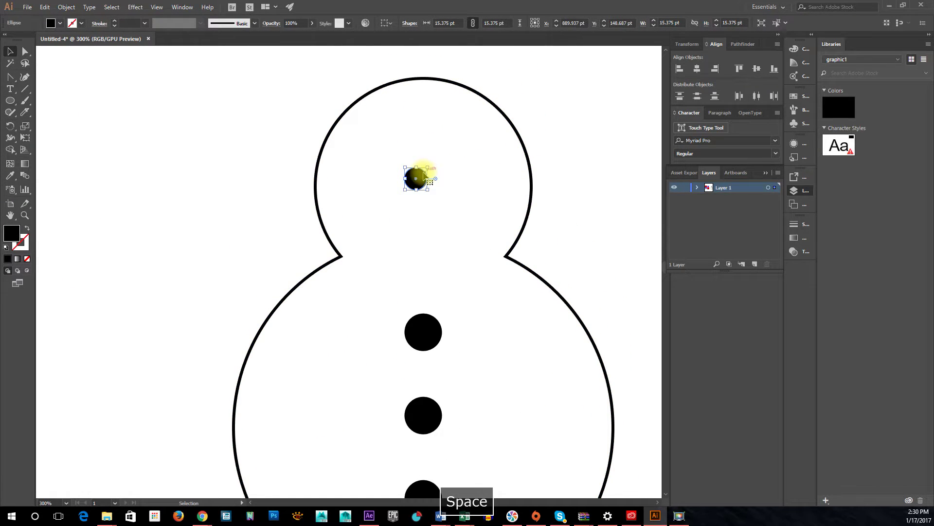
drag(423, 178, 468, 169)
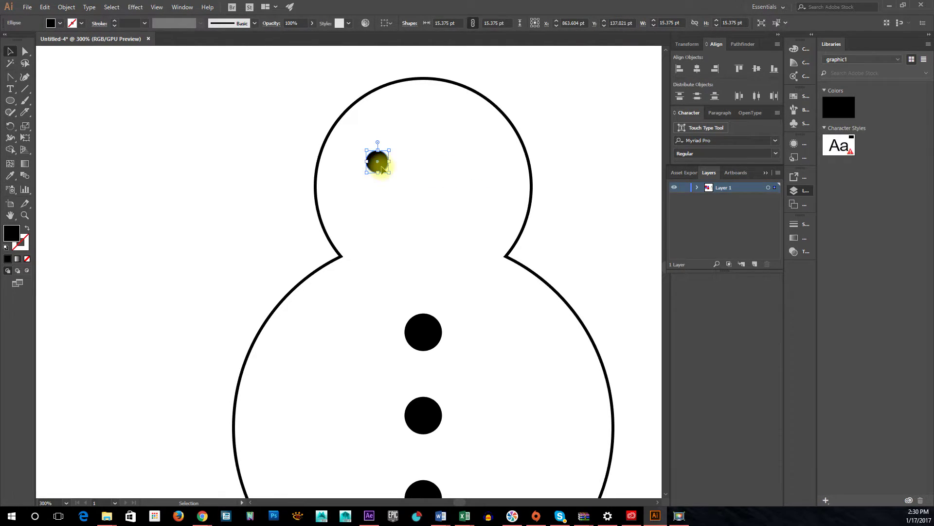
drag(383, 169, 465, 171)
click(539, 254)
Prepare the Pen tool for drawing on the snowman's lower body with a pale grey-blue fill (99B8C1)
scroll(535, 256, down, 2)
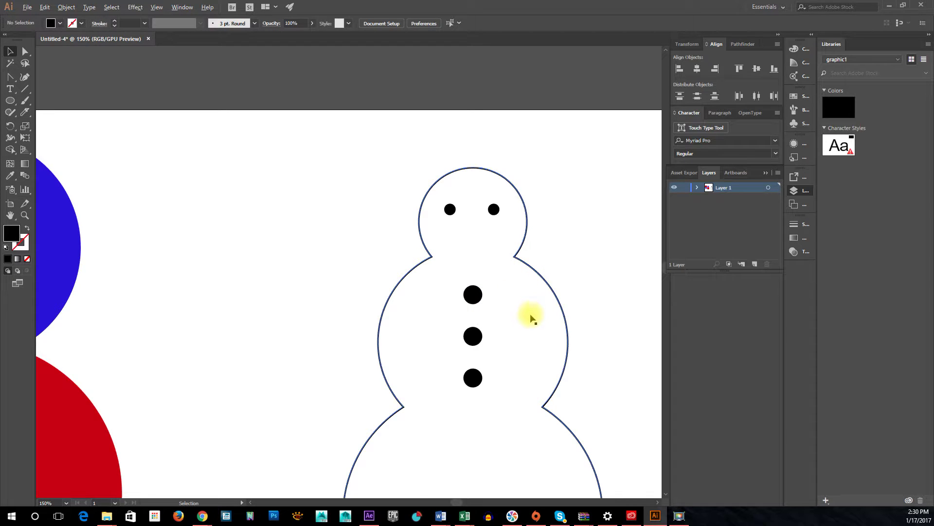
scroll(532, 319, down, 2)
scroll(548, 322, up, 2)
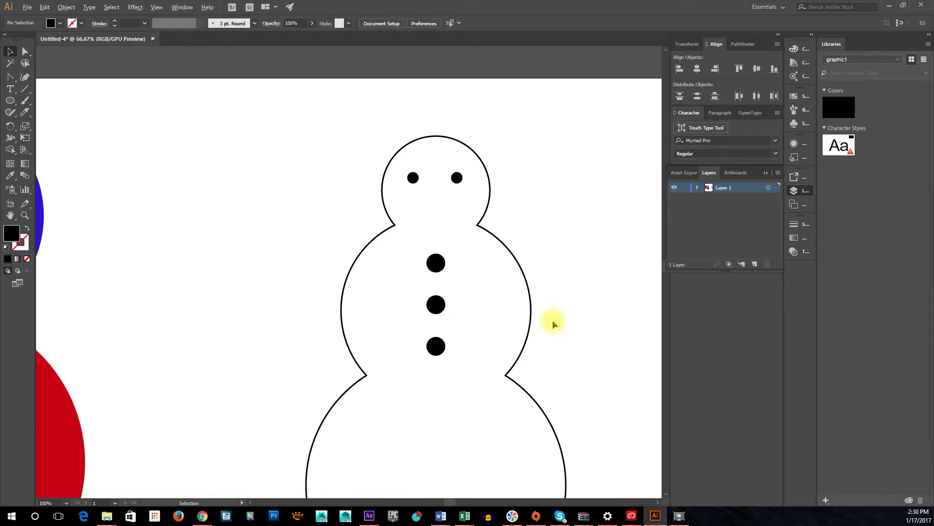
scroll(553, 320, down, 1)
drag(526, 371, 494, 298)
scroll(487, 300, up, 1)
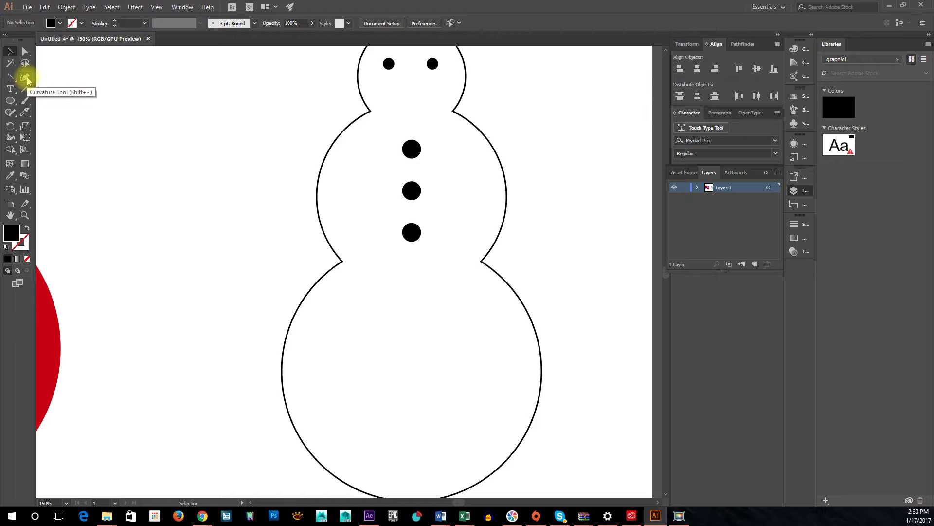
click(10, 76)
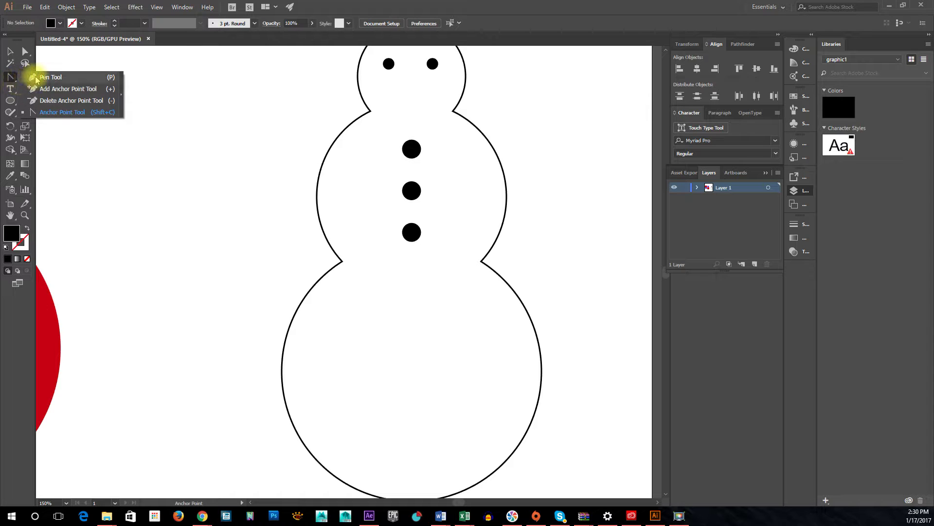
click(37, 79)
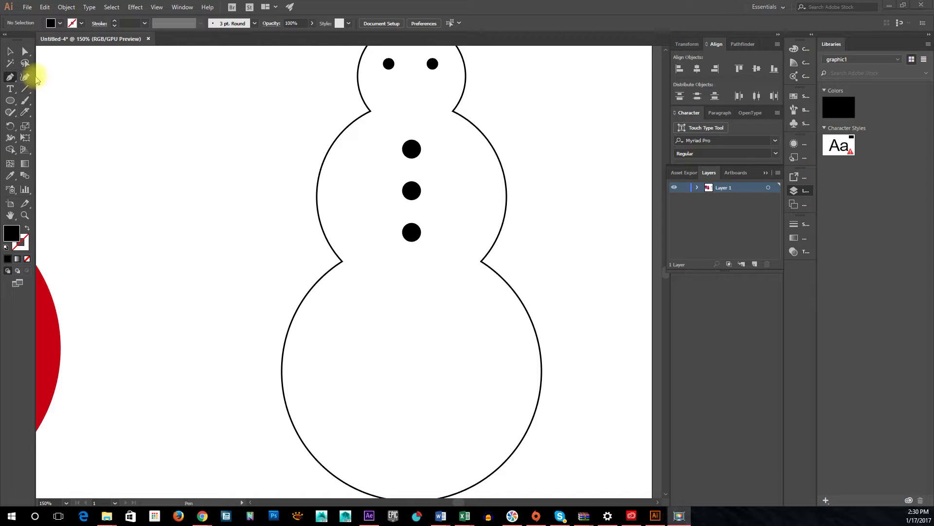
double_click(12, 234)
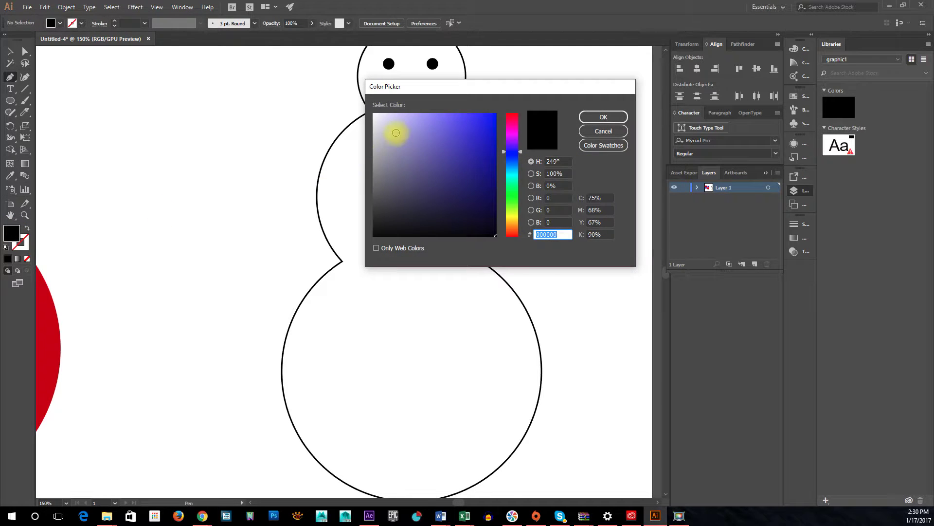
click(391, 128)
drag(383, 130, 384, 159)
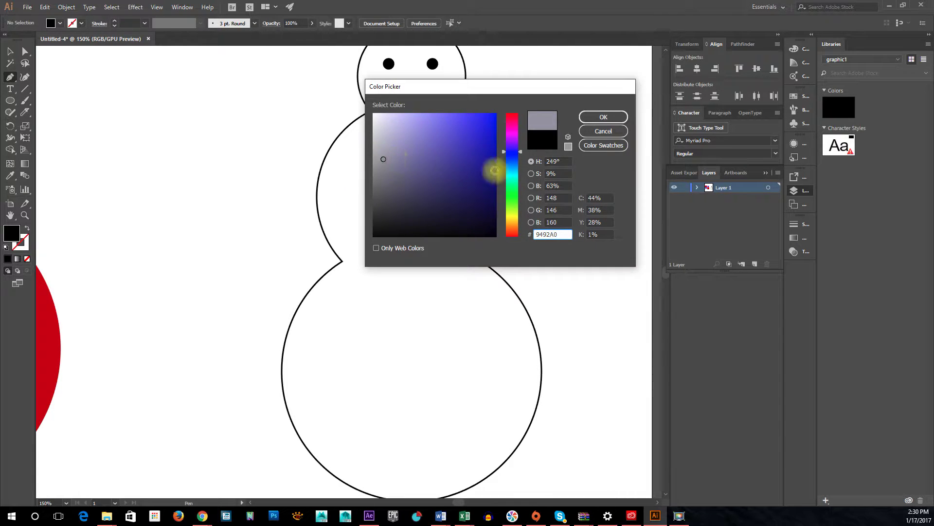
click(513, 164)
drag(515, 166, 513, 170)
drag(407, 138, 399, 143)
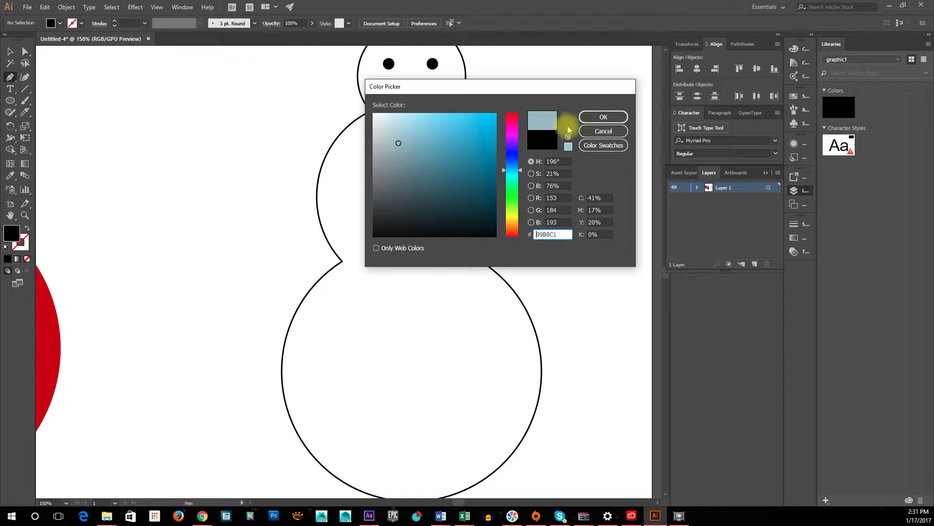
click(609, 119)
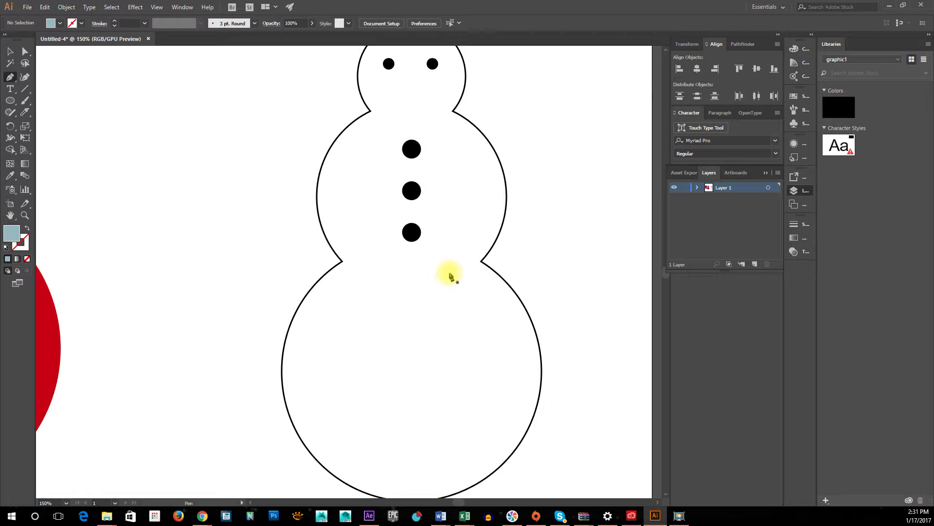
Draw a closed, curved shadow shape with the Pen tool inside the right-hand notch between the snowman's middle and bottom sections
click(449, 273)
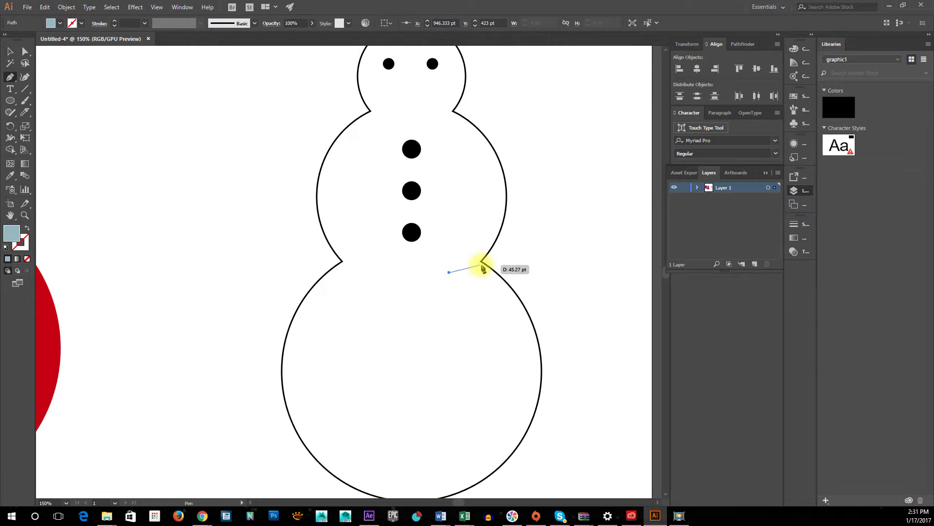
click(481, 262)
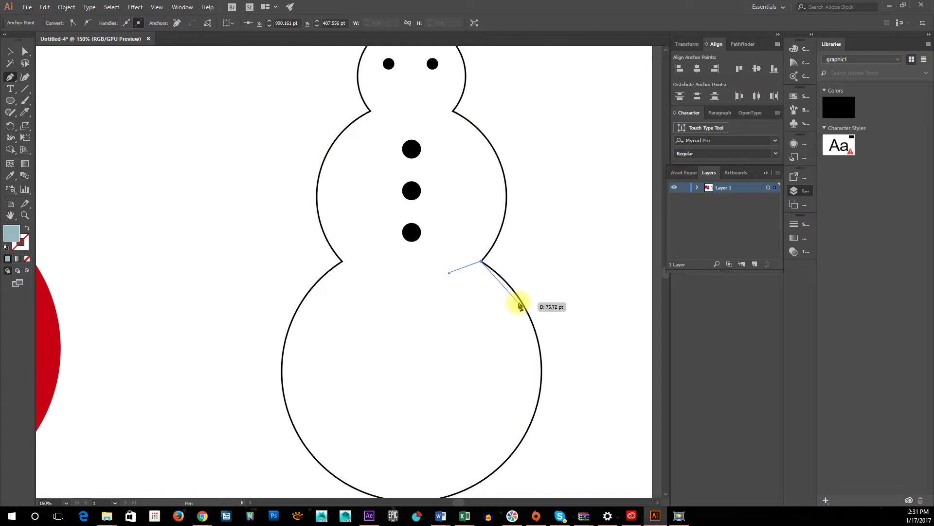
drag(518, 301, 526, 322)
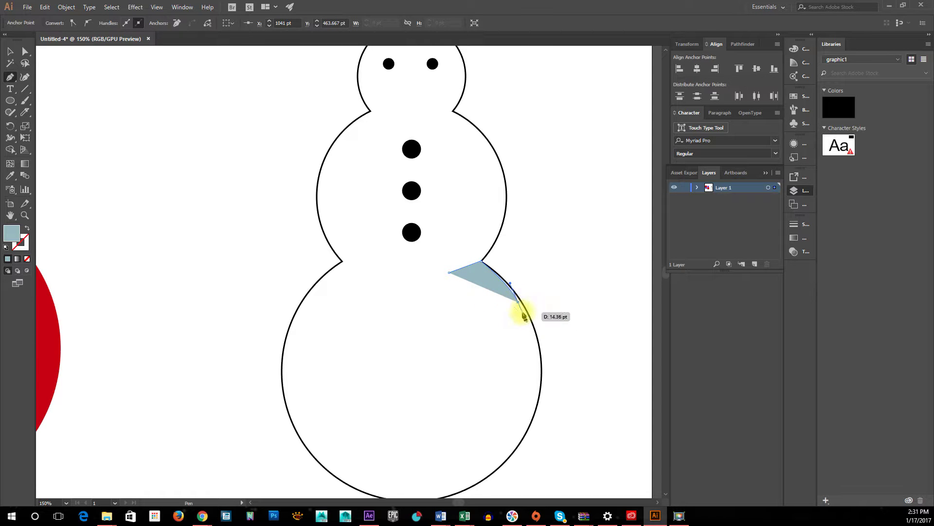
click(490, 282)
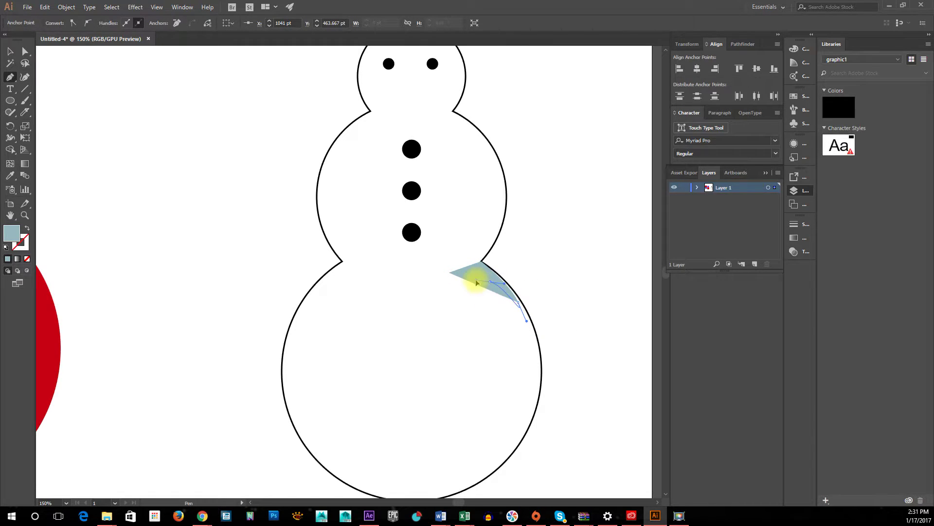
click(449, 273)
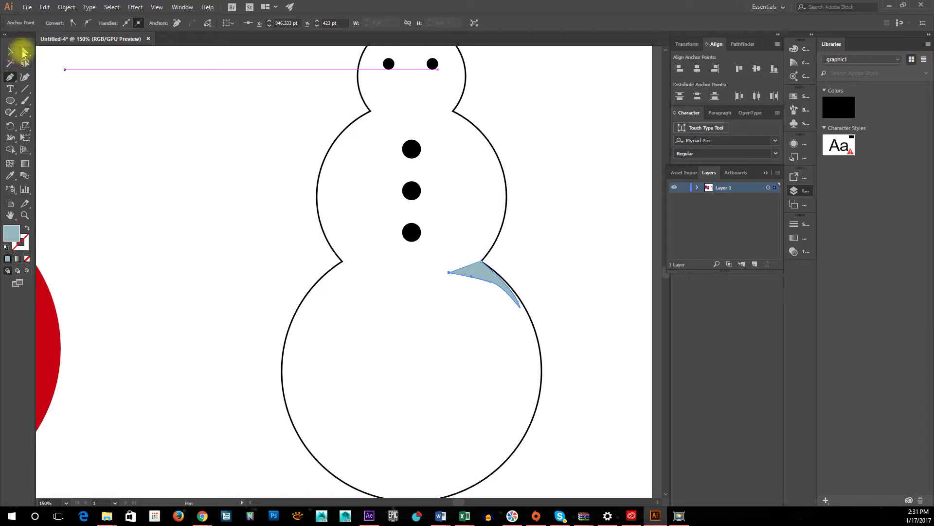
Move the lower tip of the shadow between the middle and bottom sections outward so it meets the snowman's outline
click(25, 52)
click(554, 264)
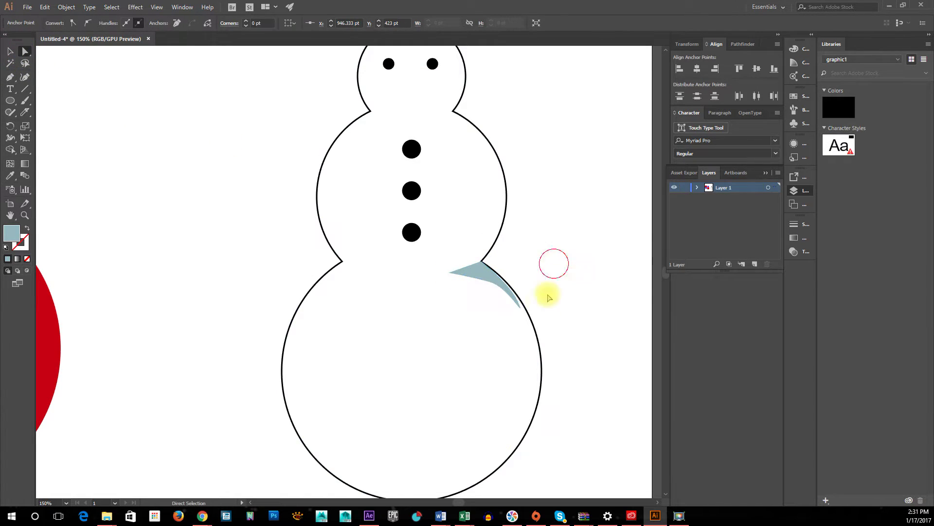
click(519, 303)
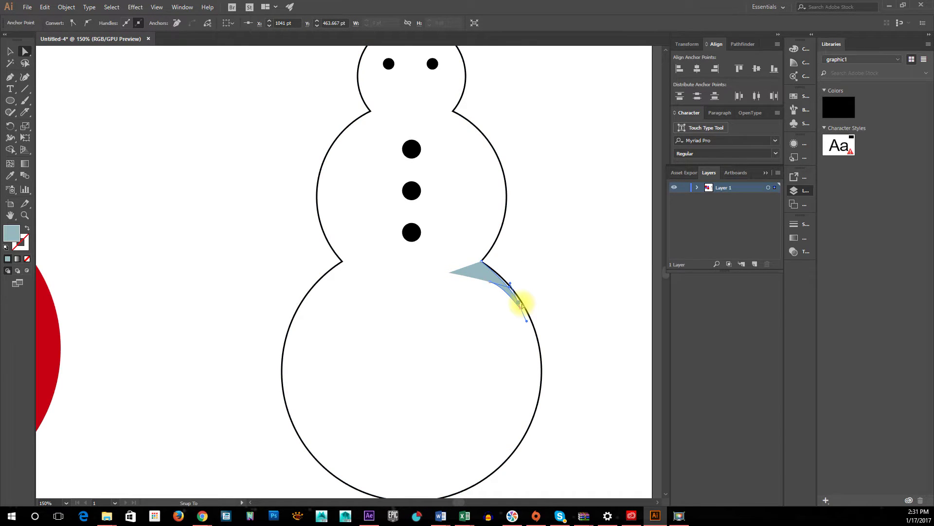
click(582, 303)
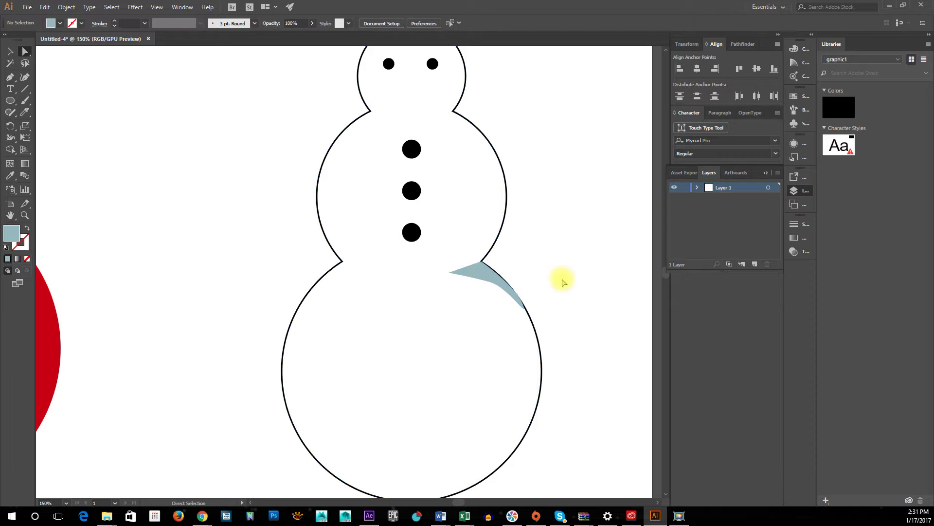
Duplicate the shadow shape into the right-hand notch between the snowman's head and middle section
scroll(563, 282, down, 1)
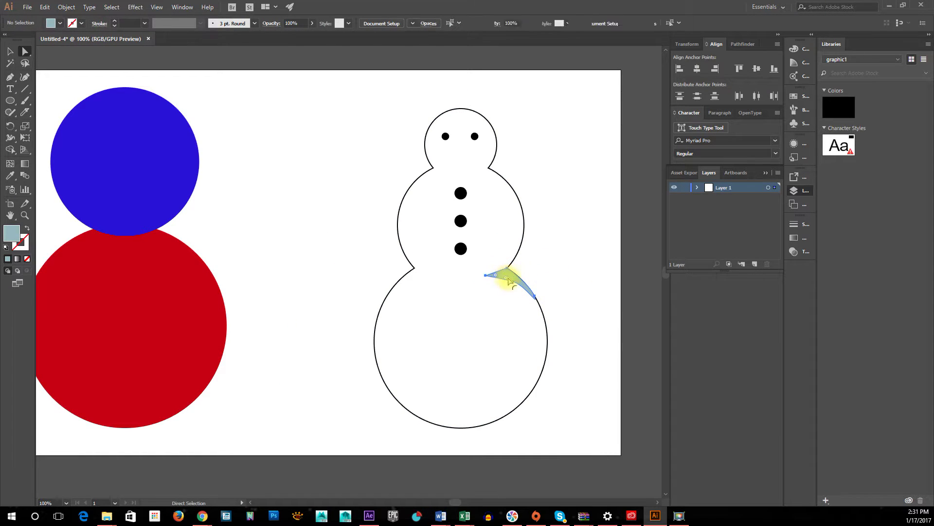
click(509, 275)
drag(508, 277, 492, 177)
scroll(496, 184, up, 4)
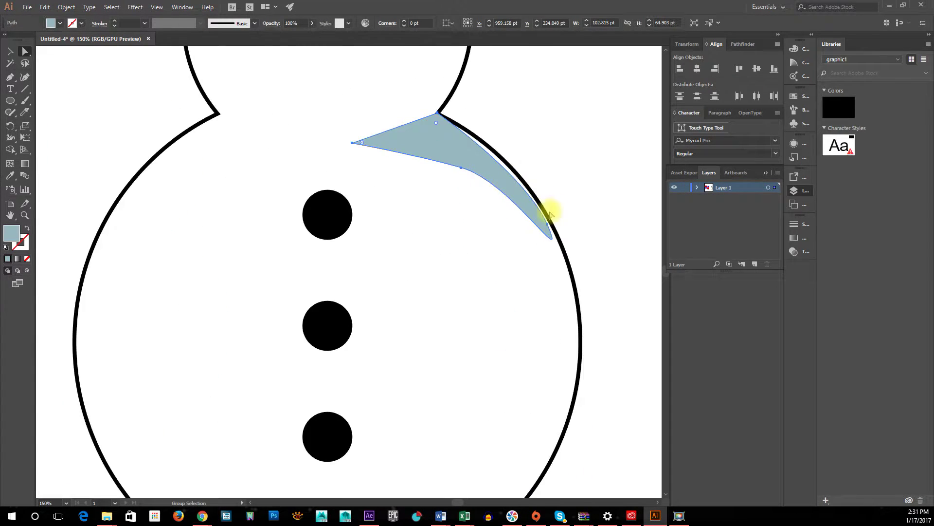
Bend the neck shadow's outer edge outward so it follows the outline of the snowman's middle section
drag(503, 167, 503, 168)
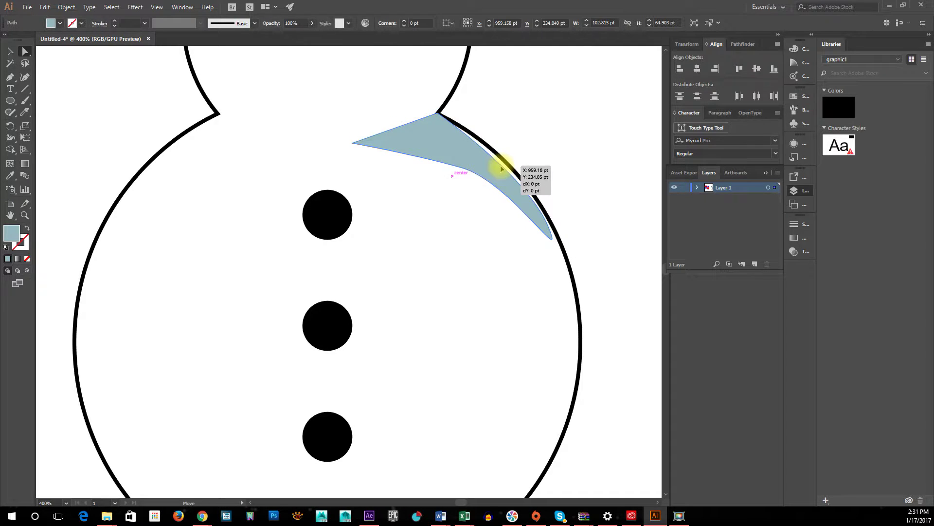
click(529, 150)
click(508, 168)
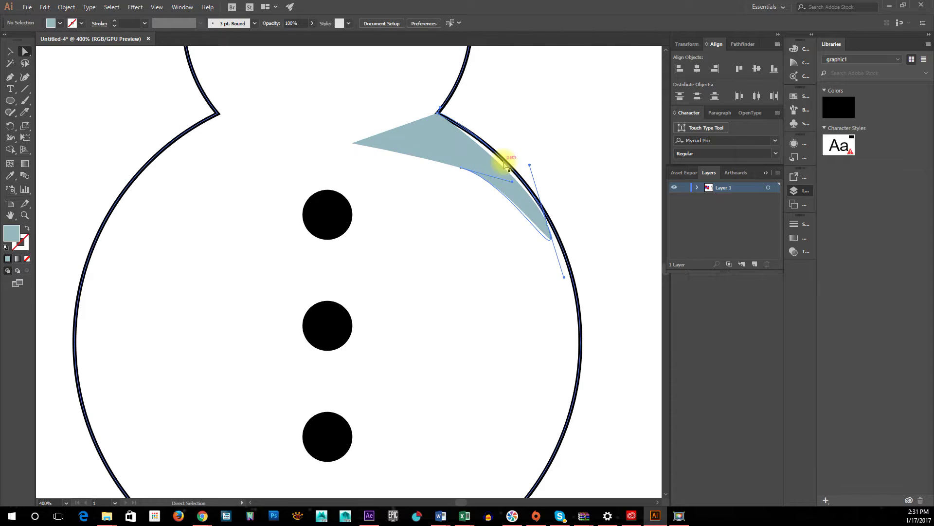
click(508, 168)
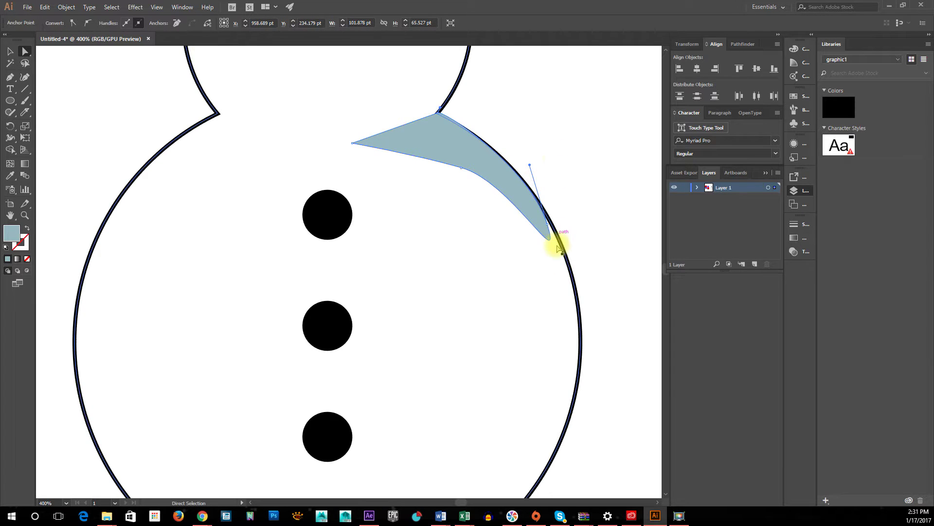
With the Anchor Point tool, reshape the neck shadow's rounded lower end into a narrow point lying on the body outline
click(12, 78)
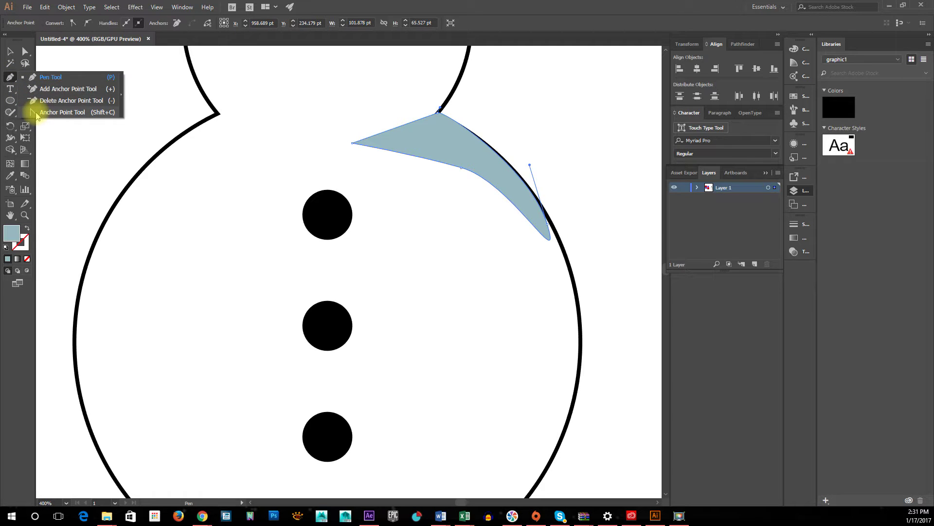
click(37, 113)
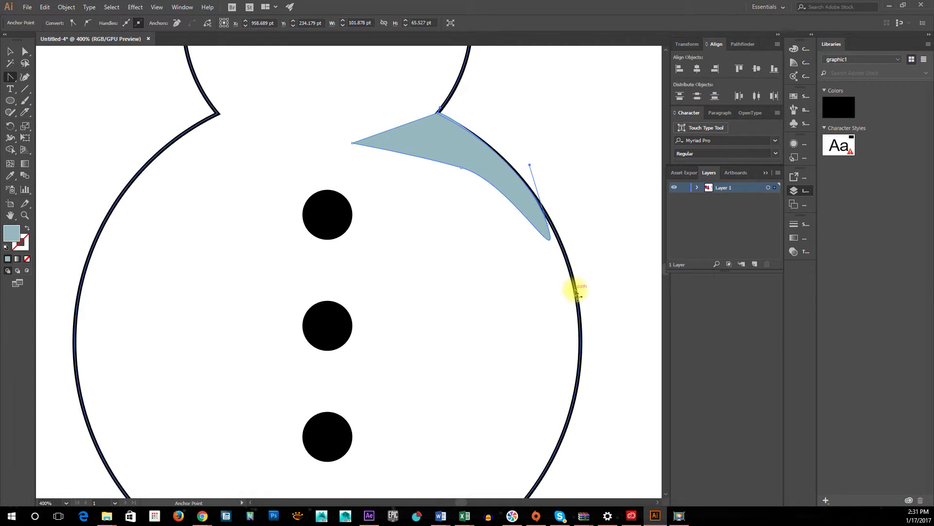
ctrl+click(549, 226)
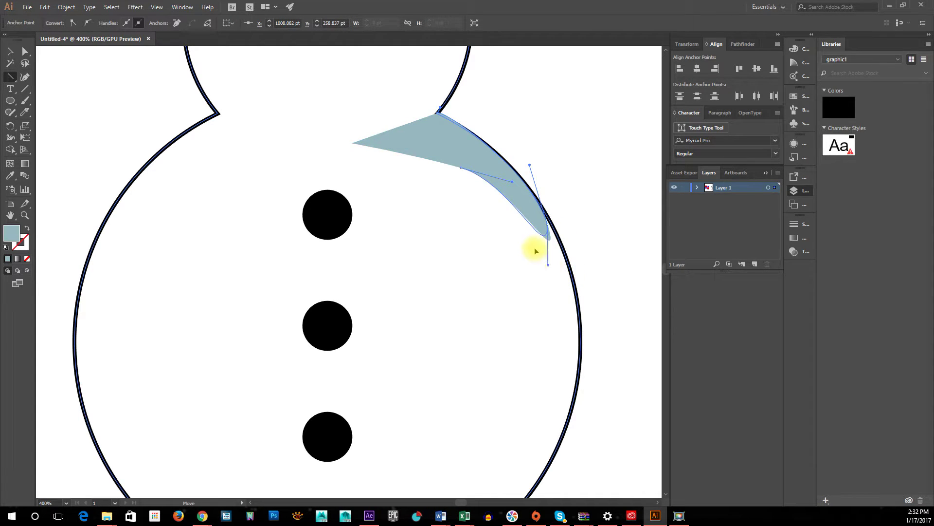
drag(548, 264, 521, 186)
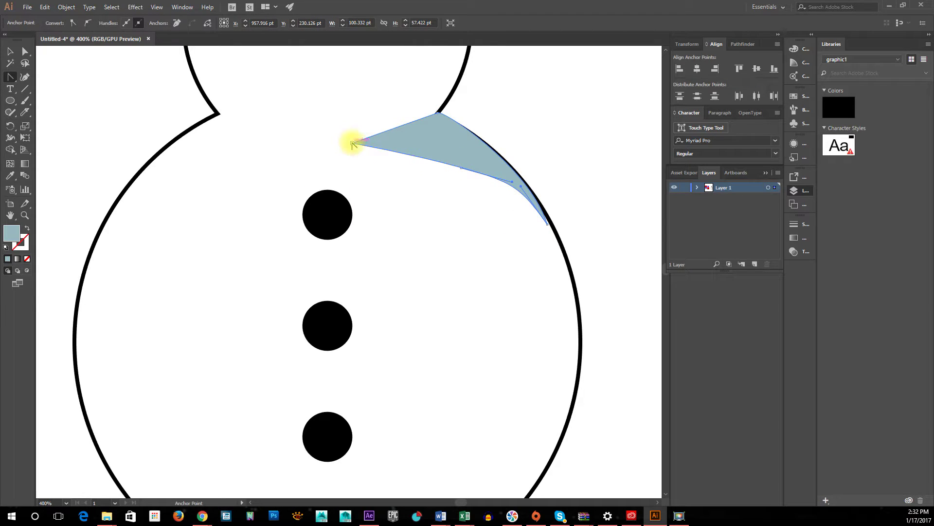
Shorten the neck shadow's inner end toward the notch and raise and flatten the curve of its lower edge
drag(353, 144, 401, 129)
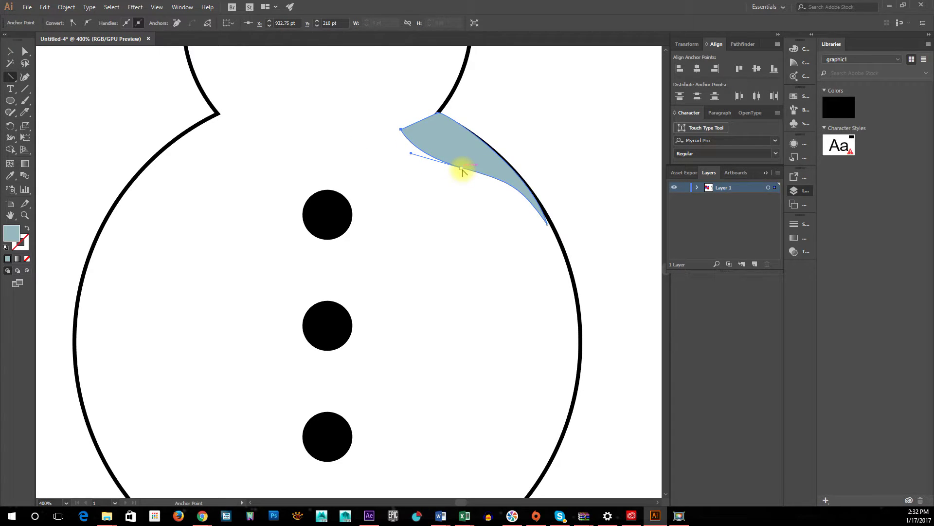
drag(462, 170, 472, 163)
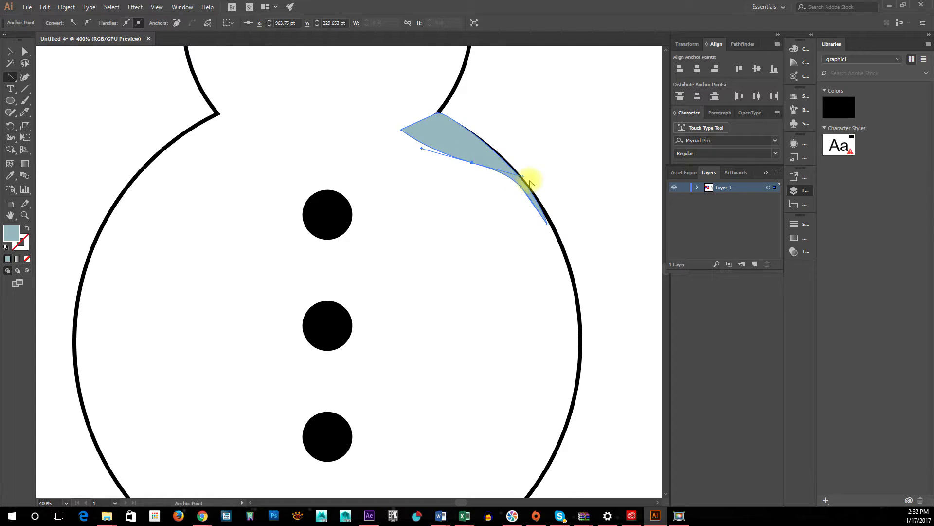
drag(524, 177, 526, 189)
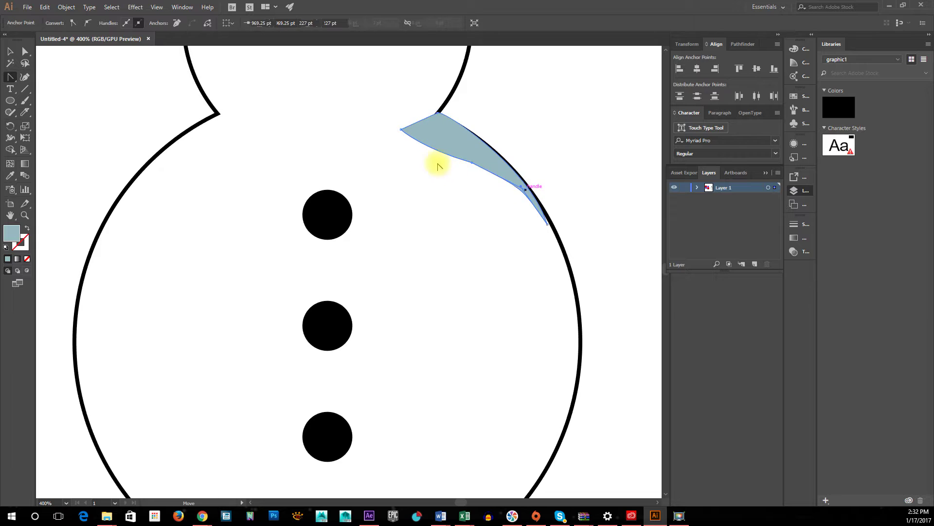
Move the neck shadow's inner tip closer to the notch and adjust its handles, keeping the short upper edge nearly straight
ctrl+click(402, 130)
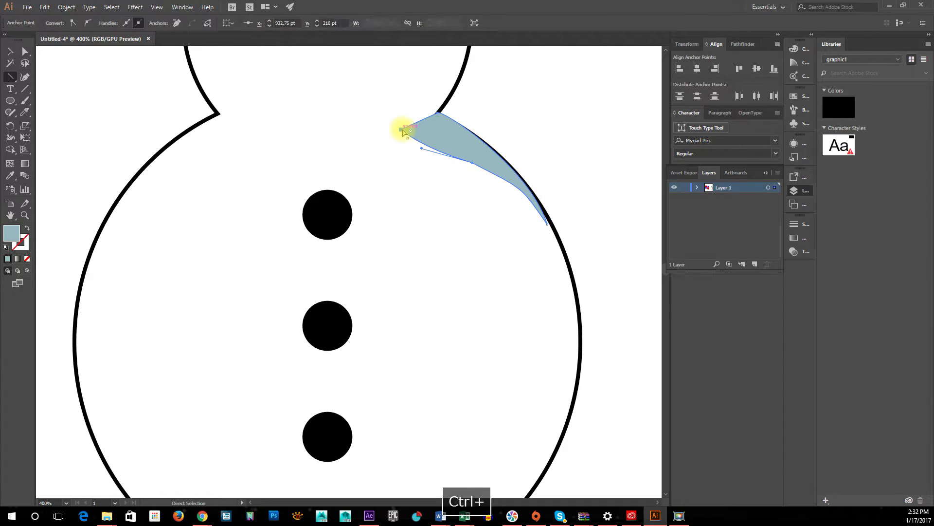
drag(402, 130, 416, 110)
drag(408, 154, 435, 140)
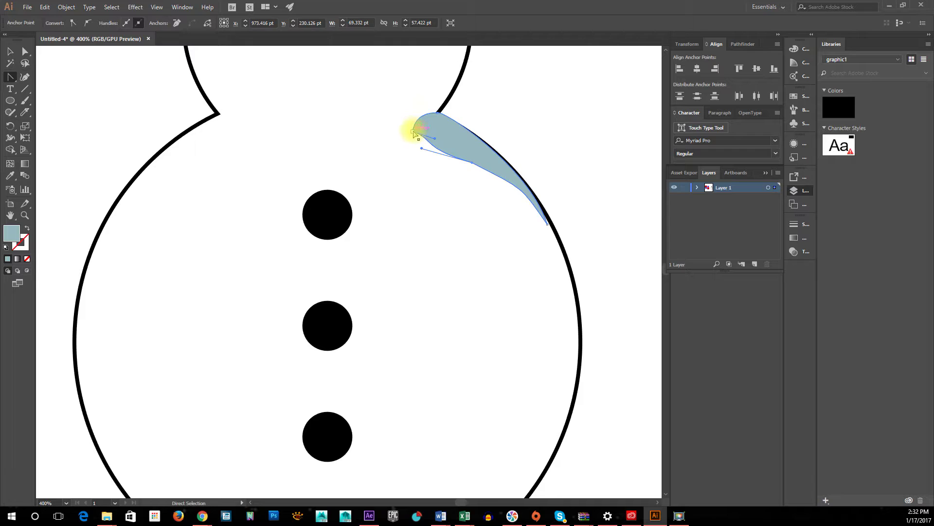
drag(416, 110, 437, 116)
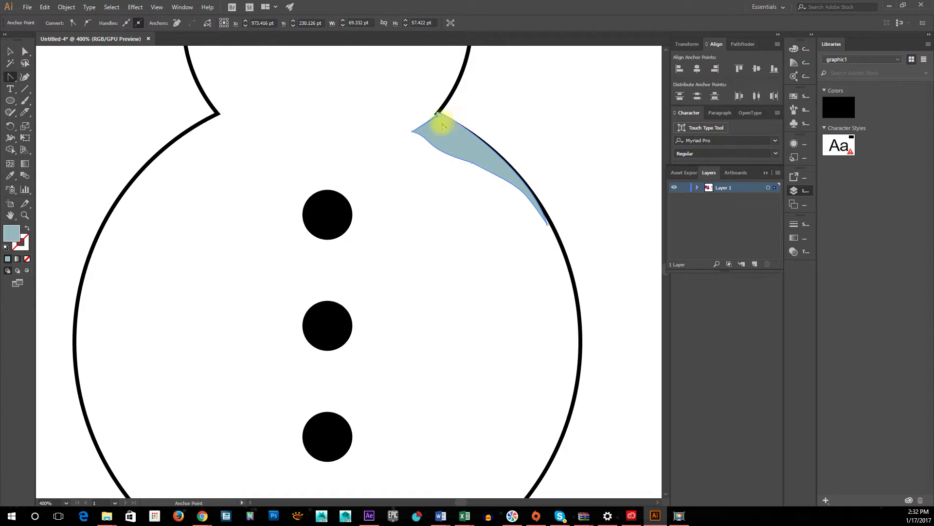
Smooth the neck shadow's lower edge into one thin, even curve by adjusting its middle anchor and handles, and deselect it
ctrl+click(469, 165)
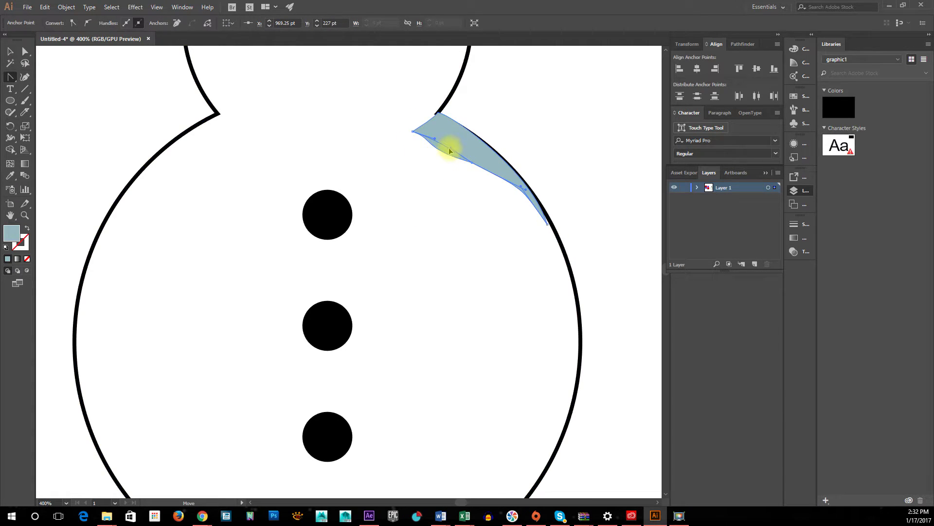
drag(449, 148, 449, 148)
ctrl+click(473, 165)
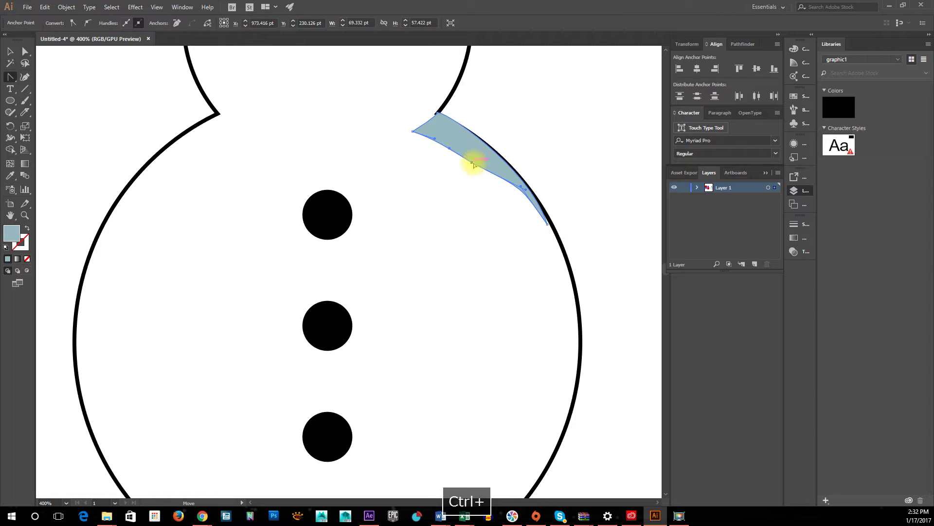
drag(472, 163, 475, 157)
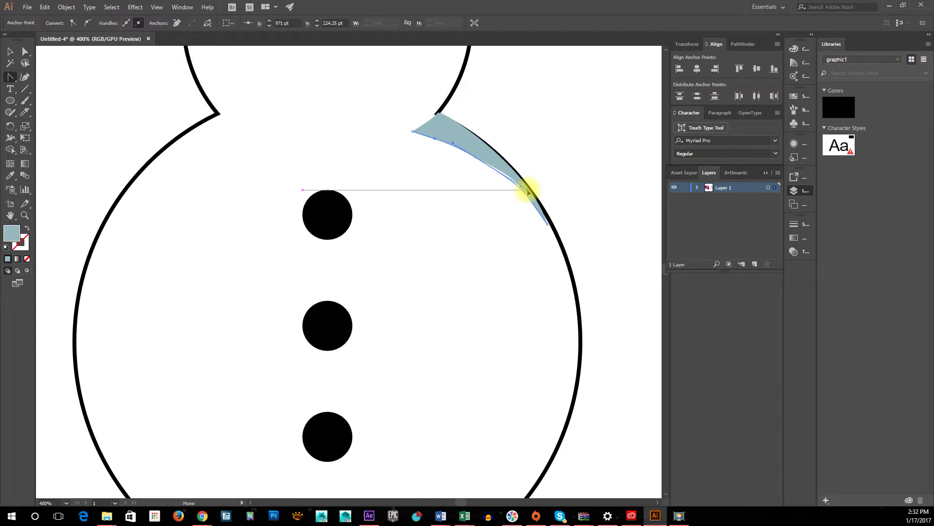
drag(527, 191, 529, 193)
scroll(461, 182, down, 5)
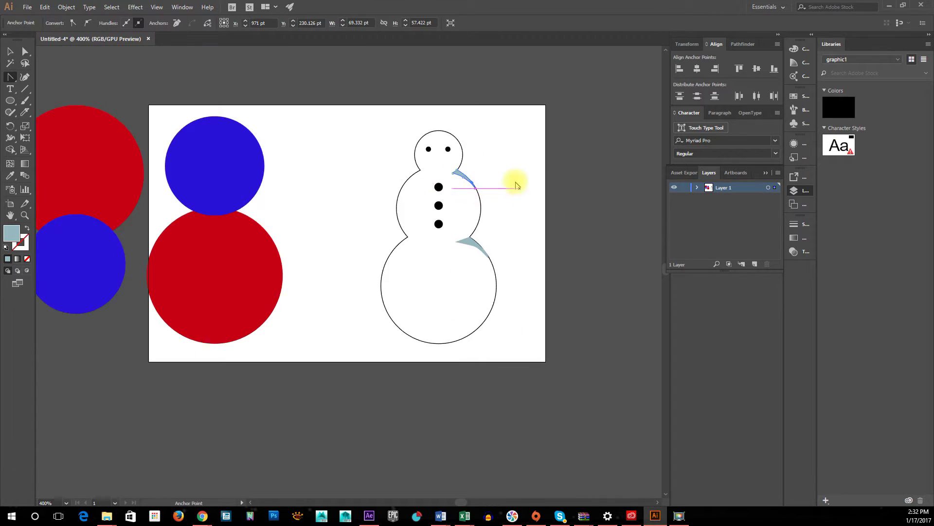
click(11, 51)
click(453, 214)
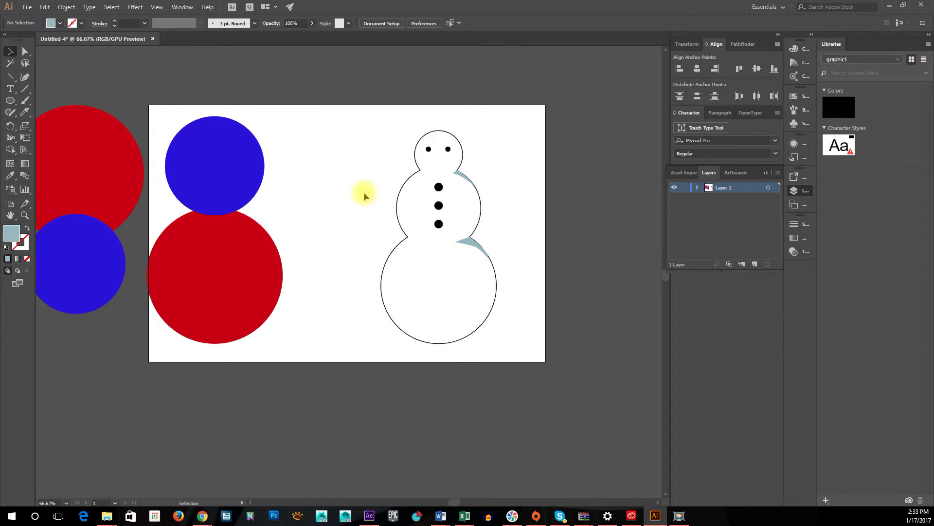
Copy the blue circle to the snowman's base and flatten it into an ellipse about 323 pt wide and 104 pt high
scroll(454, 202, up, 1)
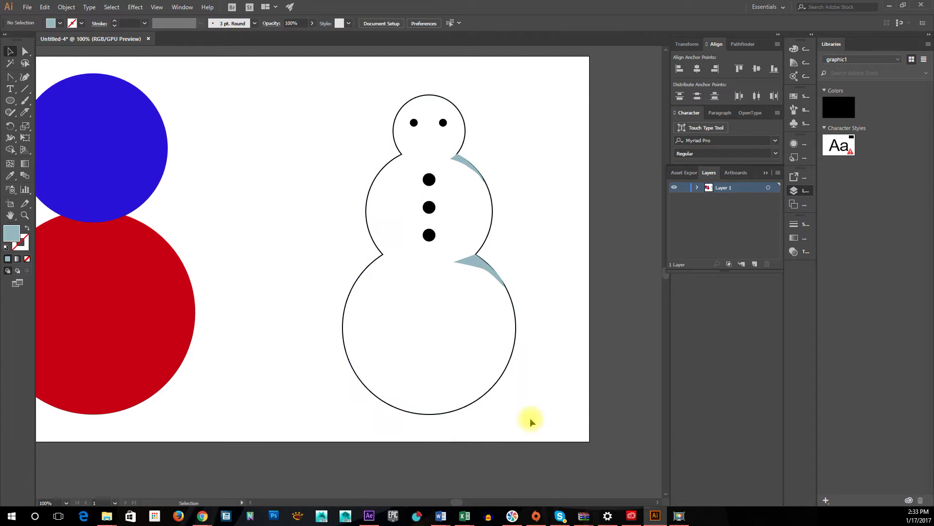
click(89, 116)
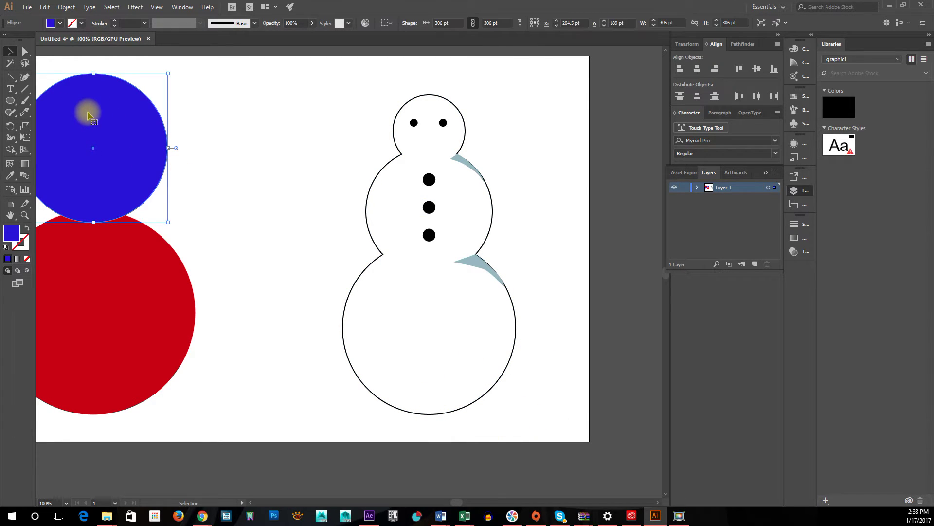
drag(89, 116, 453, 394)
drag(529, 419, 537, 419)
drag(465, 414, 470, 392)
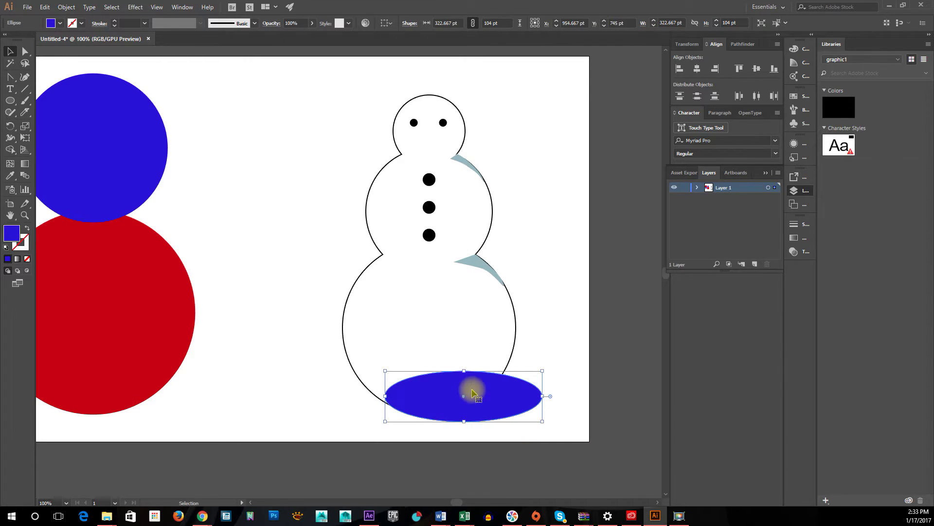
Fill the base ellipse with the grey-blue sampled from the body shadow using the Eyedropper
click(11, 178)
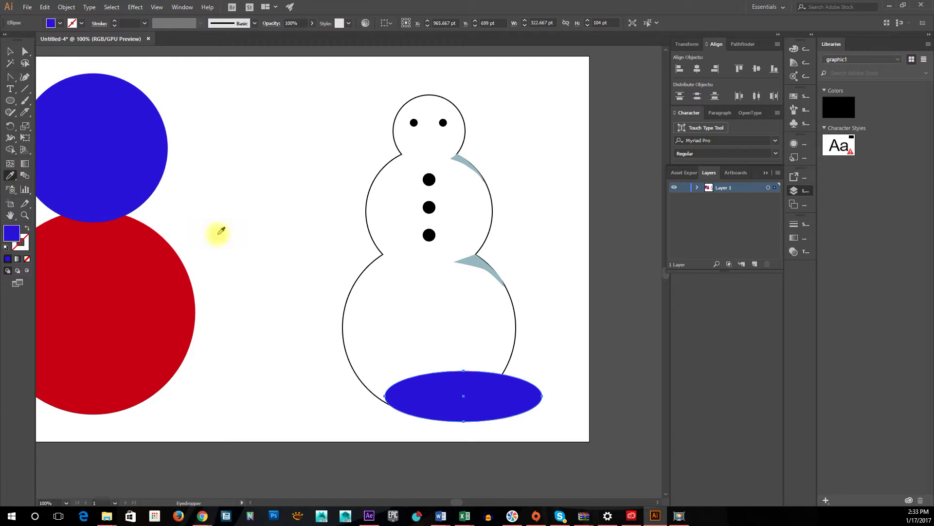
click(477, 256)
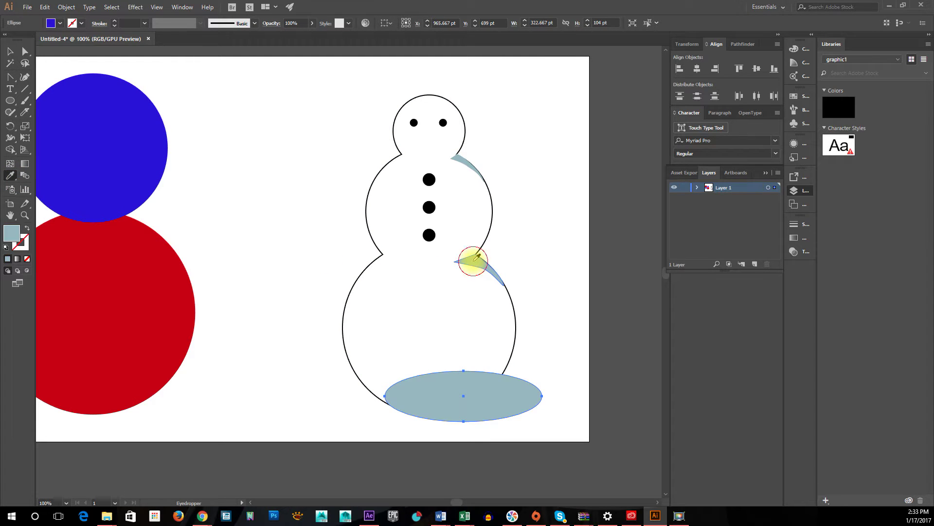
click(8, 52)
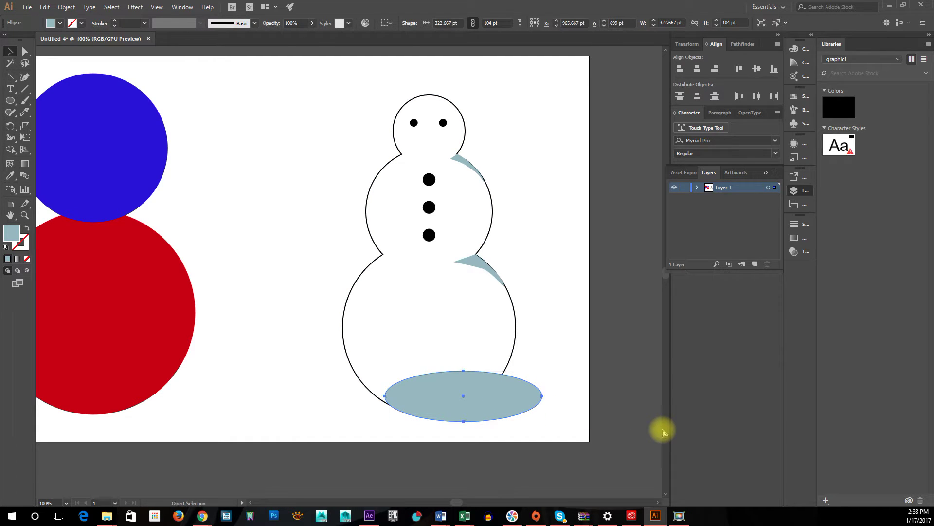
Send the grey-blue ellipse behind the snowman and nudge it up to align with the base as a cast shadow
key(ctrl+bracketleft)
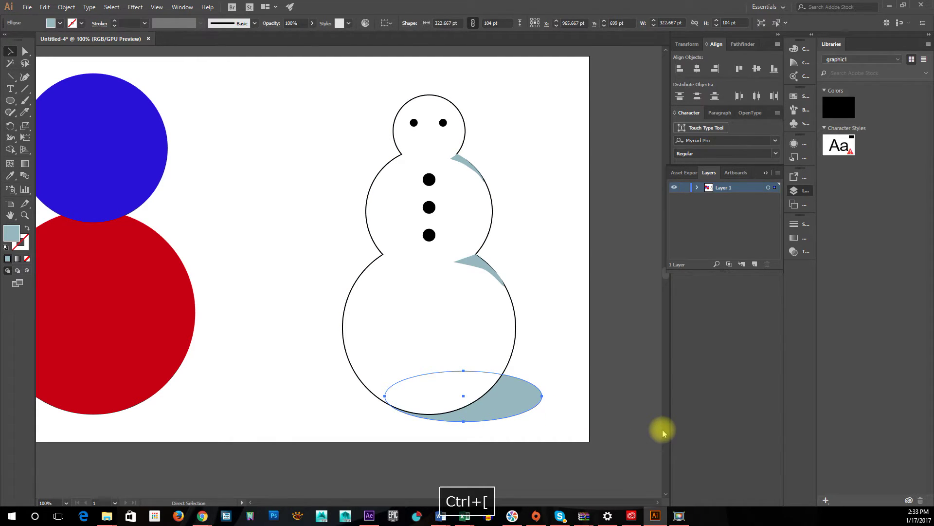
click(575, 364)
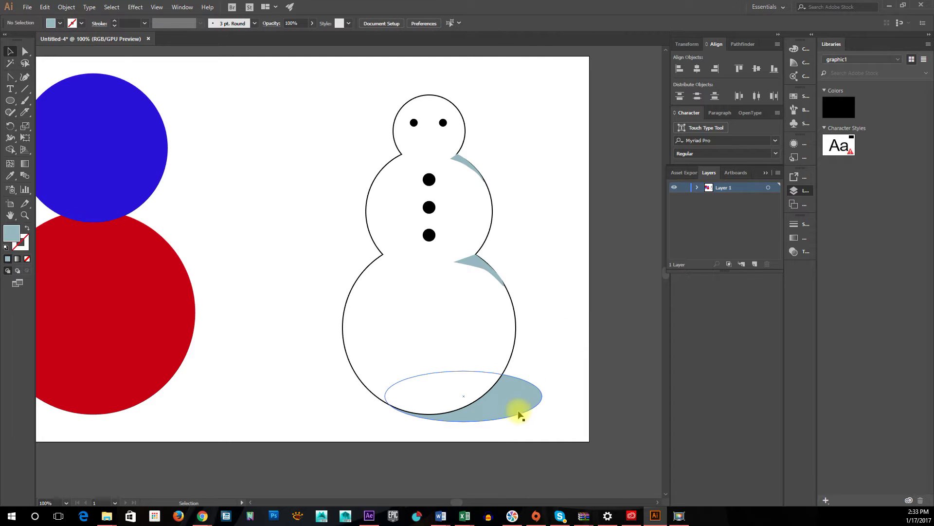
drag(520, 406, 518, 400)
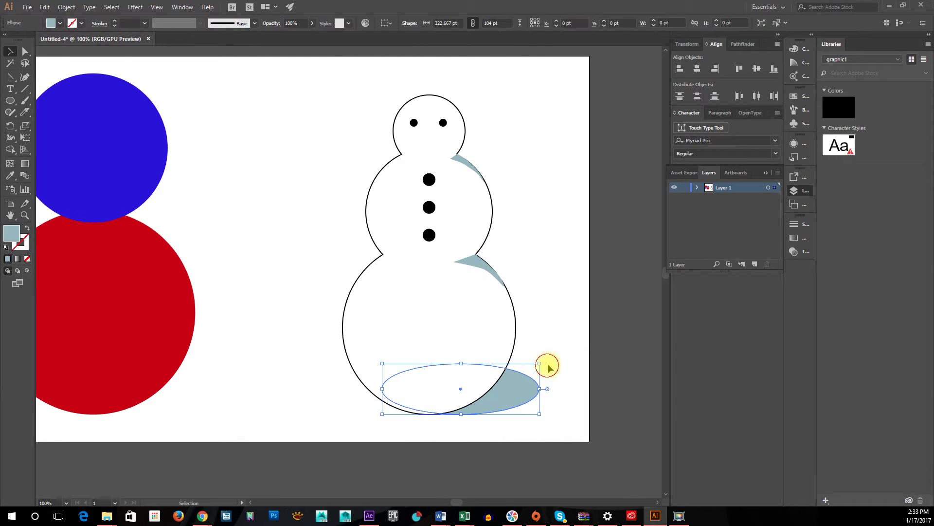
click(547, 365)
Select the whole snowman with its shadows and move it onto a new layer
scroll(517, 379, down, 1)
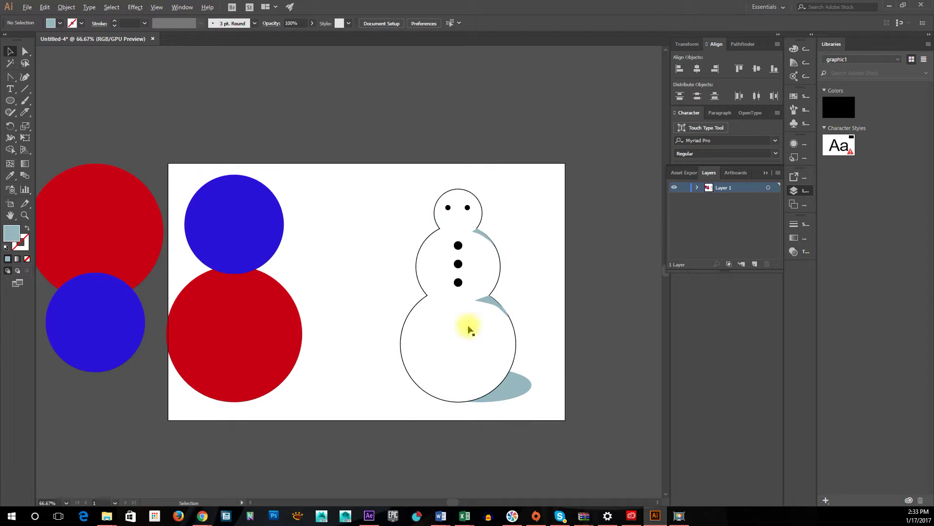
scroll(576, 439, up, 1)
scroll(576, 439, down, 1)
drag(384, 171, 549, 420)
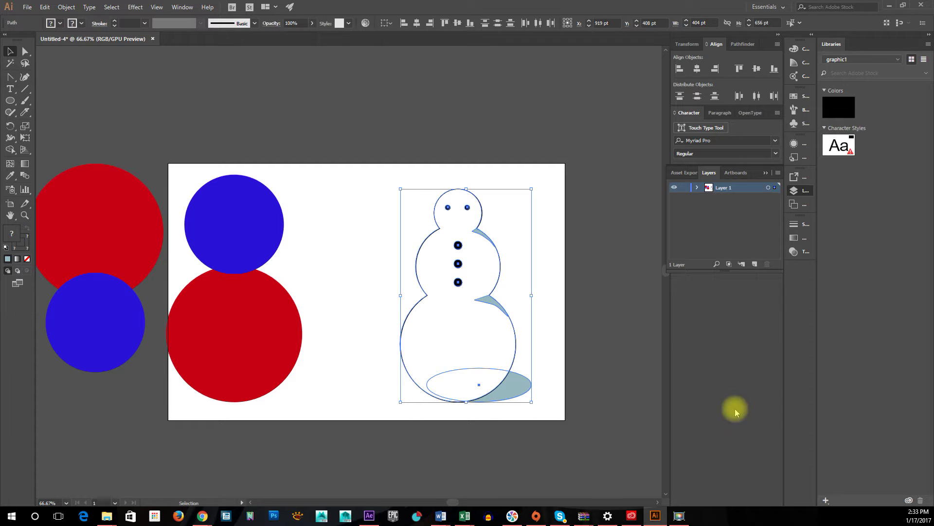
click(755, 263)
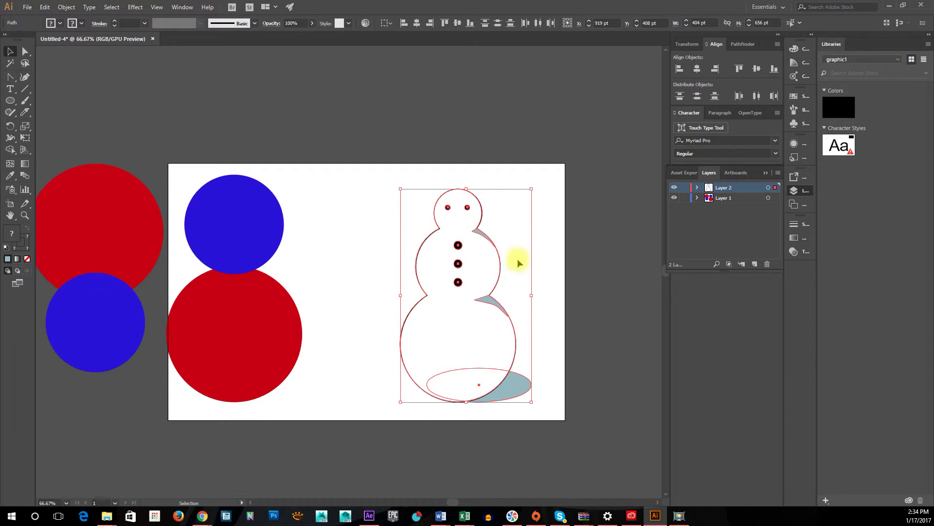
Toggle the visibility of Layer 2, and move the lower red circle on Layer 1 behind the snowman
click(675, 188)
click(675, 188)
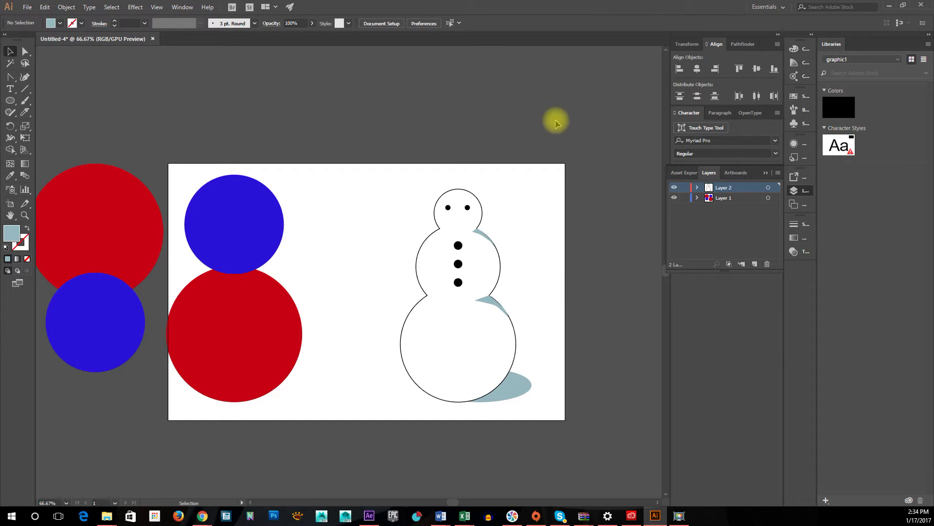
click(261, 304)
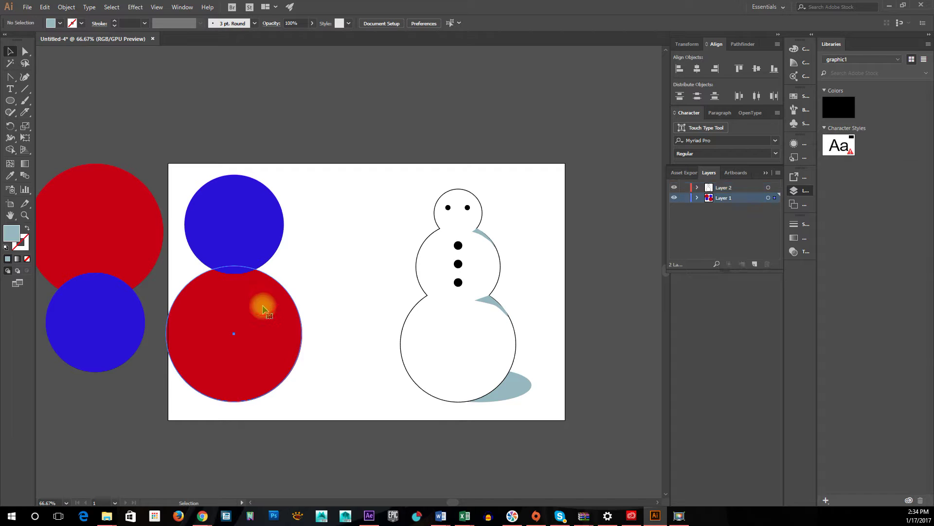
drag(240, 349, 412, 358)
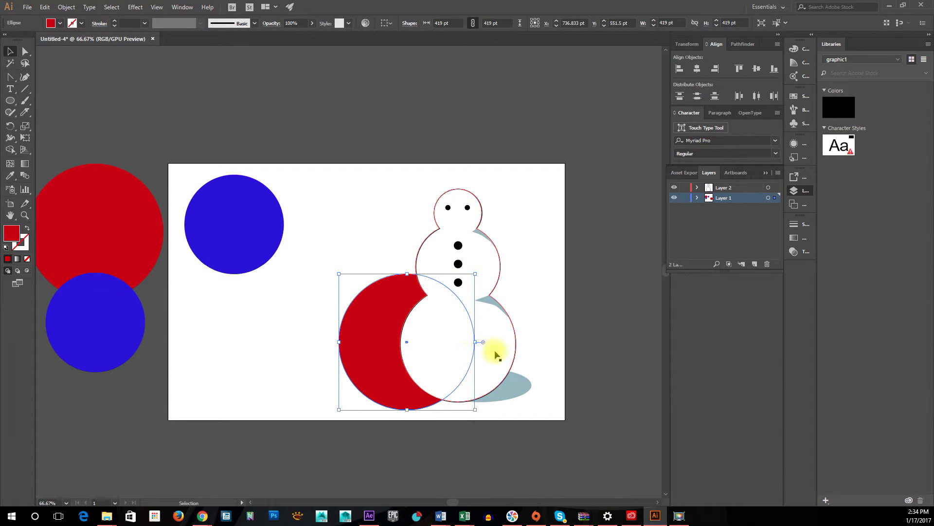
Lock Layer 2 with the snowman and move the red circle back beneath the blue circle
click(685, 188)
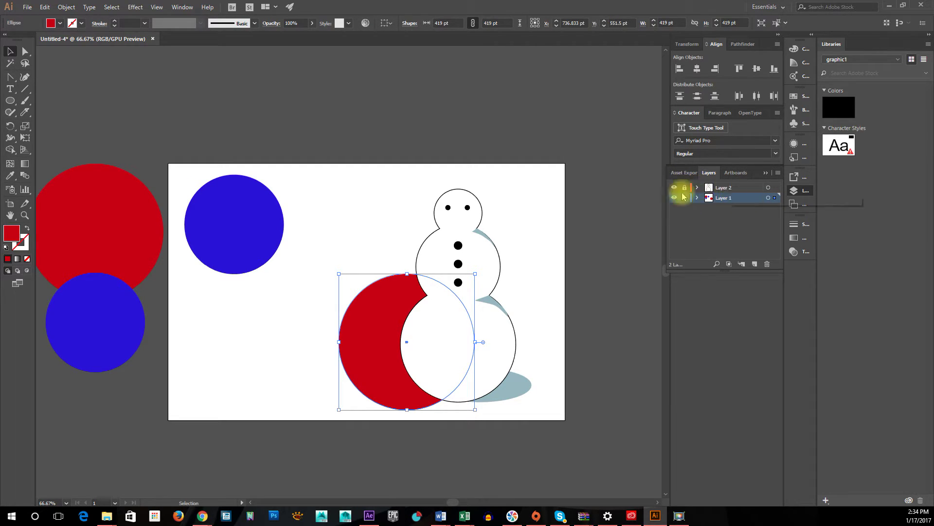
click(497, 213)
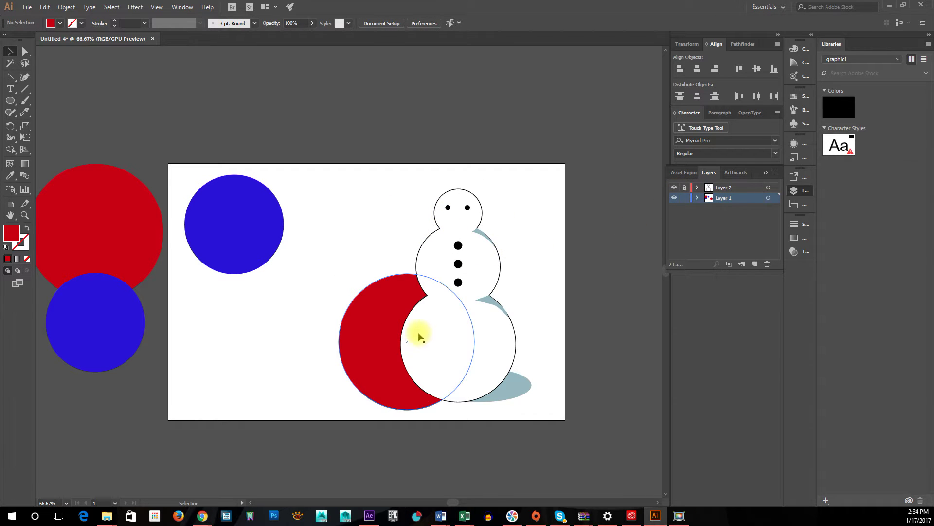
click(419, 334)
click(393, 338)
drag(393, 338, 231, 338)
Hide Layer 2 so the snowman does not show while working on Layer 1
click(674, 187)
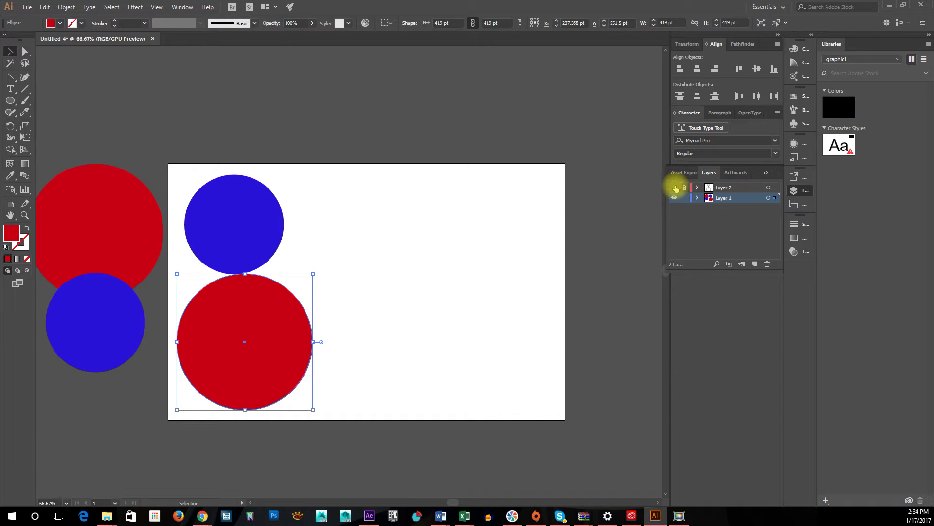
click(675, 187)
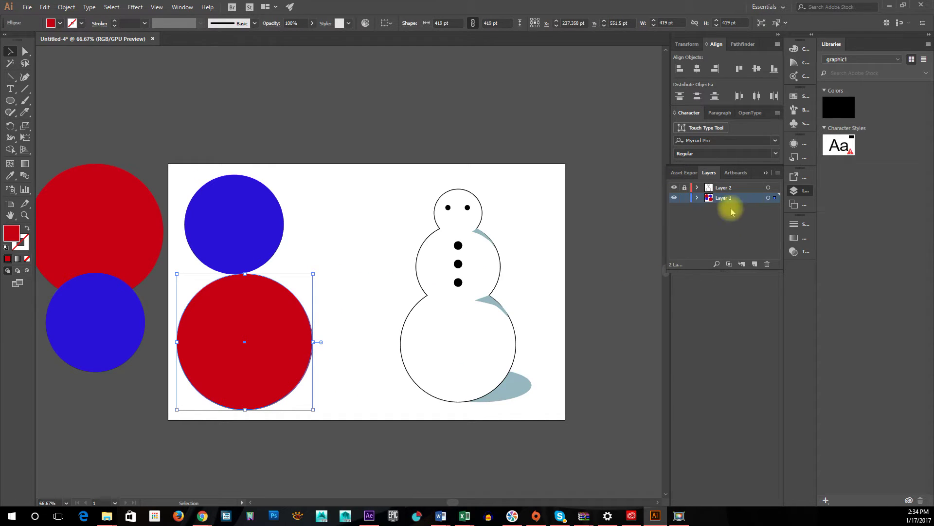
click(675, 188)
Duplicate the large red circle twice into the empty half of the artboard so that the two copies overlap diagonally
click(242, 299)
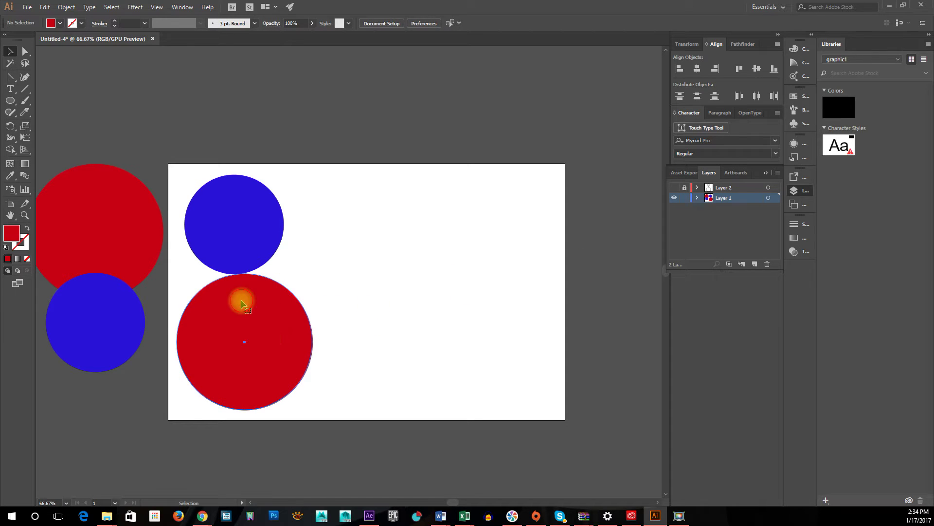
click(268, 344)
click(256, 349)
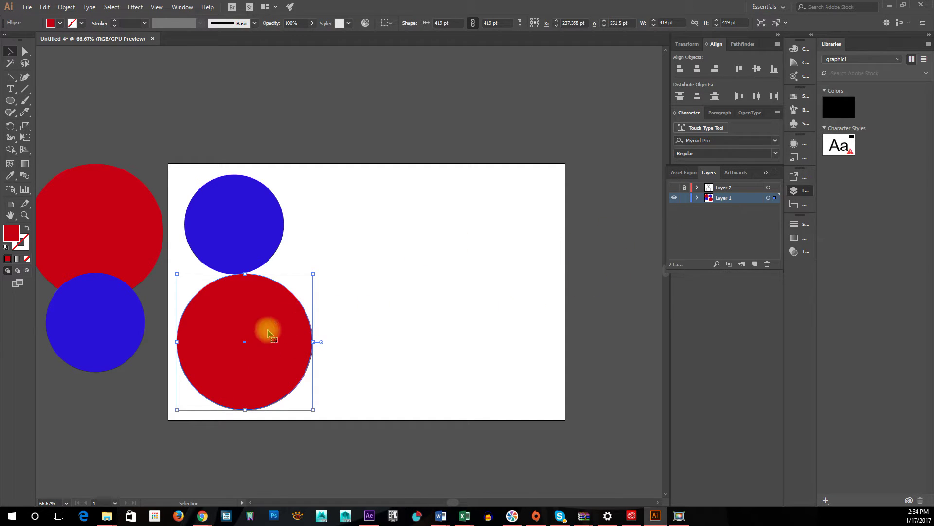
drag(256, 356, 476, 336)
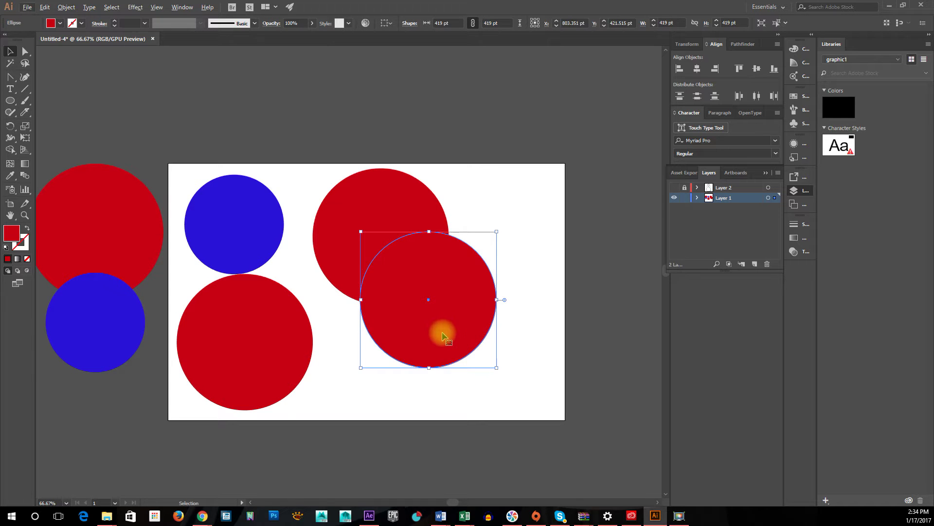
drag(443, 335, 416, 300)
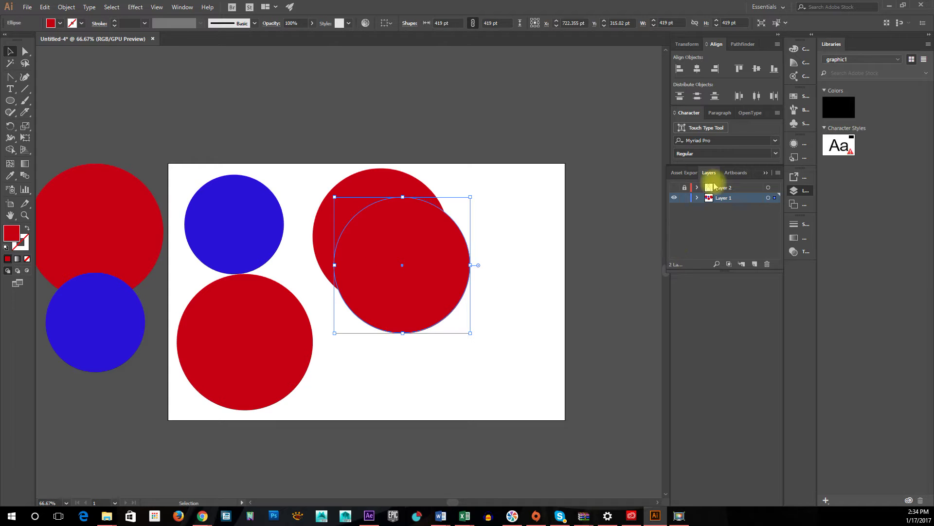
Select the two overlapping red circles, try Minus Front on them and undo it
click(404, 172)
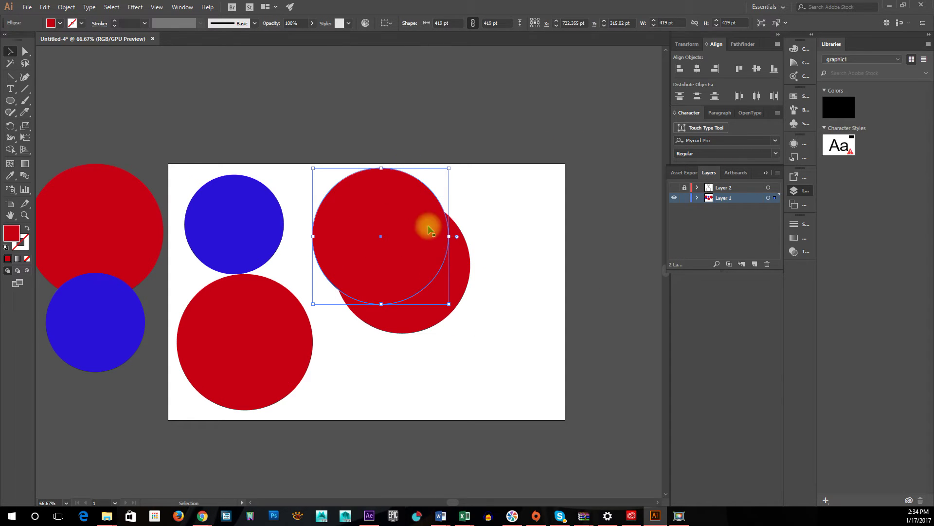
shift+click(460, 277)
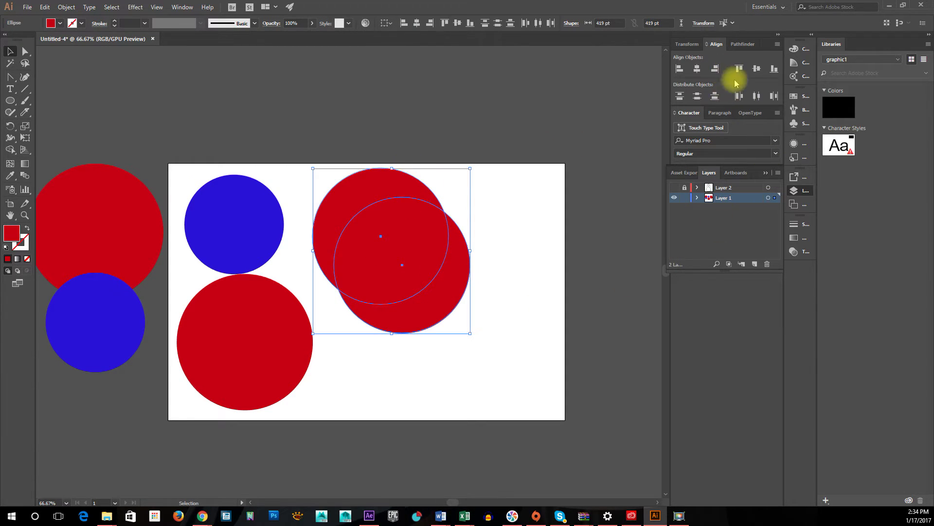
click(749, 45)
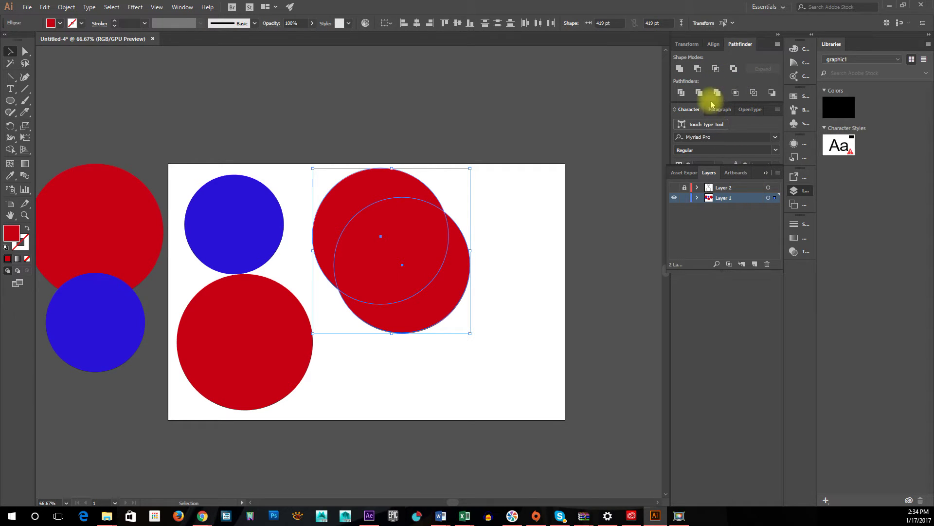
click(698, 69)
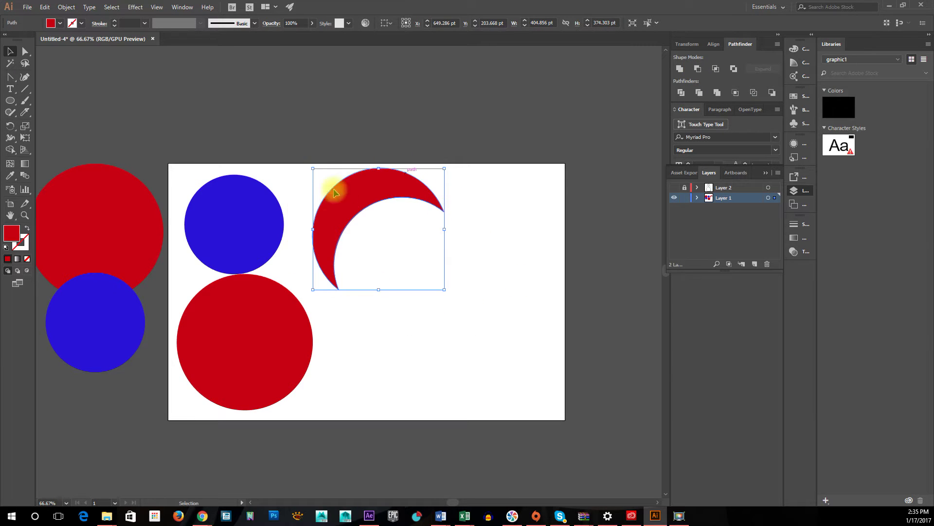
click(533, 447)
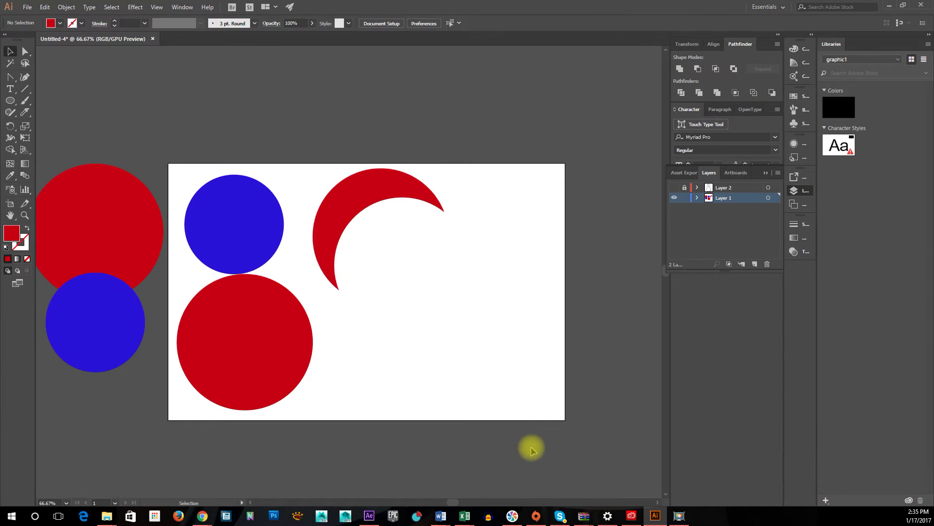
key(ctrl+z)
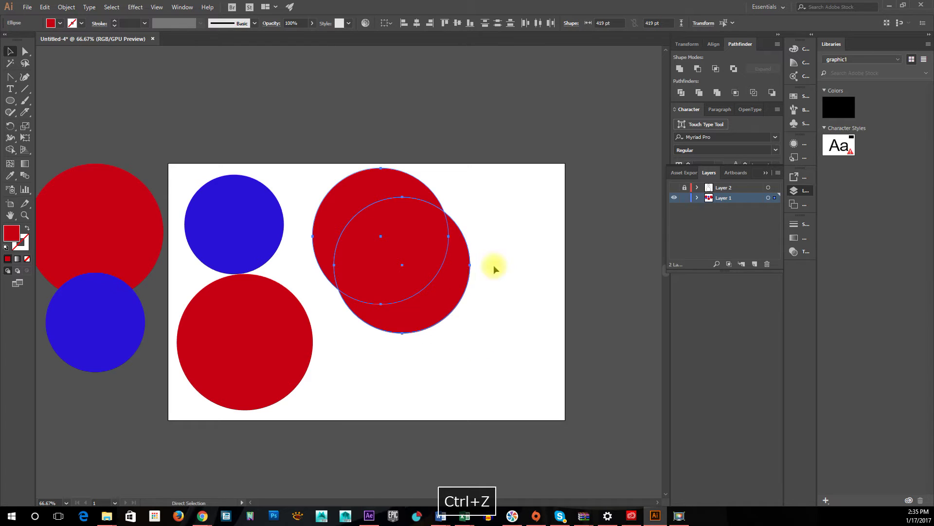
Try Intersect on the two overlapping red circles and undo it
click(717, 70)
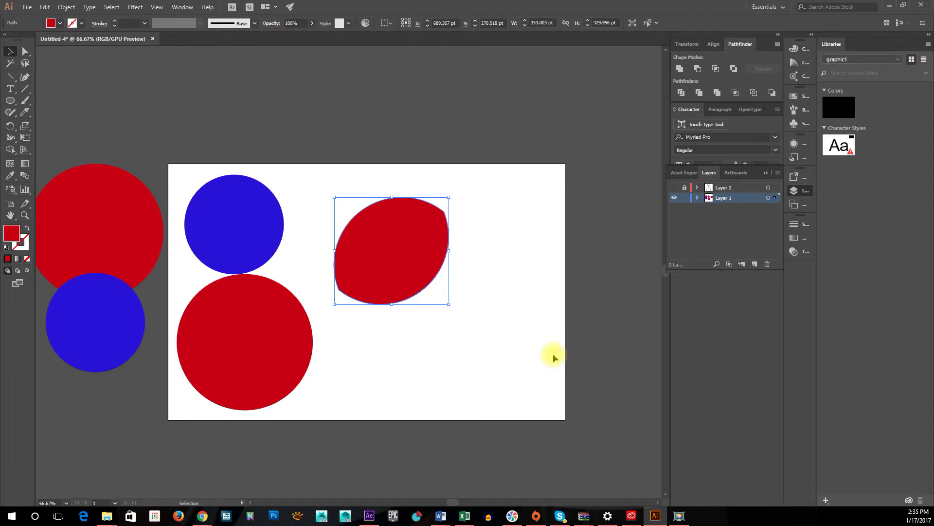
key(v)
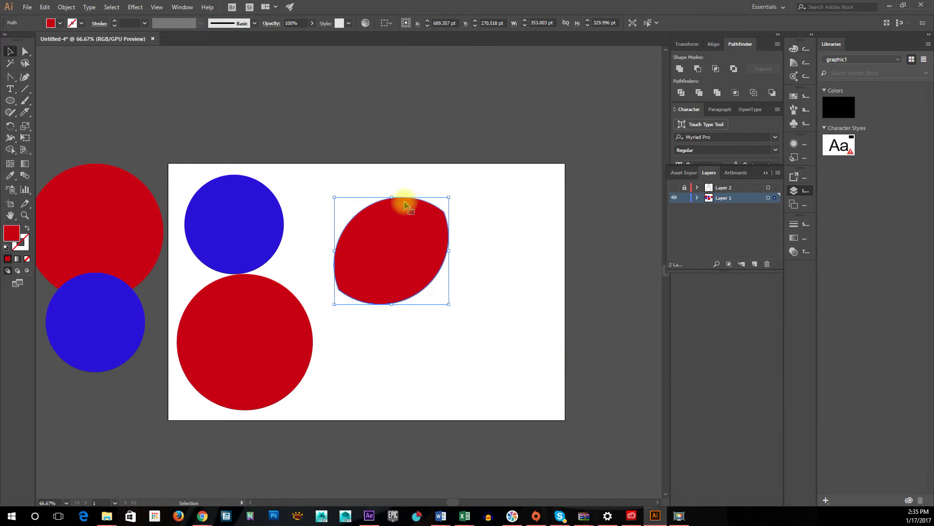
key(ctrl+z)
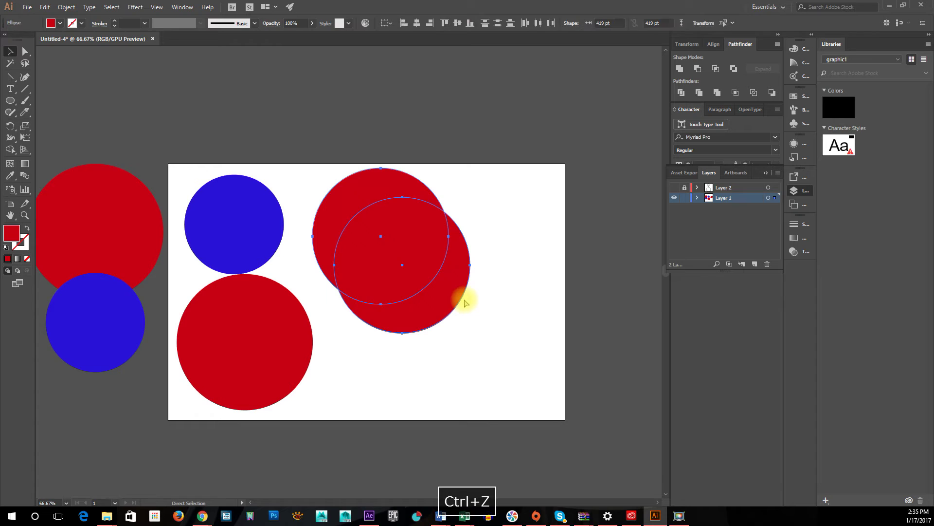
Apply Exclude to the two overlapping red circles to cut out their shared area
click(734, 69)
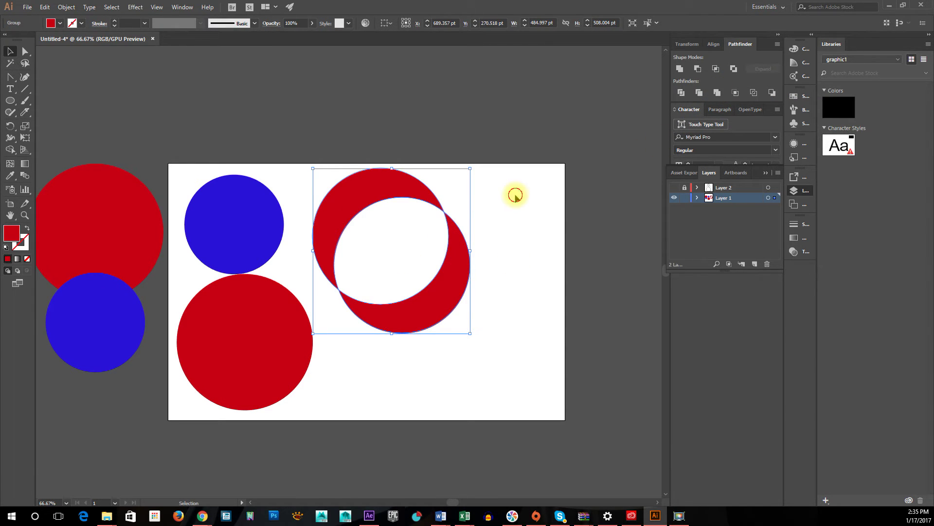
click(516, 195)
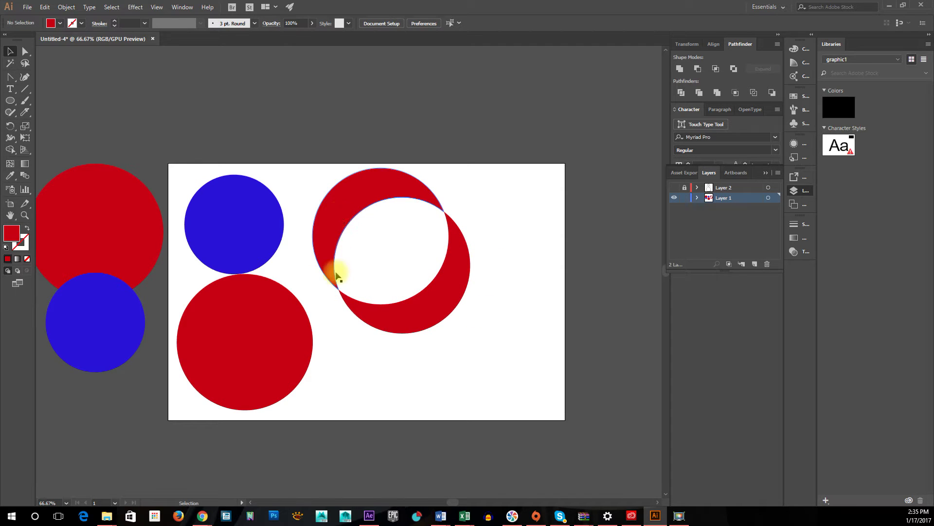
click(434, 314)
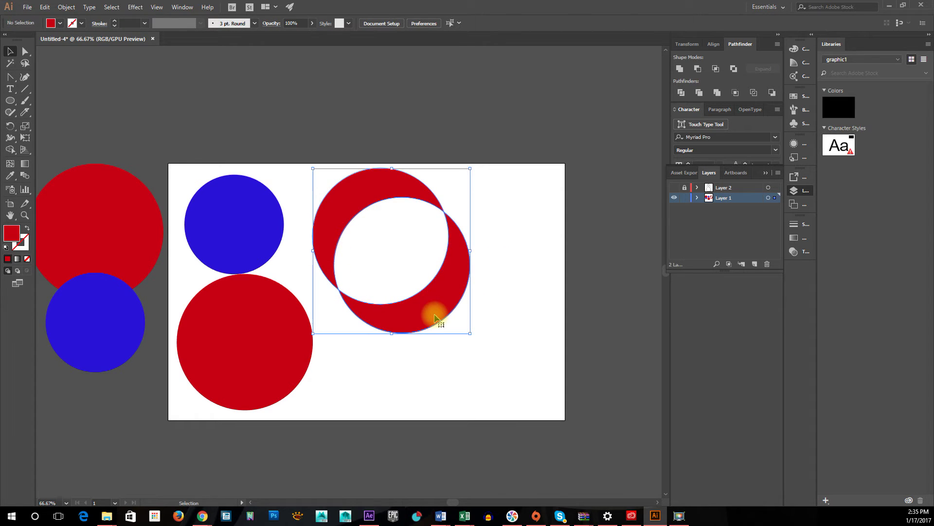
Select only the lower-right crescent of the excluded shape and fill it with blue 3000F0
click(25, 51)
click(424, 315)
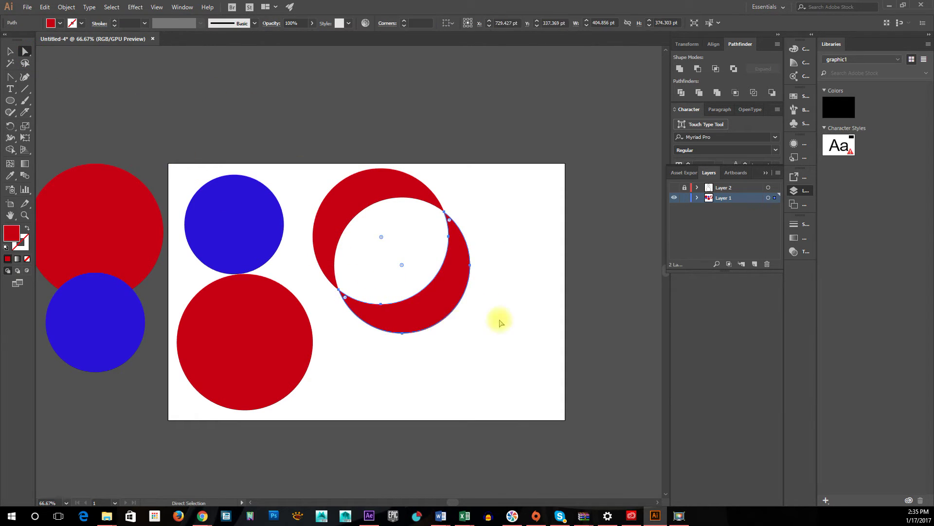
shift+click(59, 280)
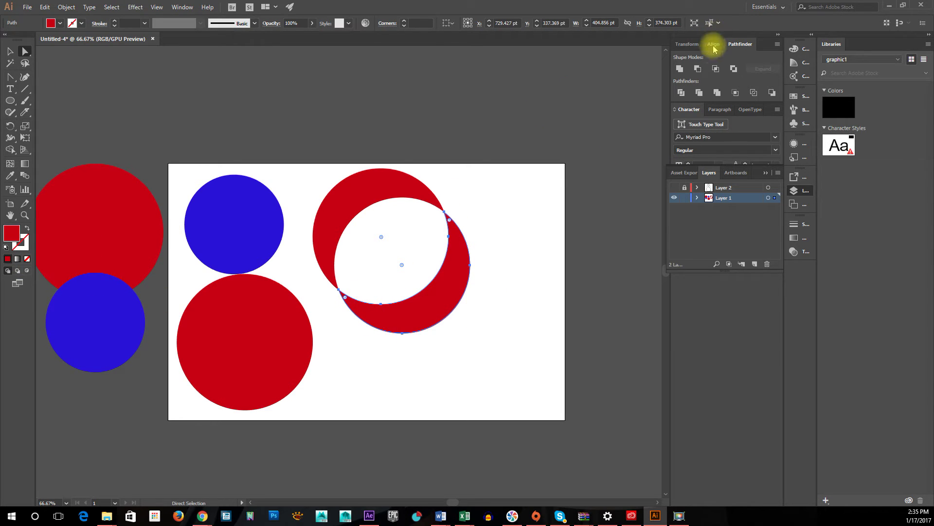
click(793, 50)
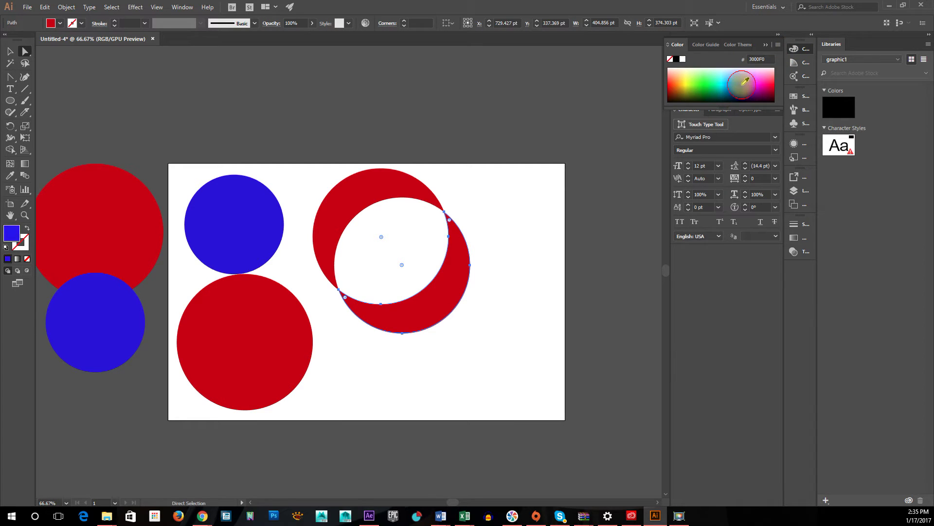
click(744, 81)
click(490, 103)
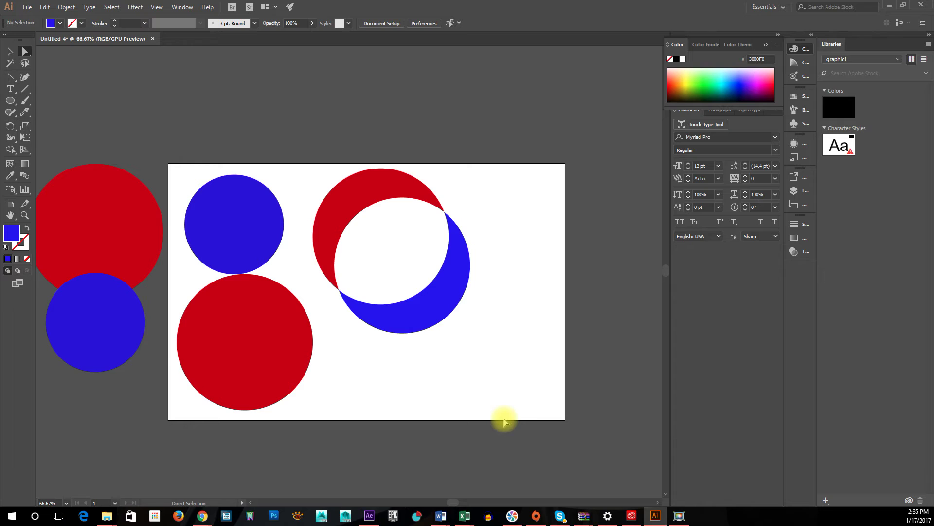
Scale the red-and-blue crescent group down to about 231 by 242 pt and move it above the artboard
click(9, 51)
drag(325, 133, 473, 347)
drag(428, 302, 454, 233)
drag(497, 262, 413, 177)
drag(350, 123, 381, 95)
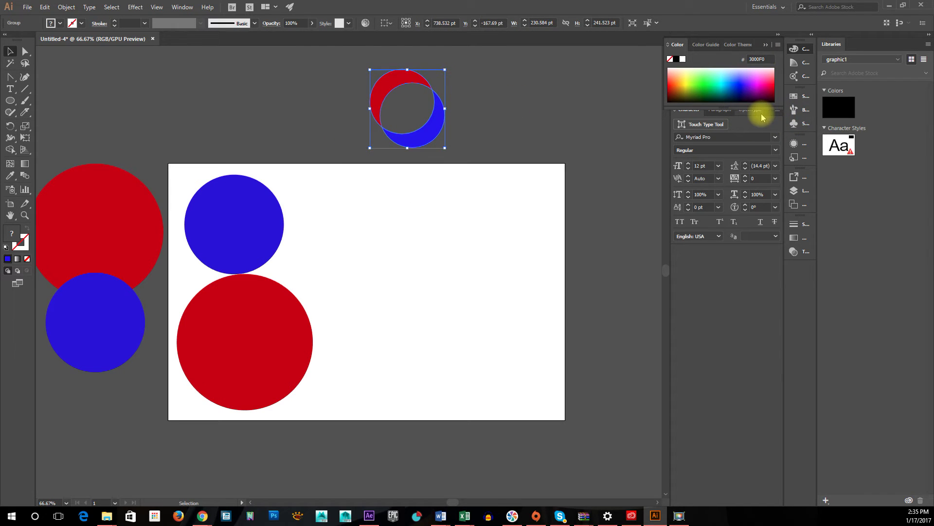
click(752, 110)
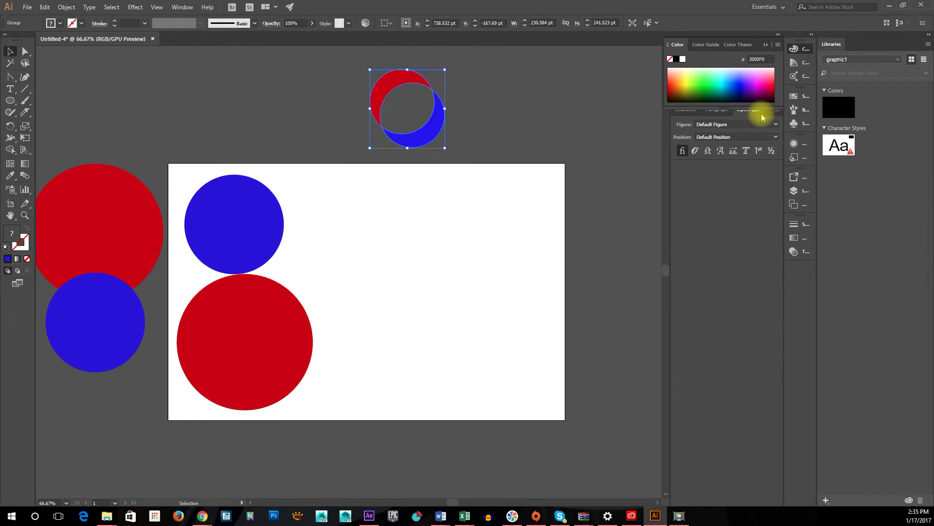
click(766, 46)
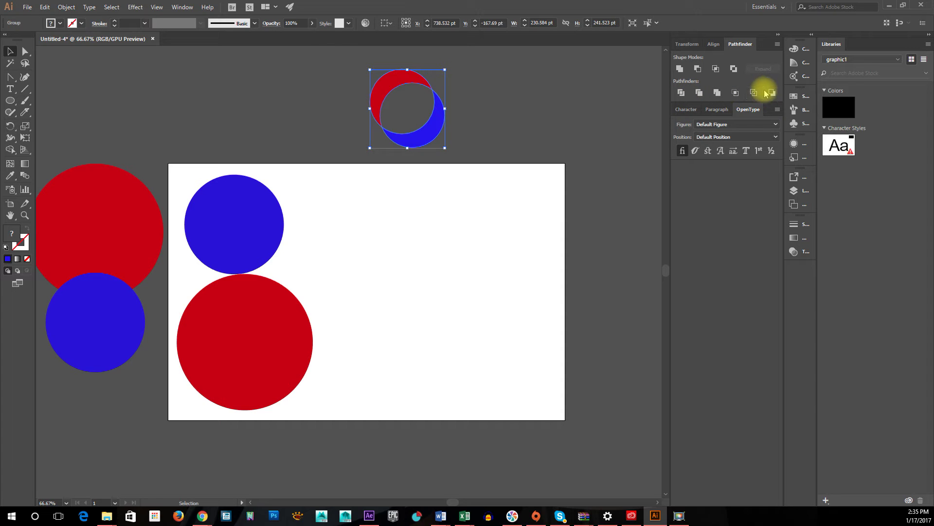
click(478, 275)
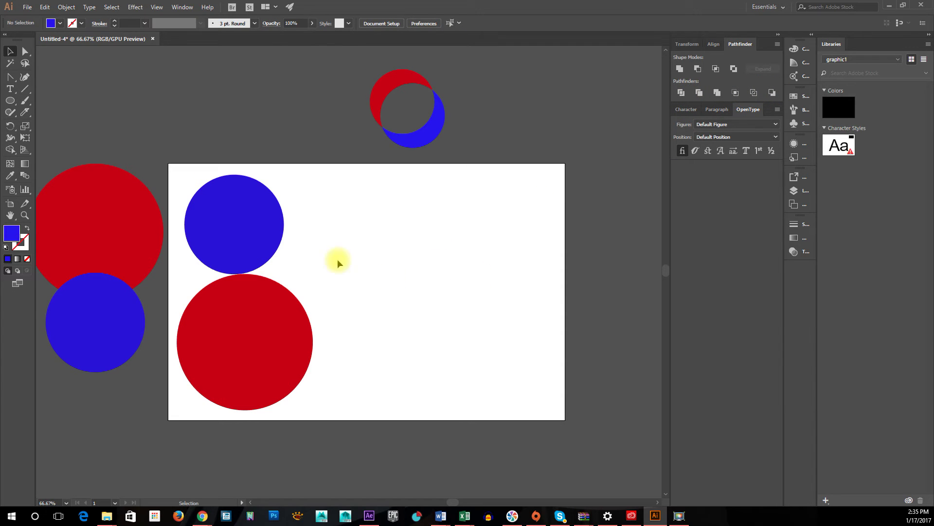
Move the large red circle from below the blue circle to the upper middle of the artboard
click(247, 236)
drag(256, 344, 398, 270)
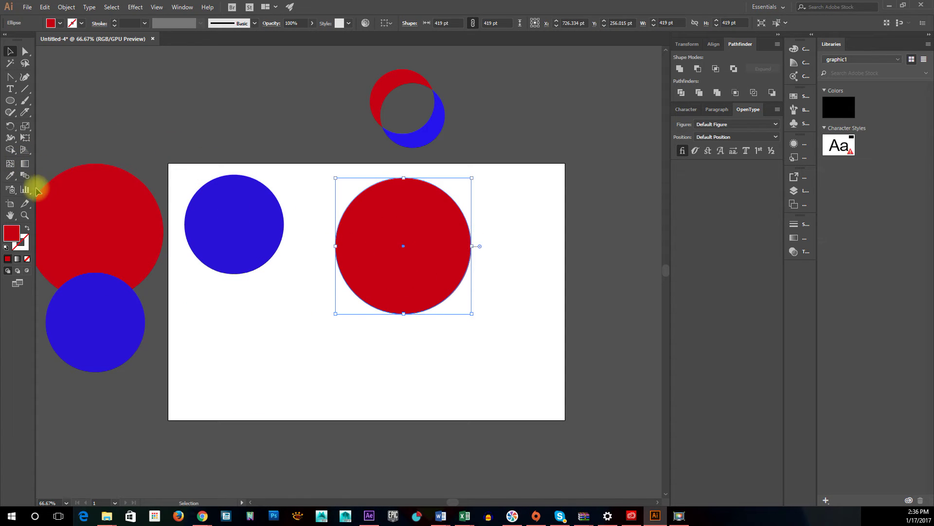
click(12, 132)
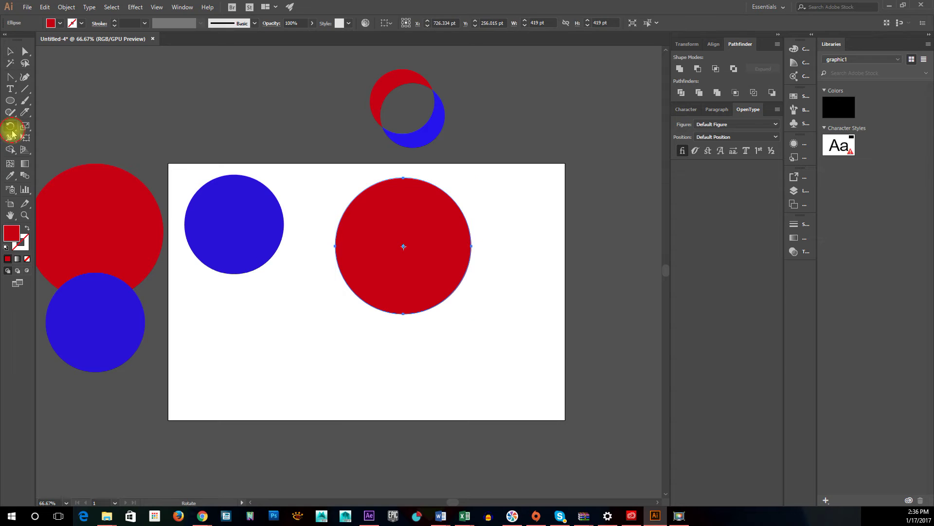
click(15, 115)
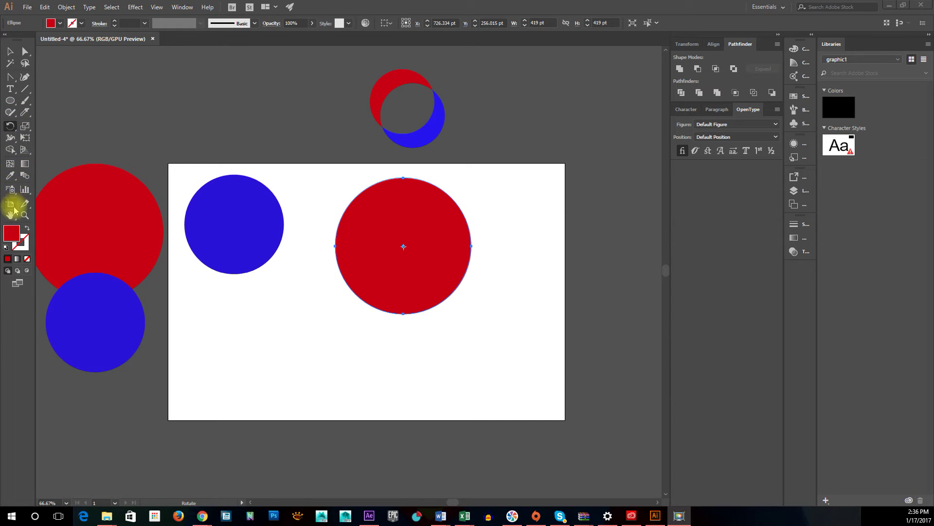
click(10, 113)
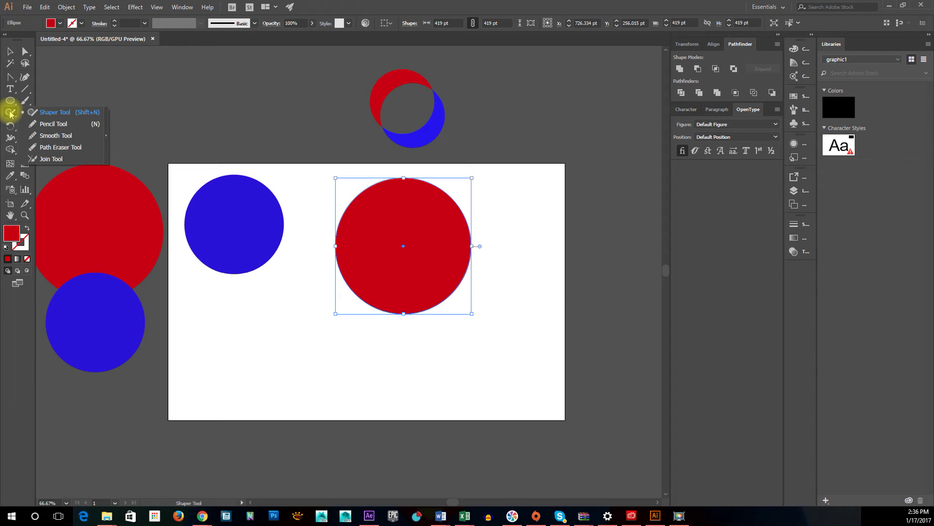
click(12, 80)
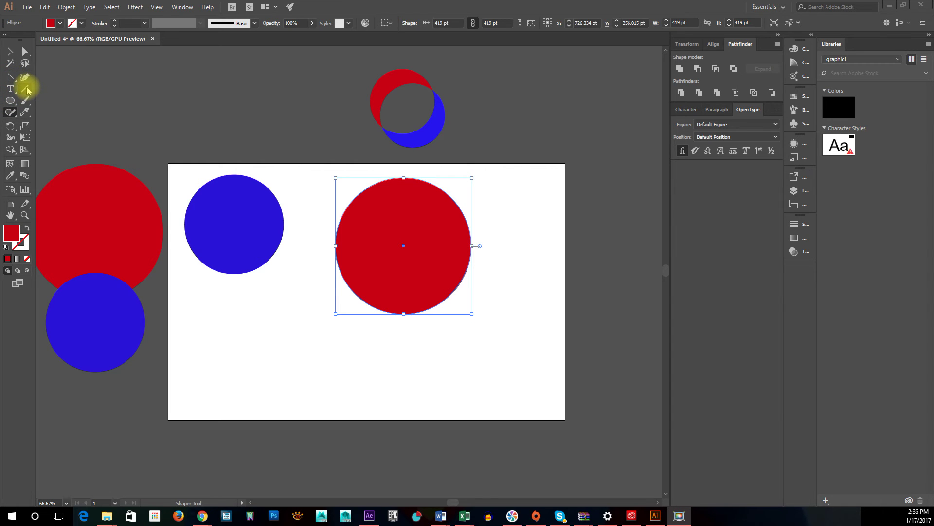
click(26, 89)
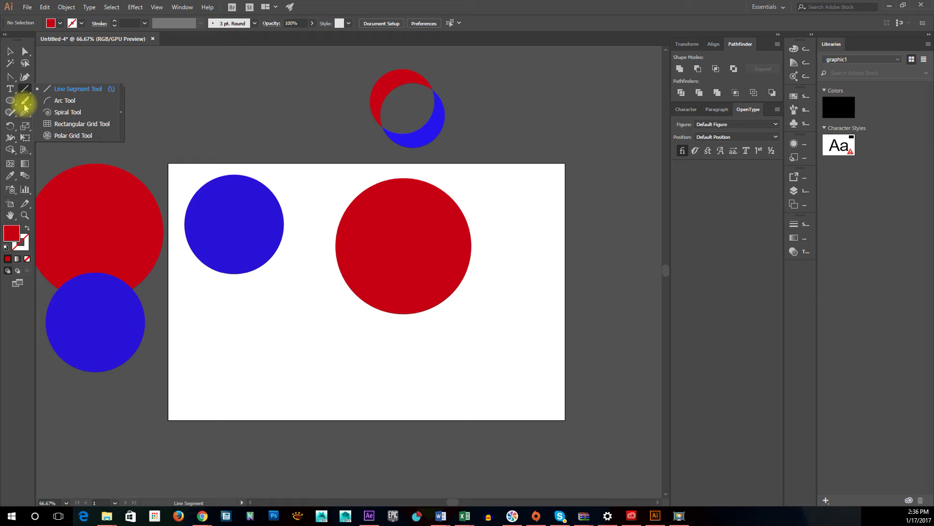
click(26, 107)
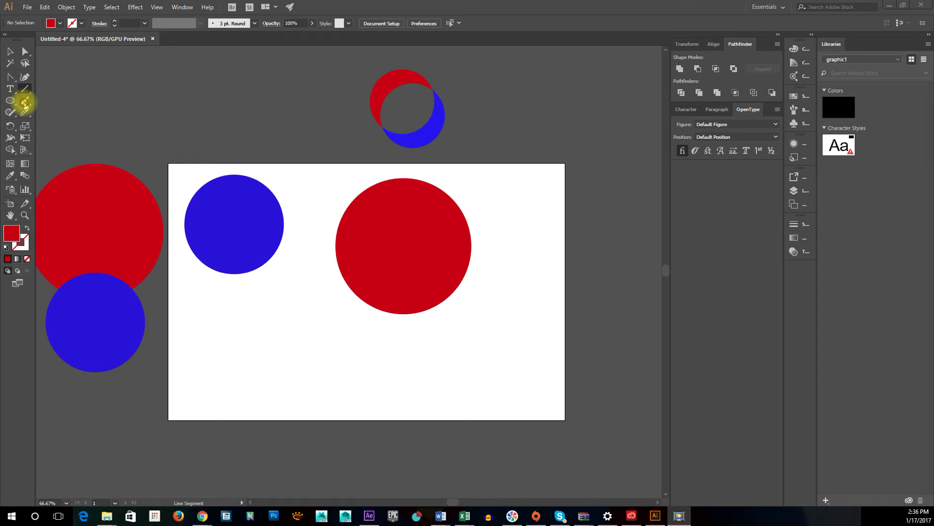
click(25, 104)
click(26, 102)
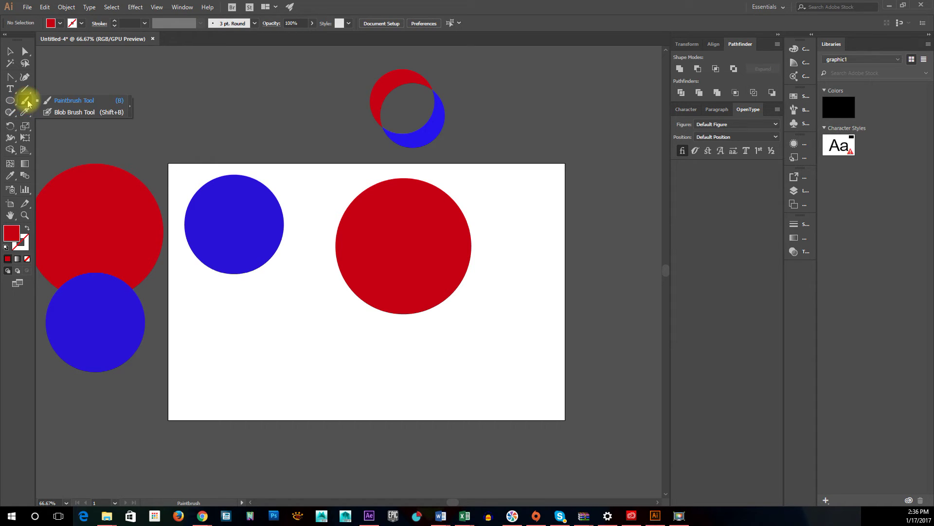
Cut the large red circle on the artboard into upper and lower halves with a wavy, roughly horizontal Knife stroke
click(26, 113)
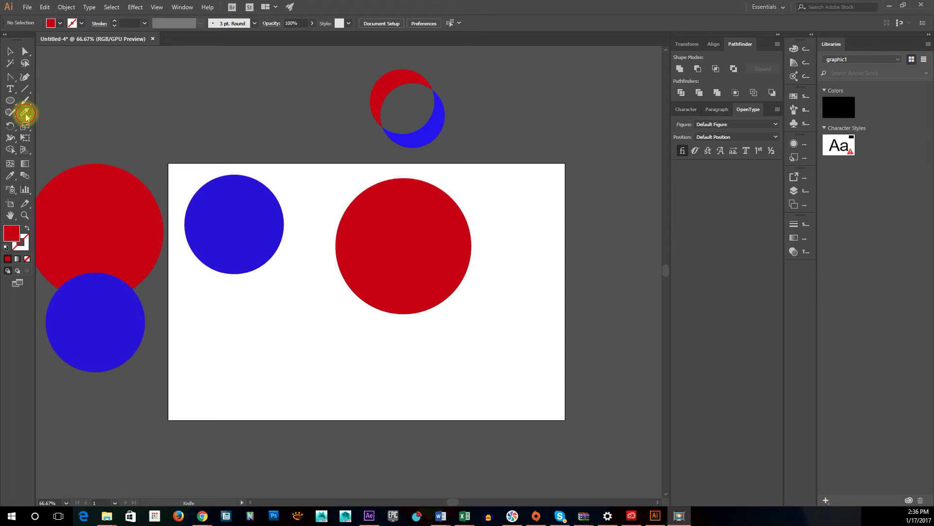
click(27, 115)
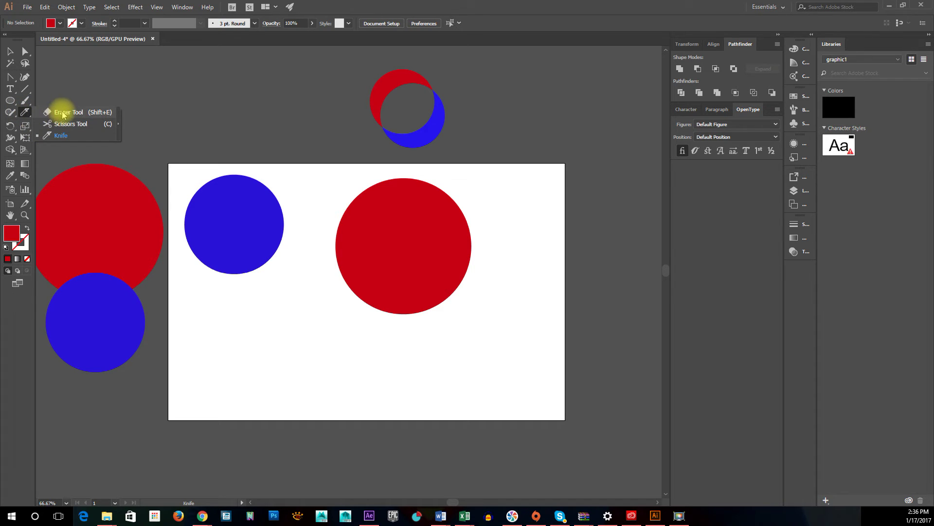
click(57, 136)
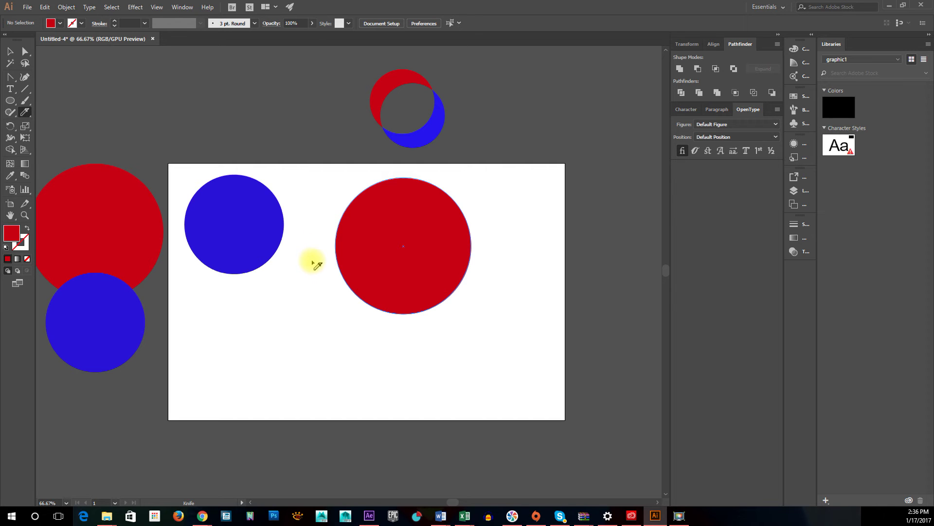
mouse_move(313, 260)
mouse_down()
mouse_move(389, 236)
mouse_move(513, 250)
mouse_up()
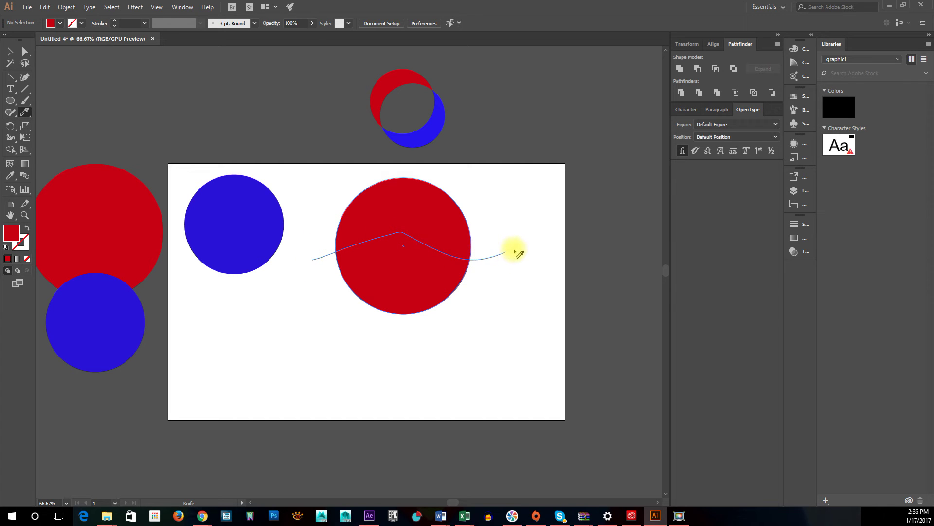
key(ctrl+z)
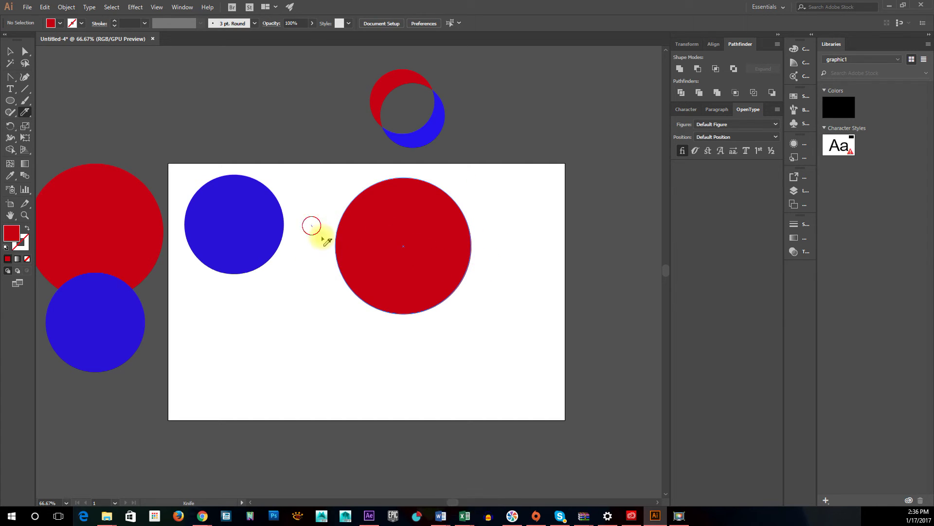
drag(311, 226, 495, 254)
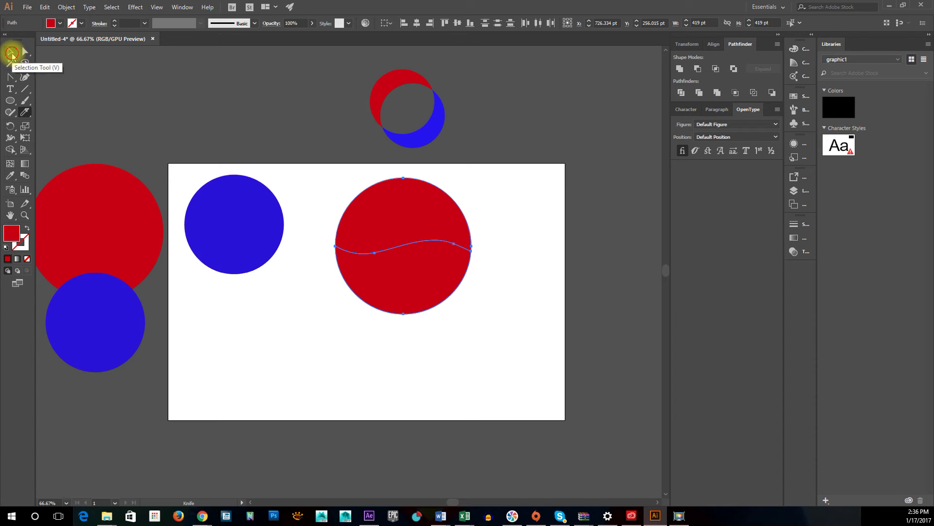
Nudge only the upper half of the cut circle up by about 31 pt to open a wavy gap between the halves
click(10, 52)
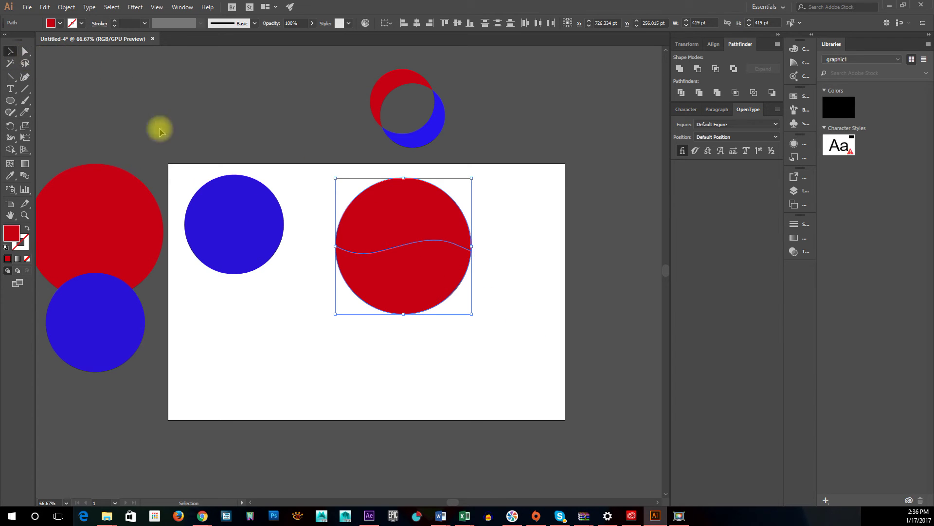
click(427, 212)
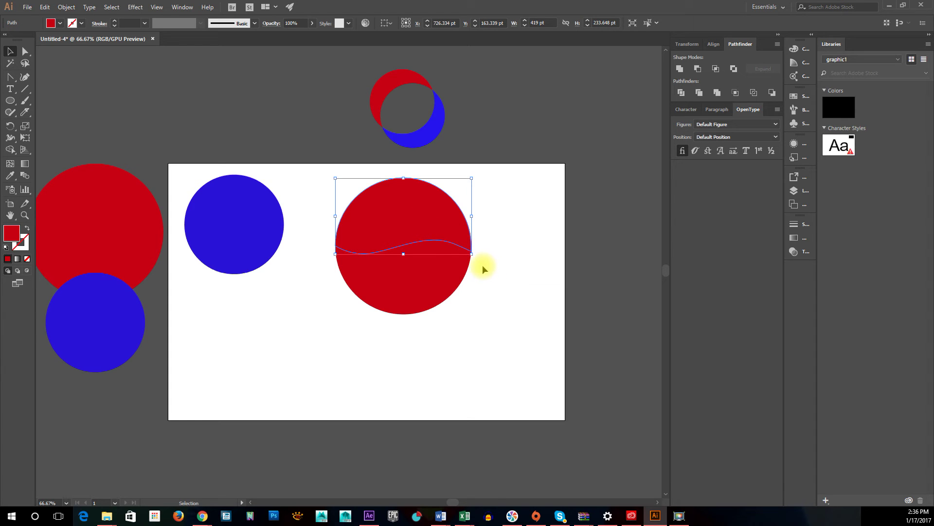
key(Up)
key(Up)
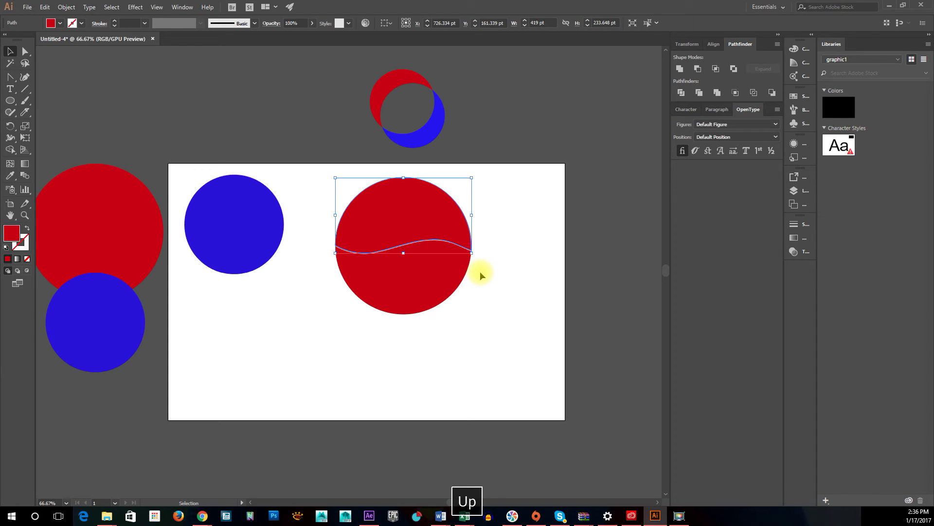
key(Up)
key(Up)
key(Up)
key(Up)
key(Up)
key(Up)
key(Up)
key(Up)
key(Up)
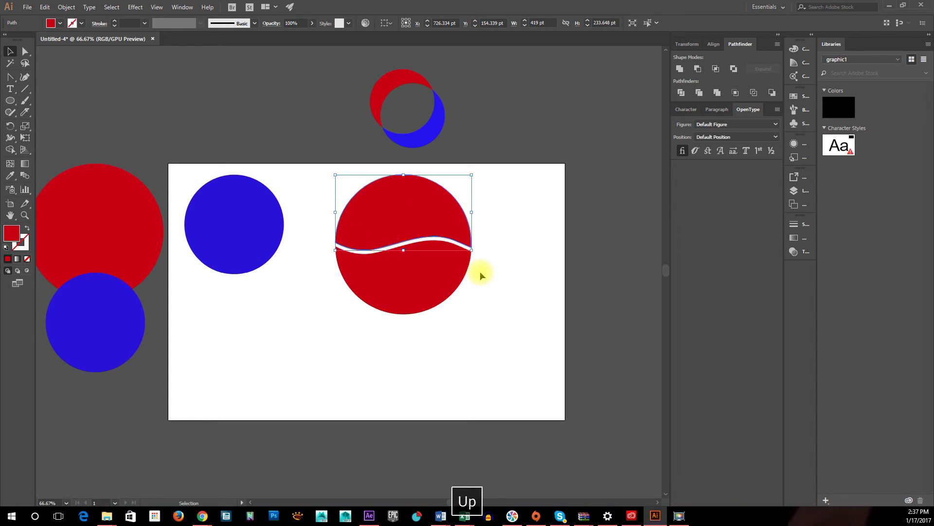
key(shift+Up)
key(shift+Up)
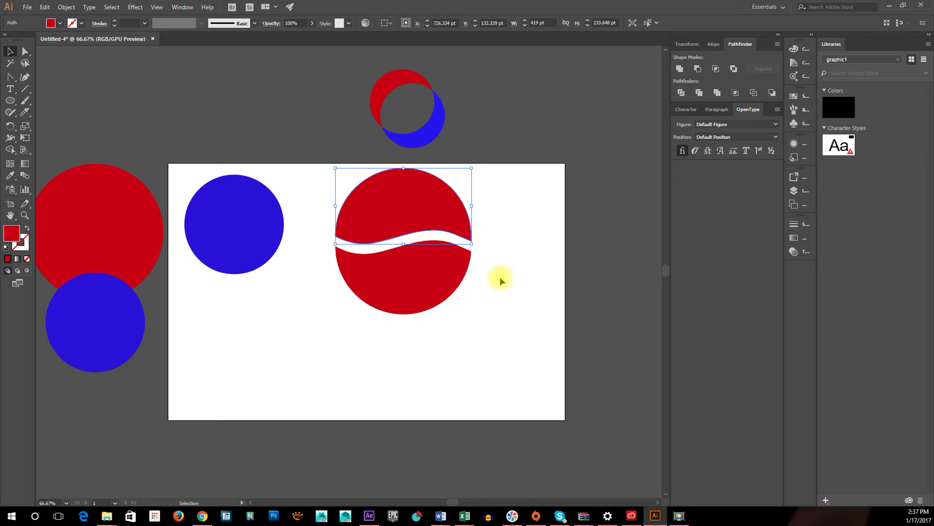
click(500, 276)
Fill the lower half of the cut circle with the blue sampled from the blue circle outside the artboard
click(405, 277)
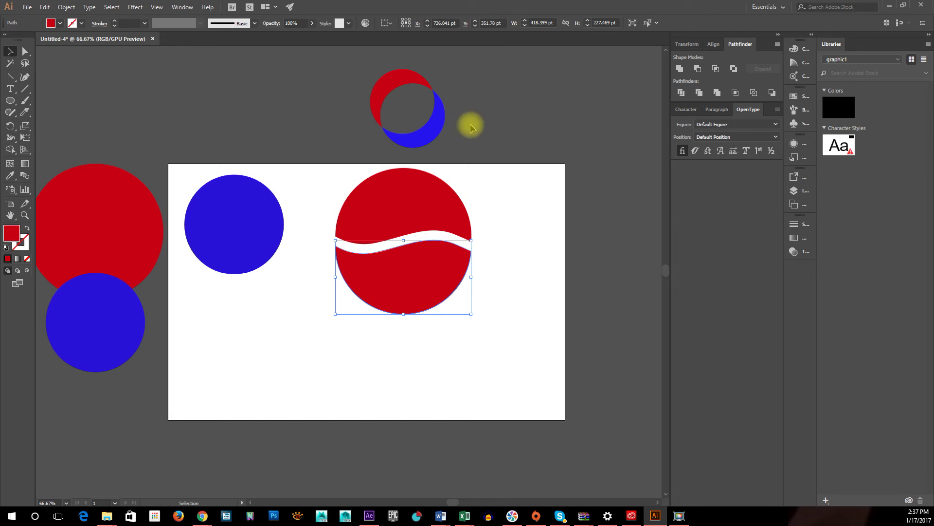
click(10, 175)
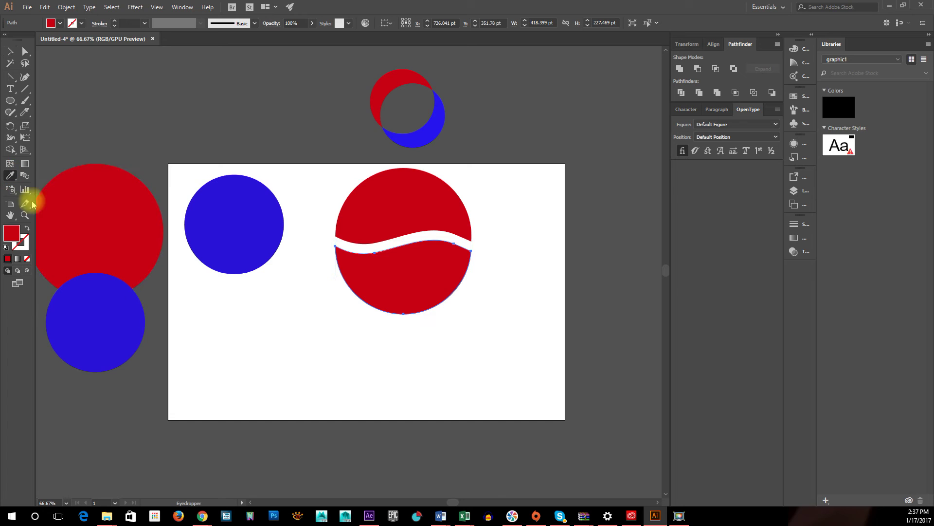
click(100, 327)
click(9, 51)
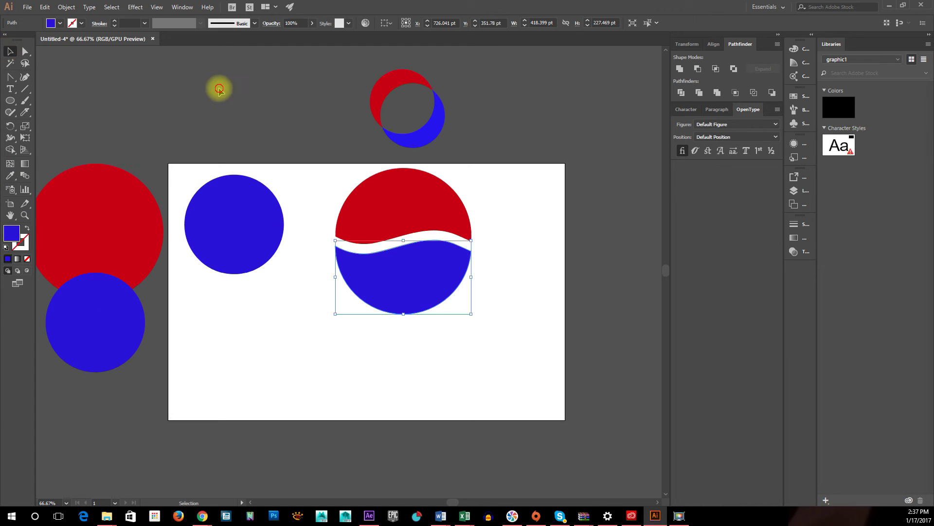
click(483, 281)
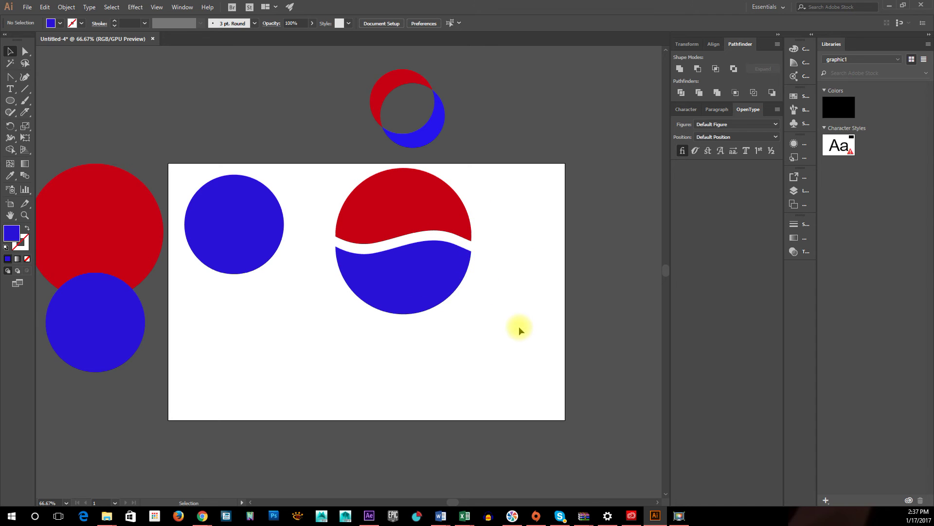
Move both halves of the split circle above the artboard, beside the crescent shape, and scale them to about 232 by 249 pt
drag(311, 176, 457, 340)
drag(413, 275, 549, 192)
drag(609, 227, 529, 146)
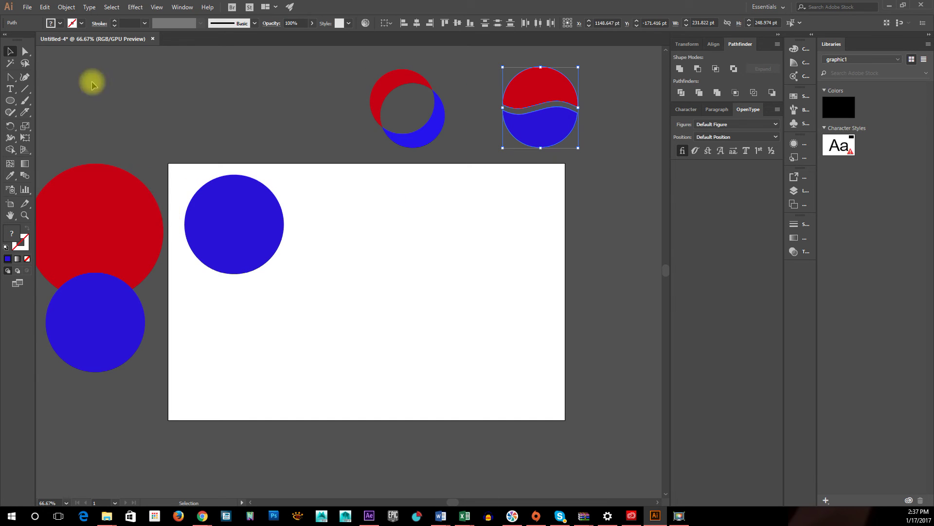
Draw a rectangle about 873 by 331 pt across the lower artboard and fill it with the red sampled from the red circle
drag(13, 102, 46, 97)
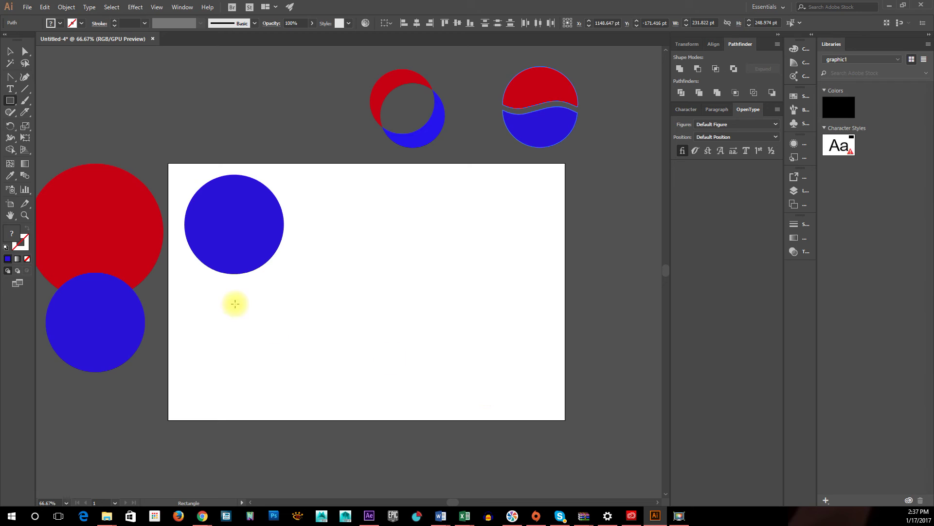
drag(226, 295, 510, 402)
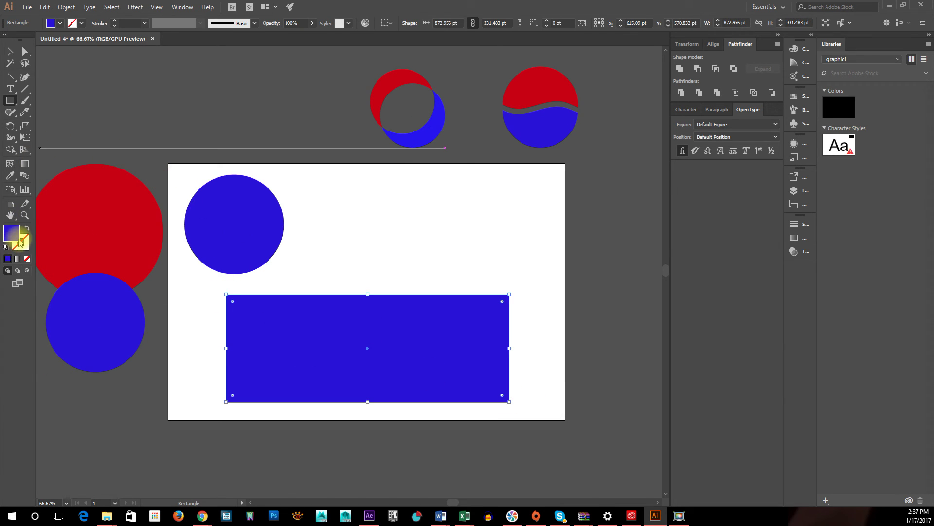
click(10, 175)
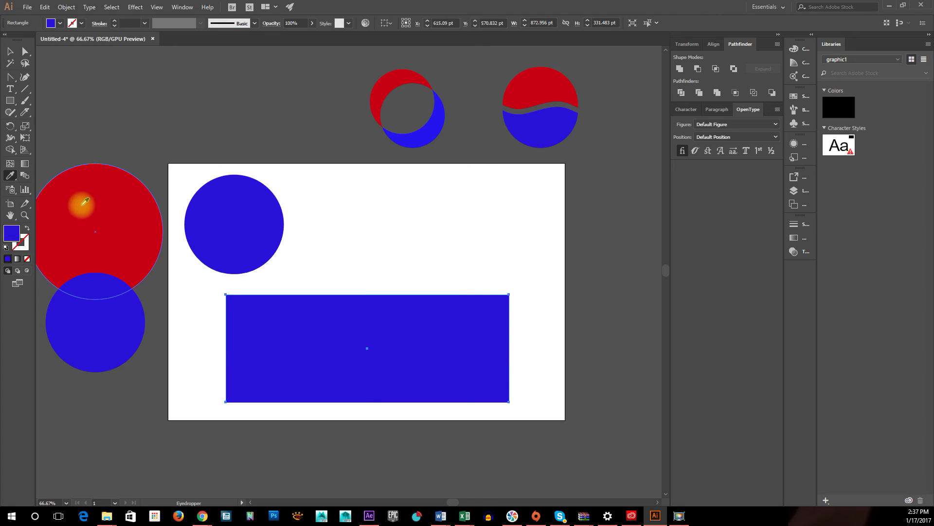
click(78, 201)
click(10, 51)
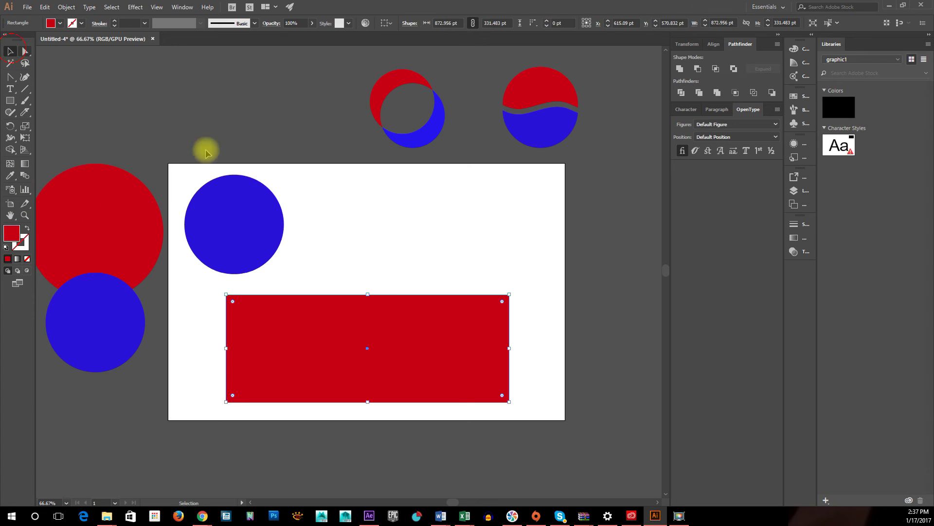
Extend the rectangle's top edge upward to about 399 pt height and move the blue circle away over the artboard's upper-left corner
drag(368, 295, 367, 272)
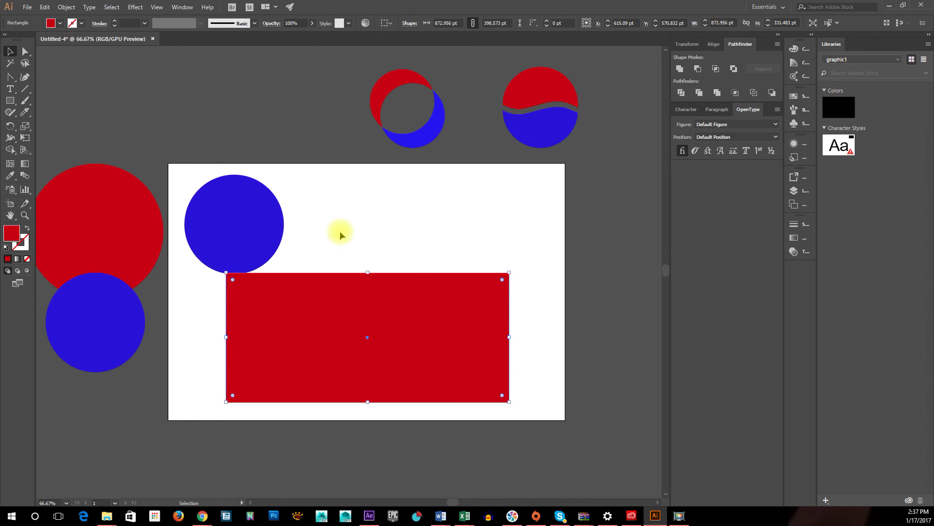
drag(248, 235, 199, 170)
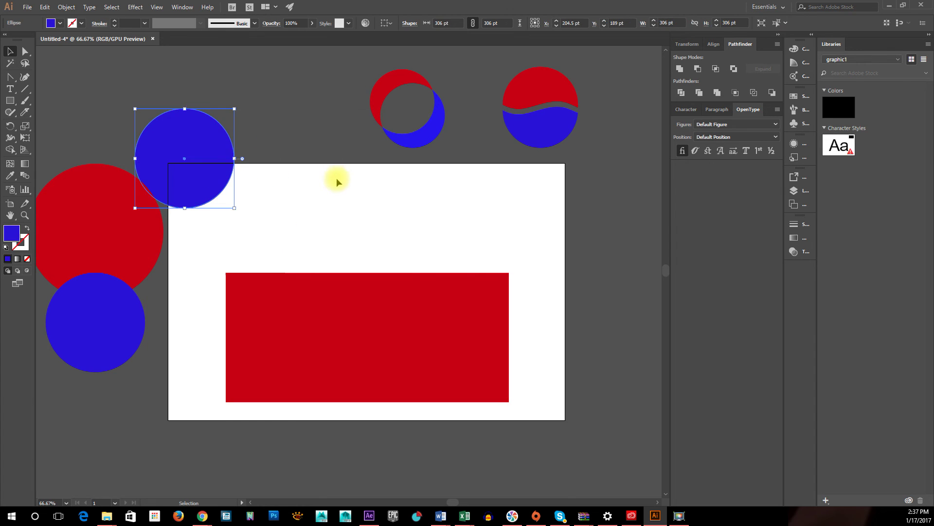
click(334, 182)
Cut the red rectangle with two wavy Knife strokes running from its left edge down to its right edge
click(11, 176)
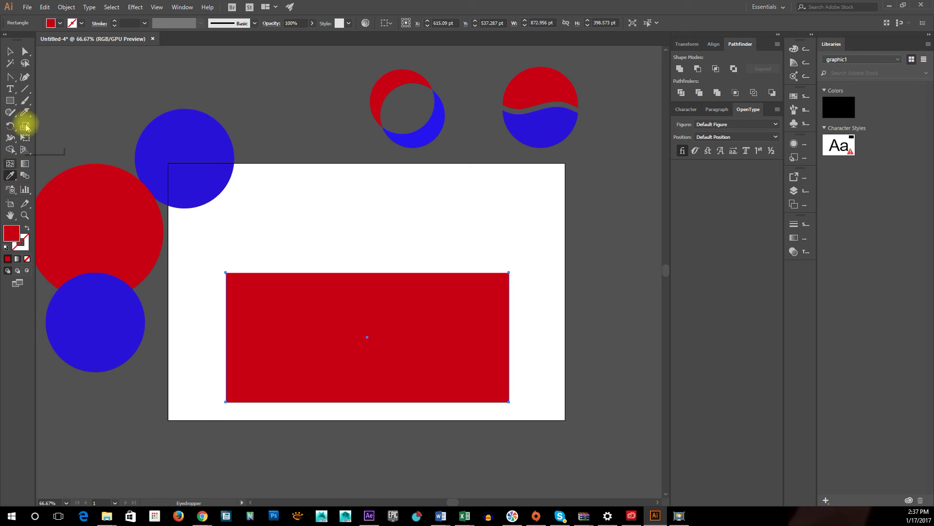
click(27, 114)
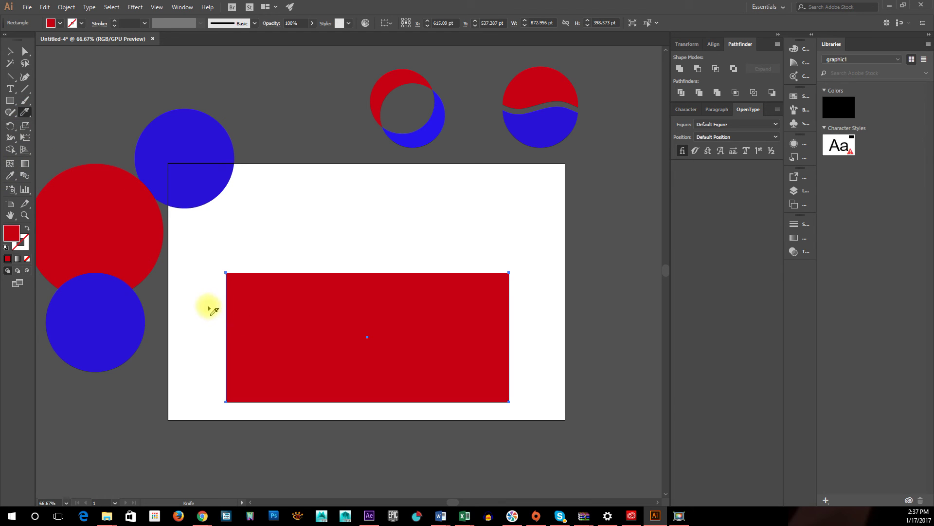
mouse_move(201, 306)
mouse_down()
mouse_move(331, 324)
mouse_move(394, 349)
mouse_move(509, 342)
mouse_move(545, 332)
mouse_up()
key(ctrl+z)
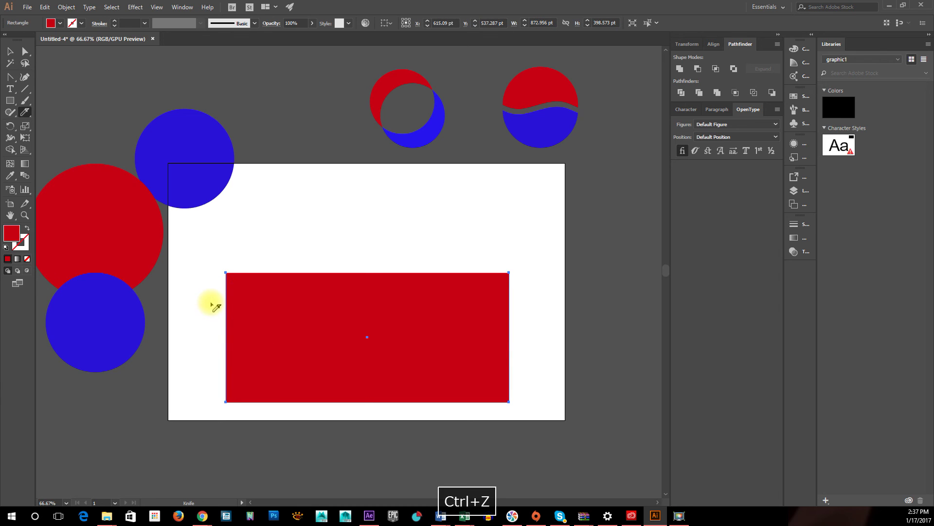
mouse_move(211, 305)
mouse_down()
mouse_move(328, 319)
mouse_move(434, 349)
mouse_move(555, 327)
mouse_up()
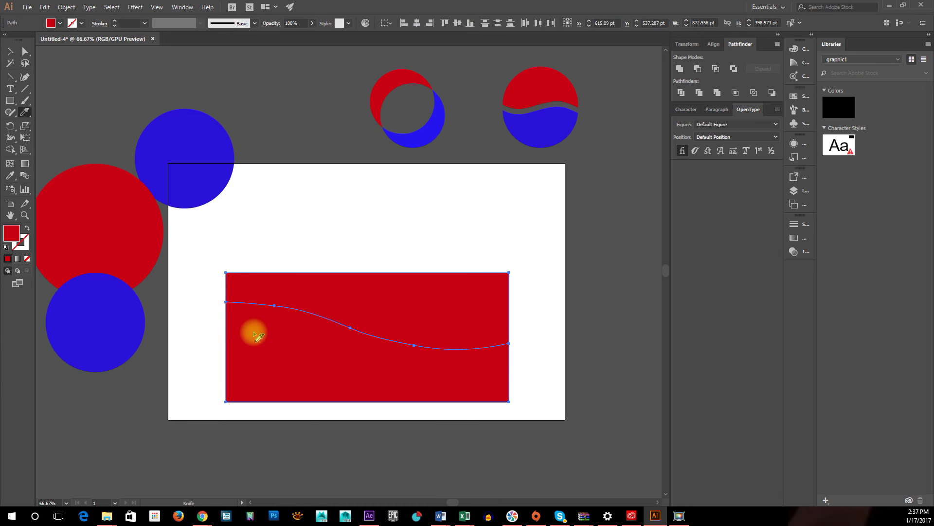
mouse_move(209, 329)
mouse_down()
mouse_move(328, 330)
mouse_move(415, 367)
mouse_move(541, 380)
mouse_up()
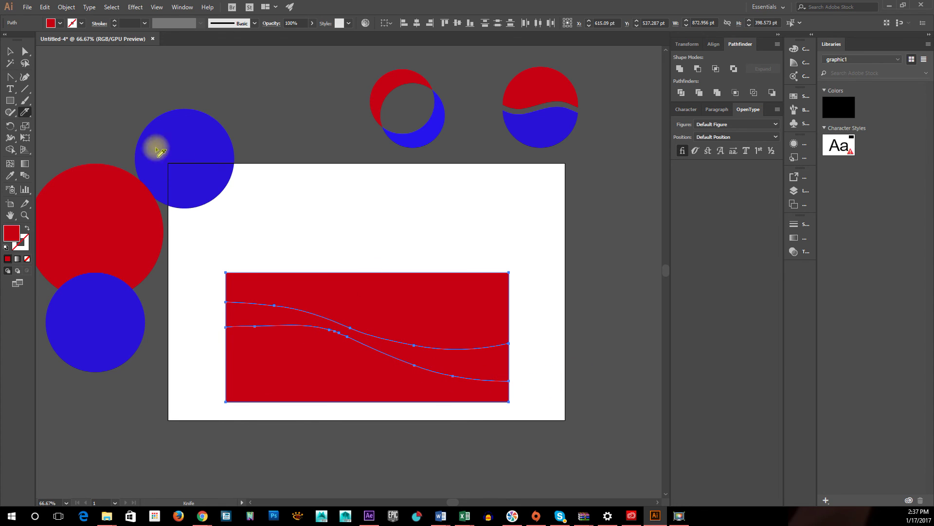
Delete the wavy middle strip between the two cuts in the red rectangle
click(10, 52)
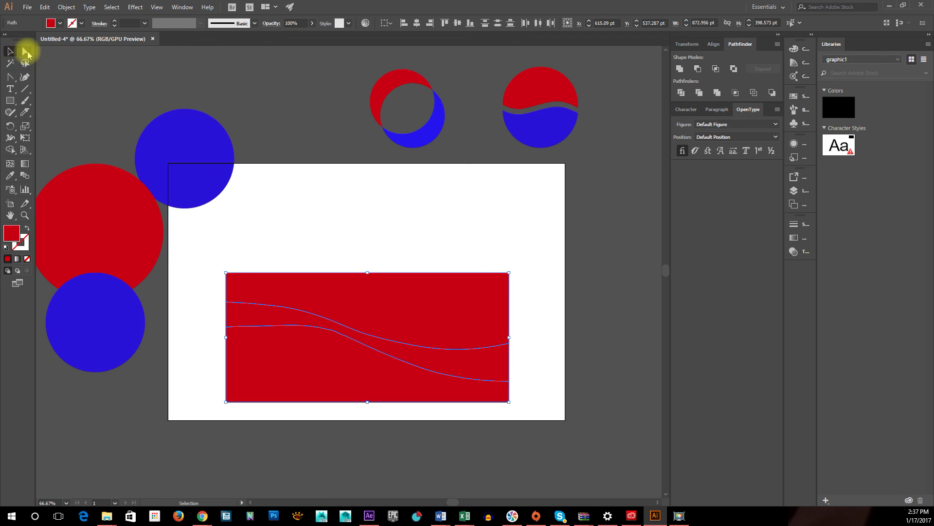
click(308, 227)
click(242, 315)
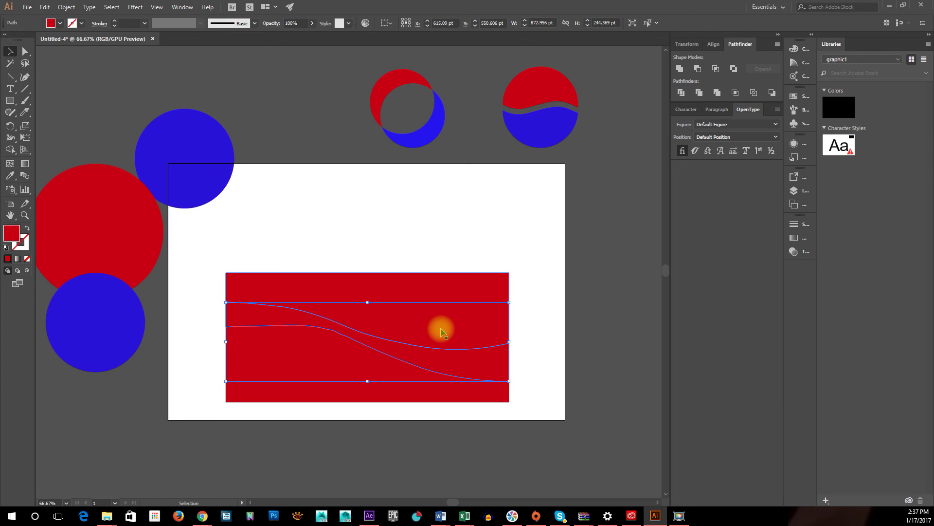
key(Delete)
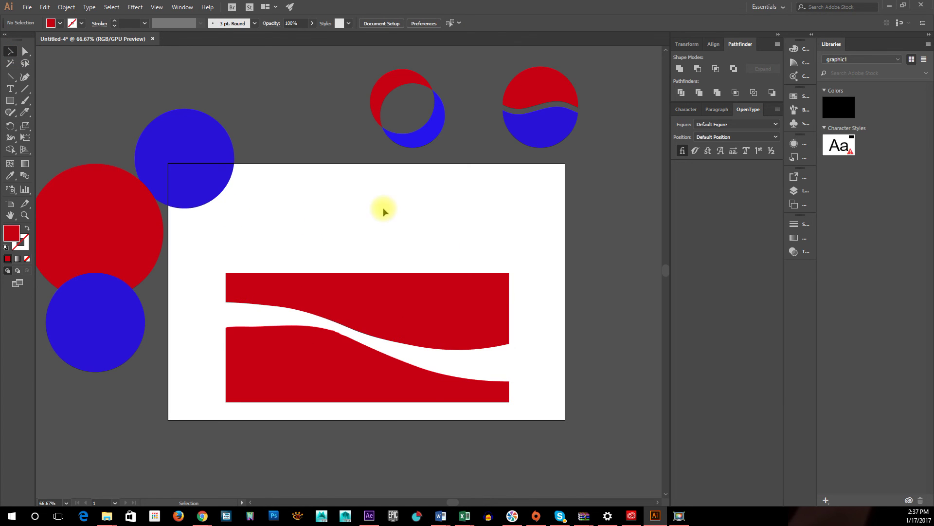